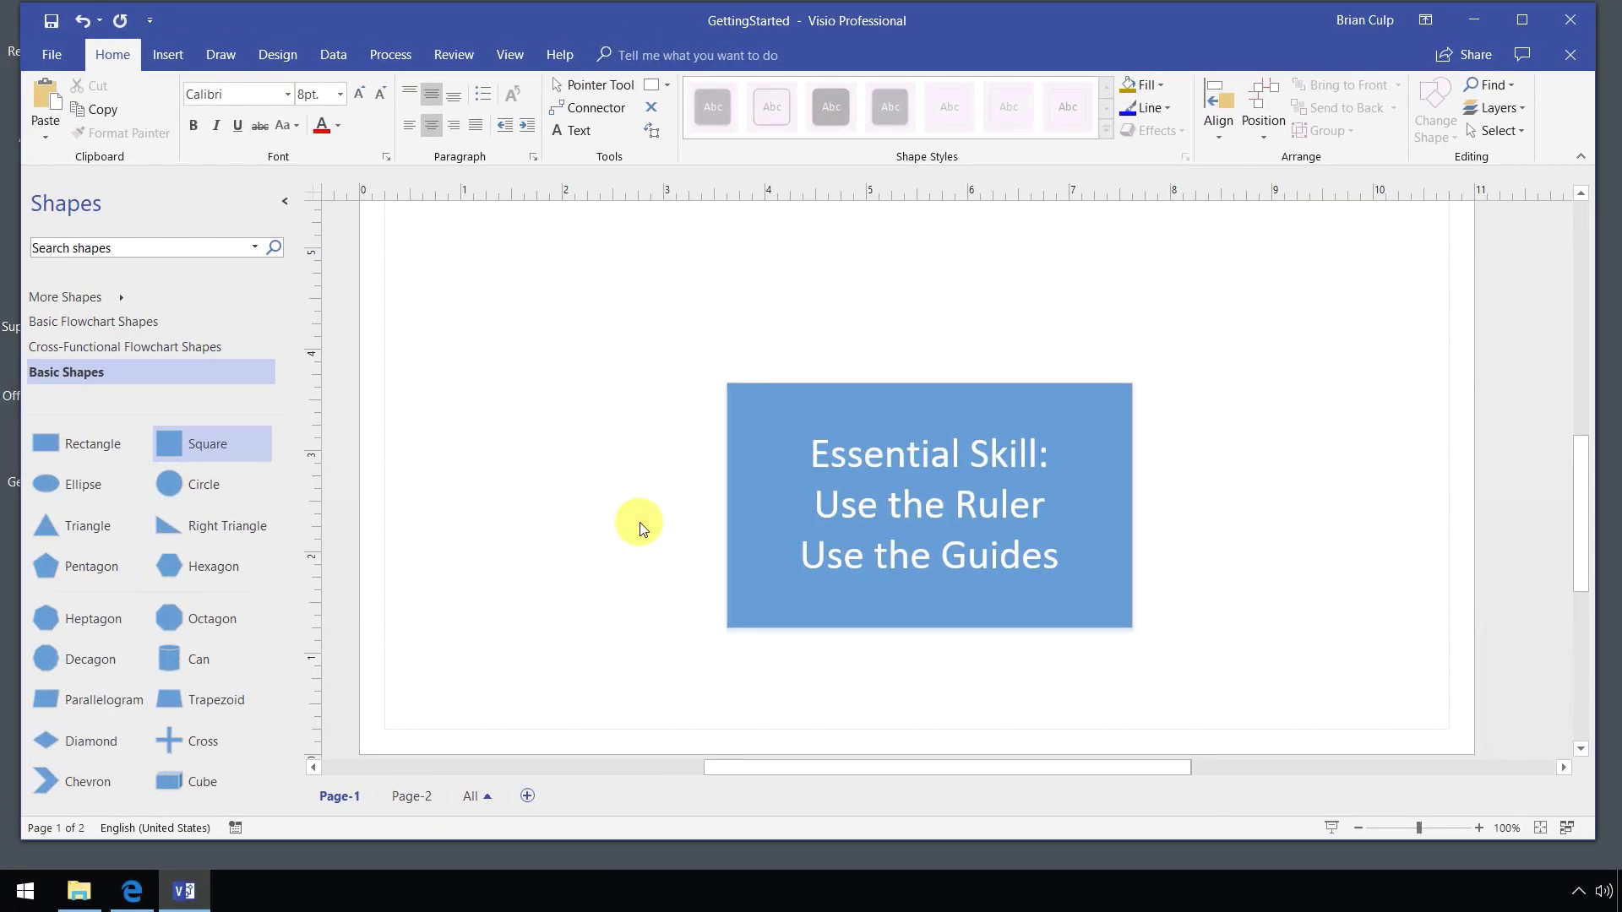
- Zoom out to 67% and recentre the view so the page and title box fit
scroll(642, 520, "down", 2)
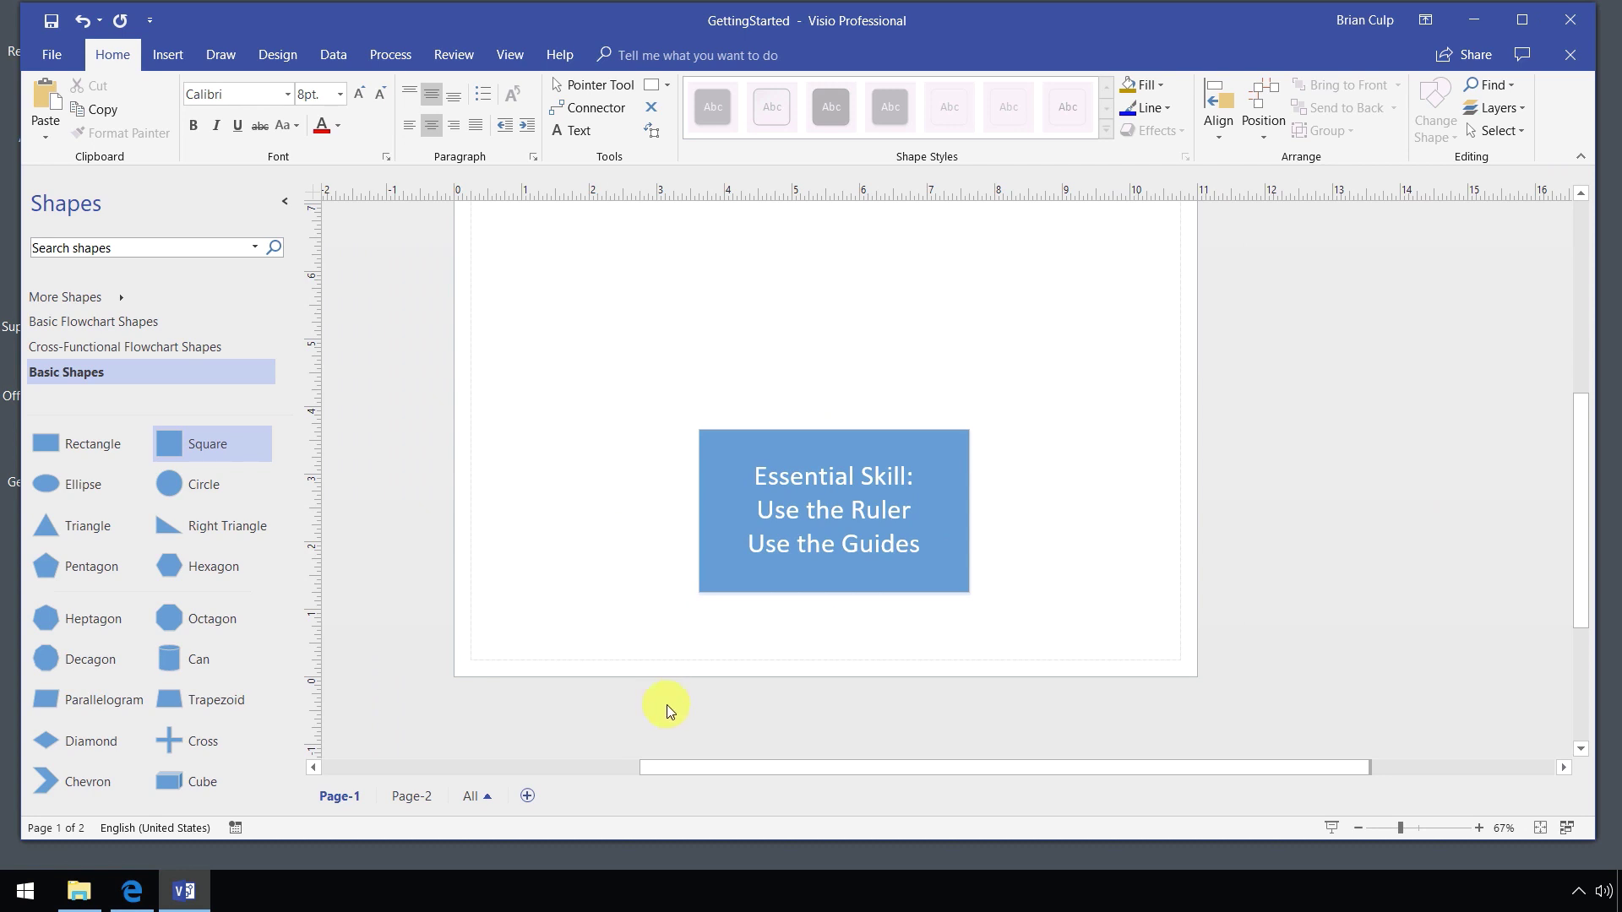
left_click_drag(669, 763, 647, 762)
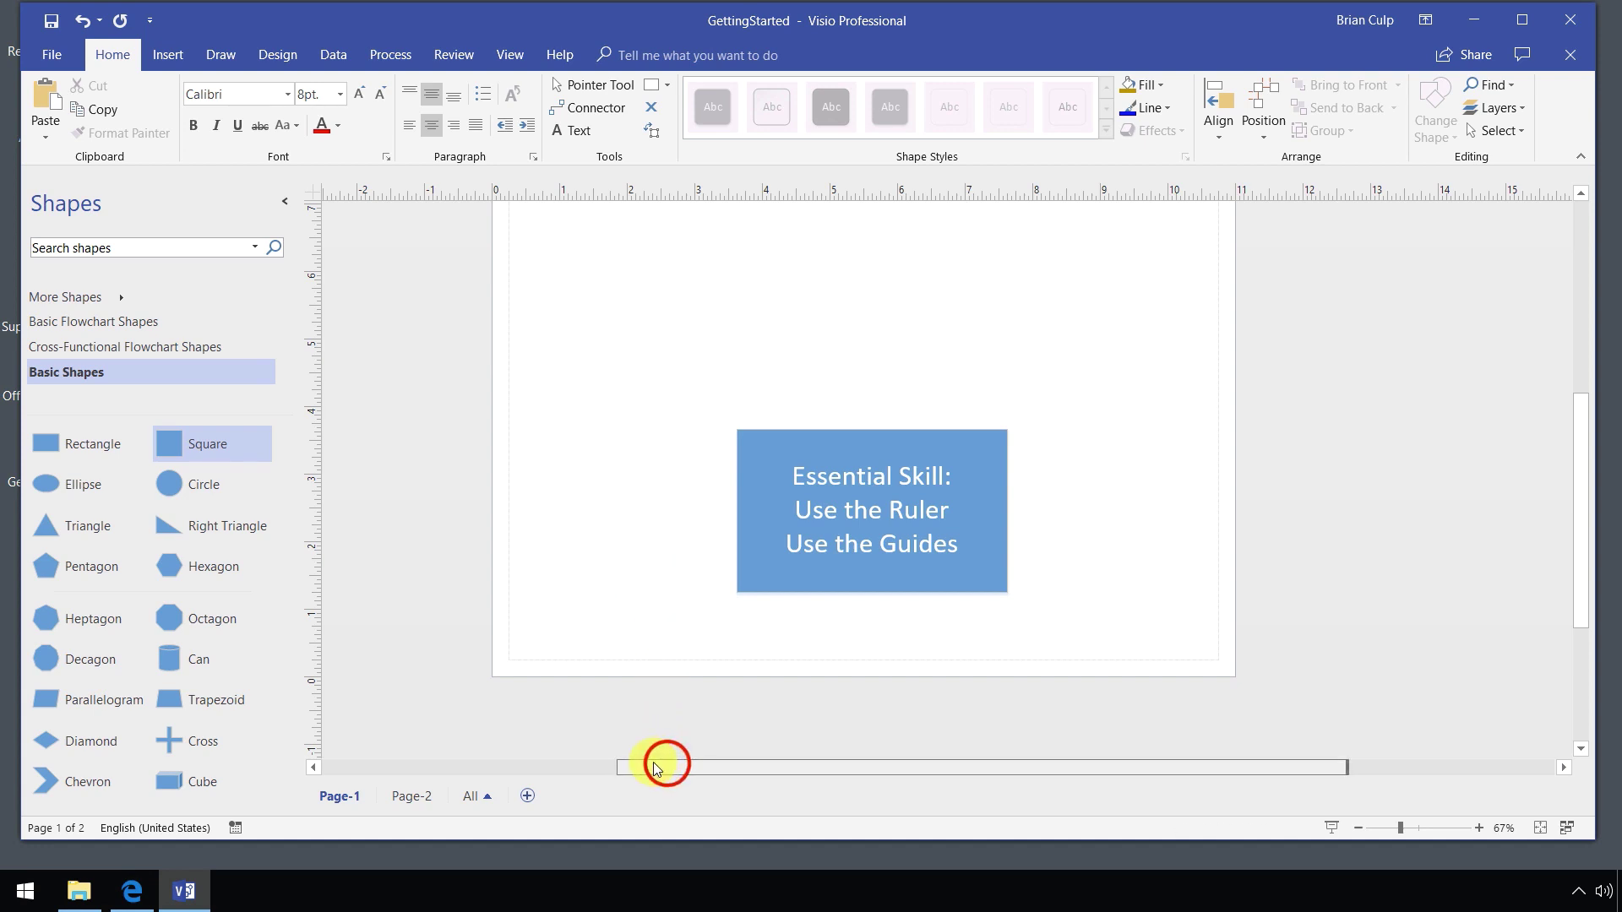
left_click_drag(663, 764, 641, 764)
scroll(674, 712, "up", 1)
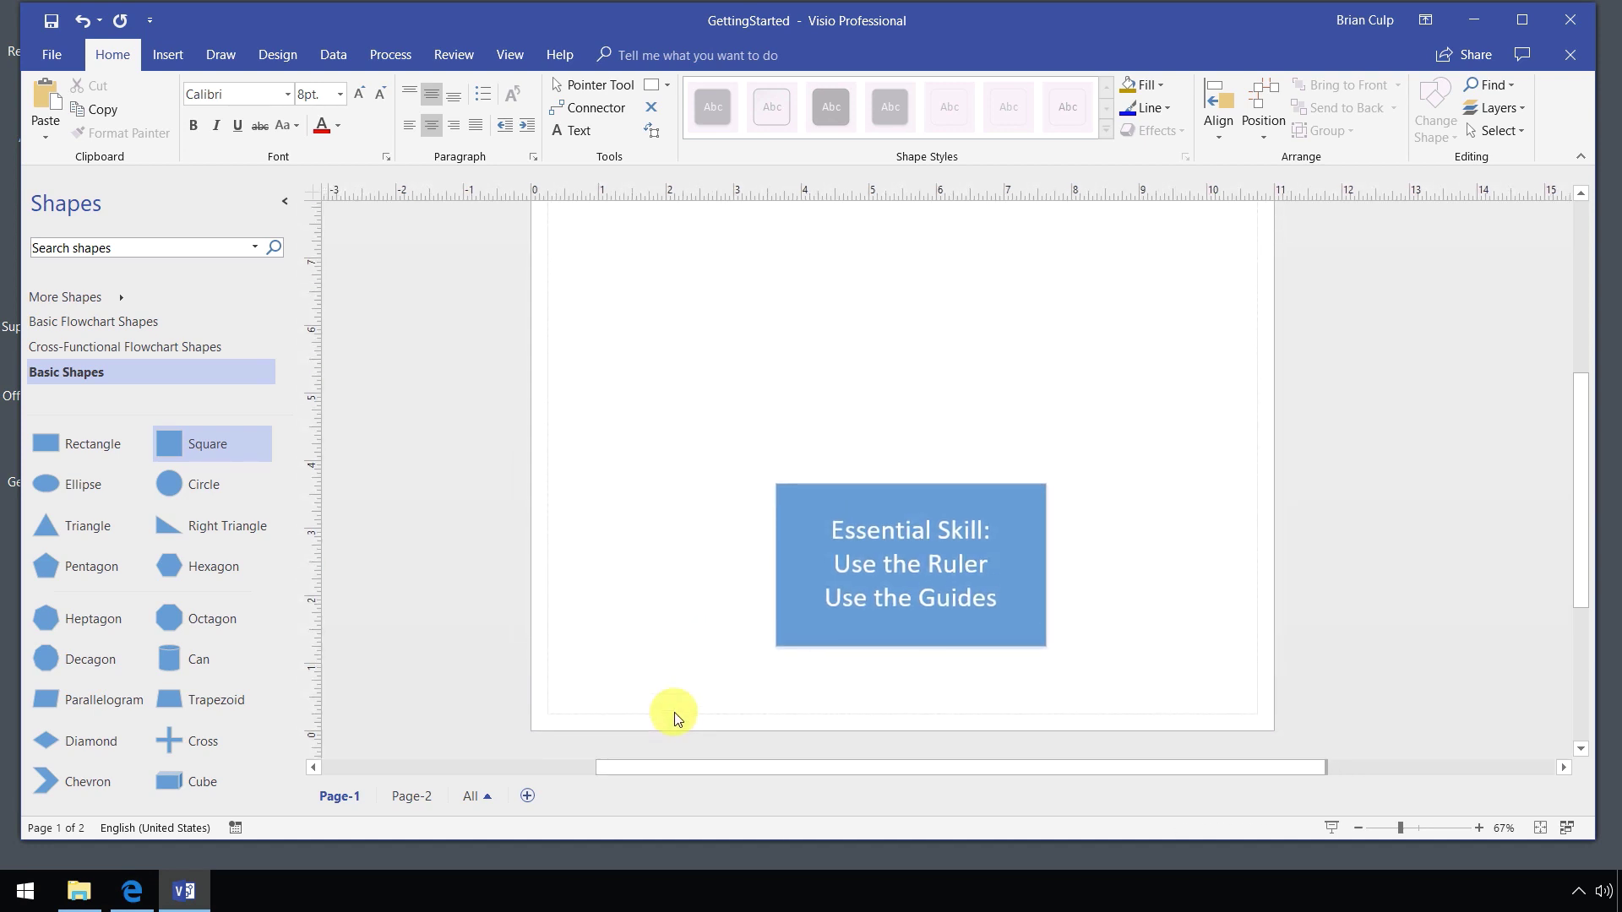
scroll(675, 718, "up", 1)
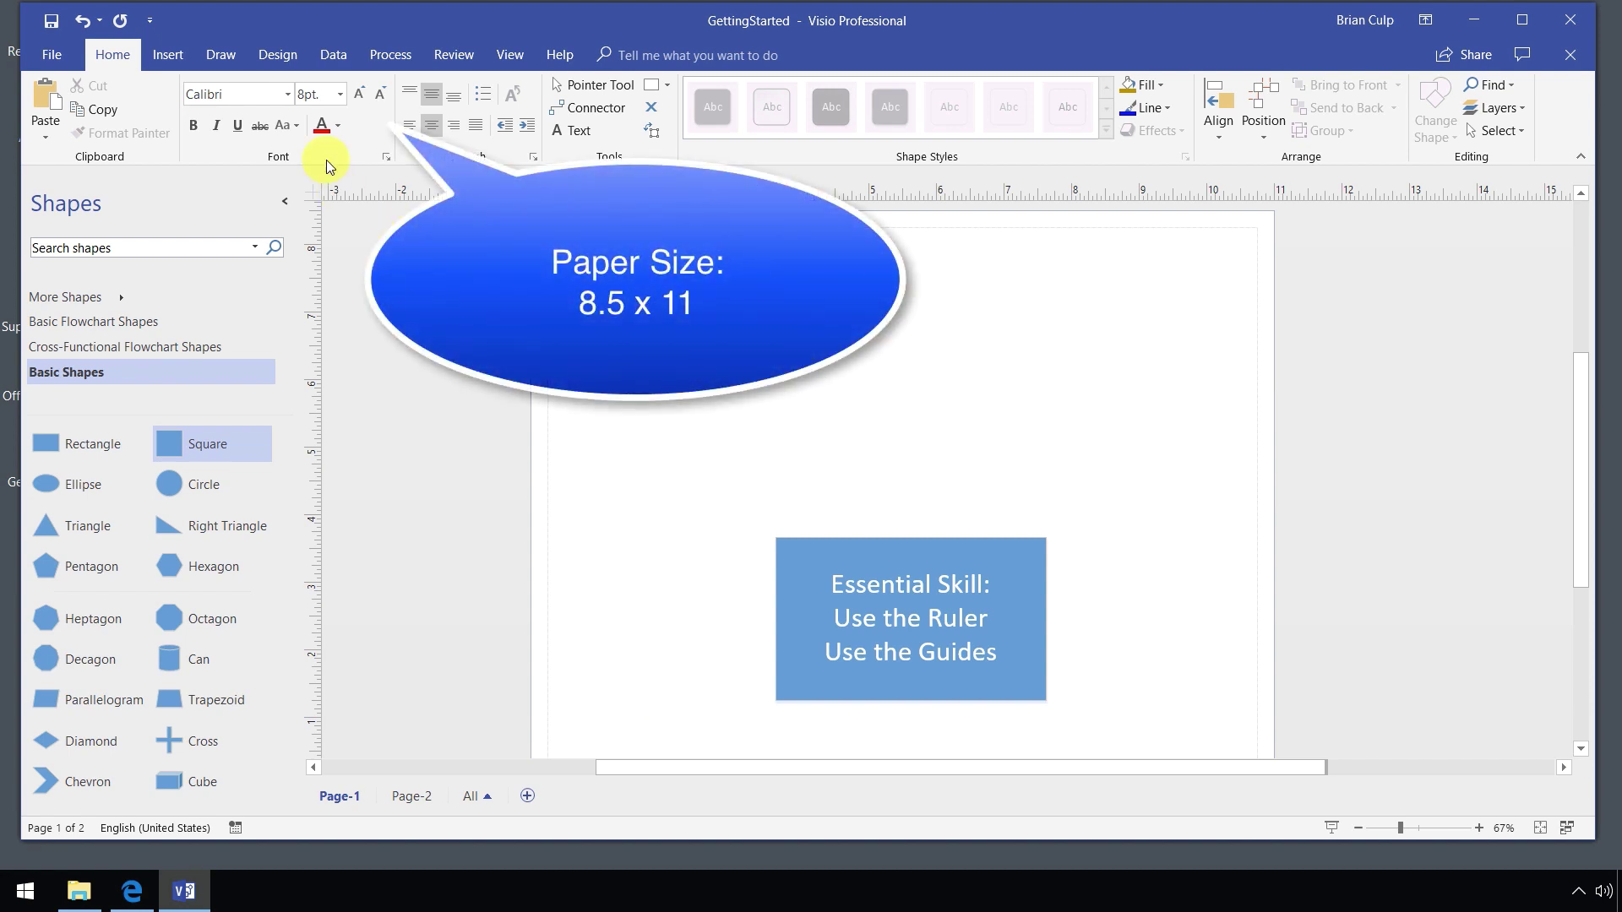
- Review the Design tab's page Size and Orientation choices, leaving the page unchanged
left_click(256, 62)
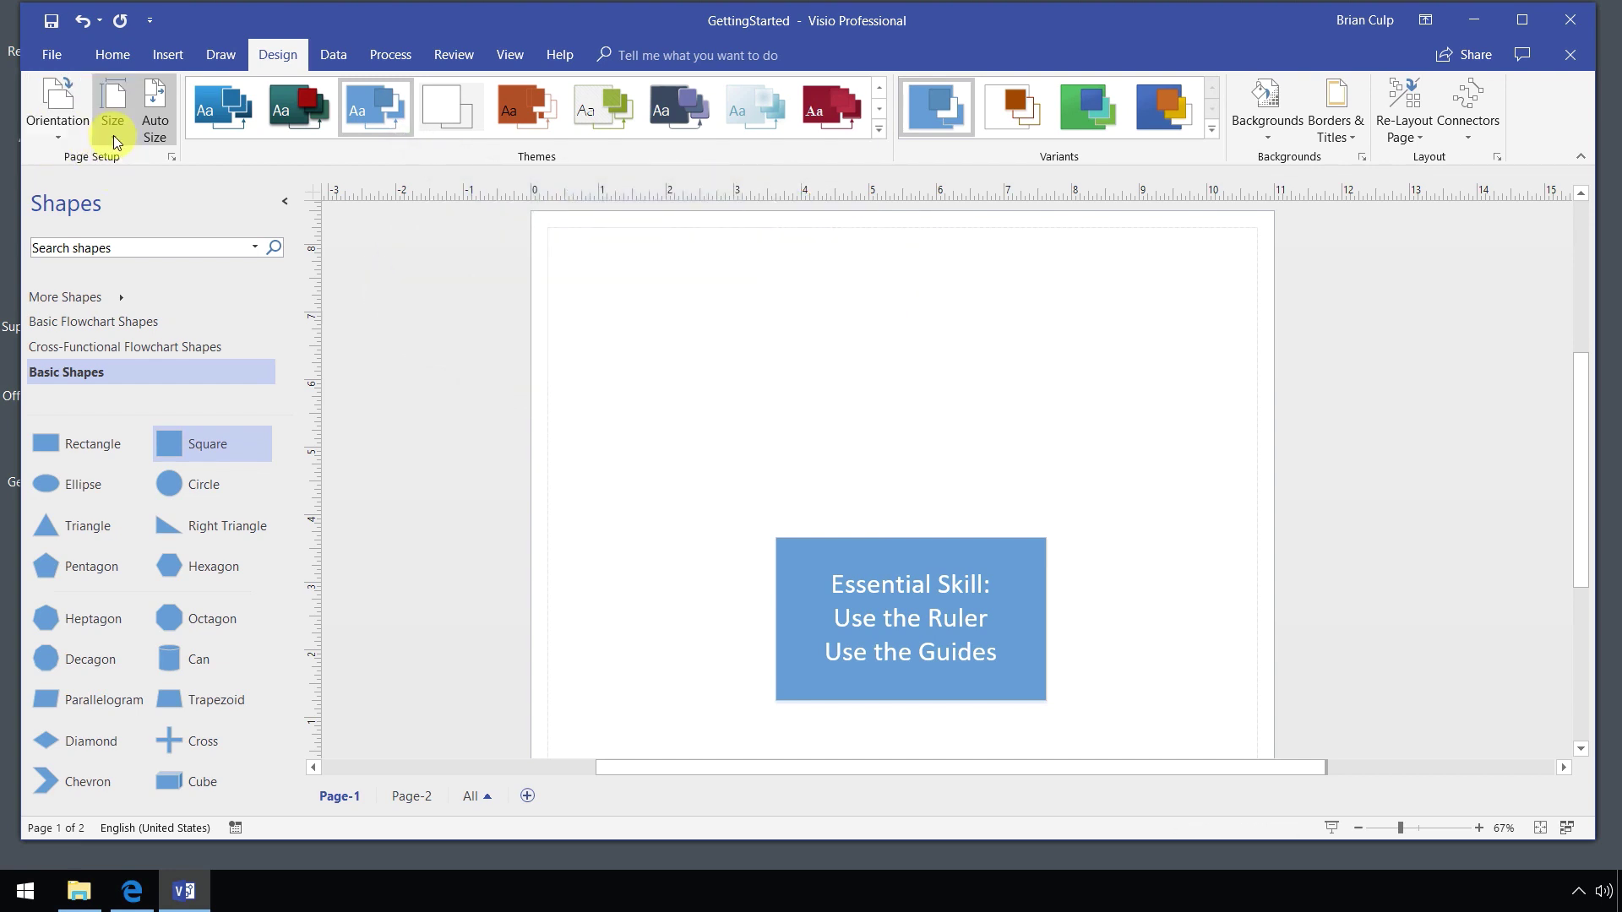
left_click(112, 132)
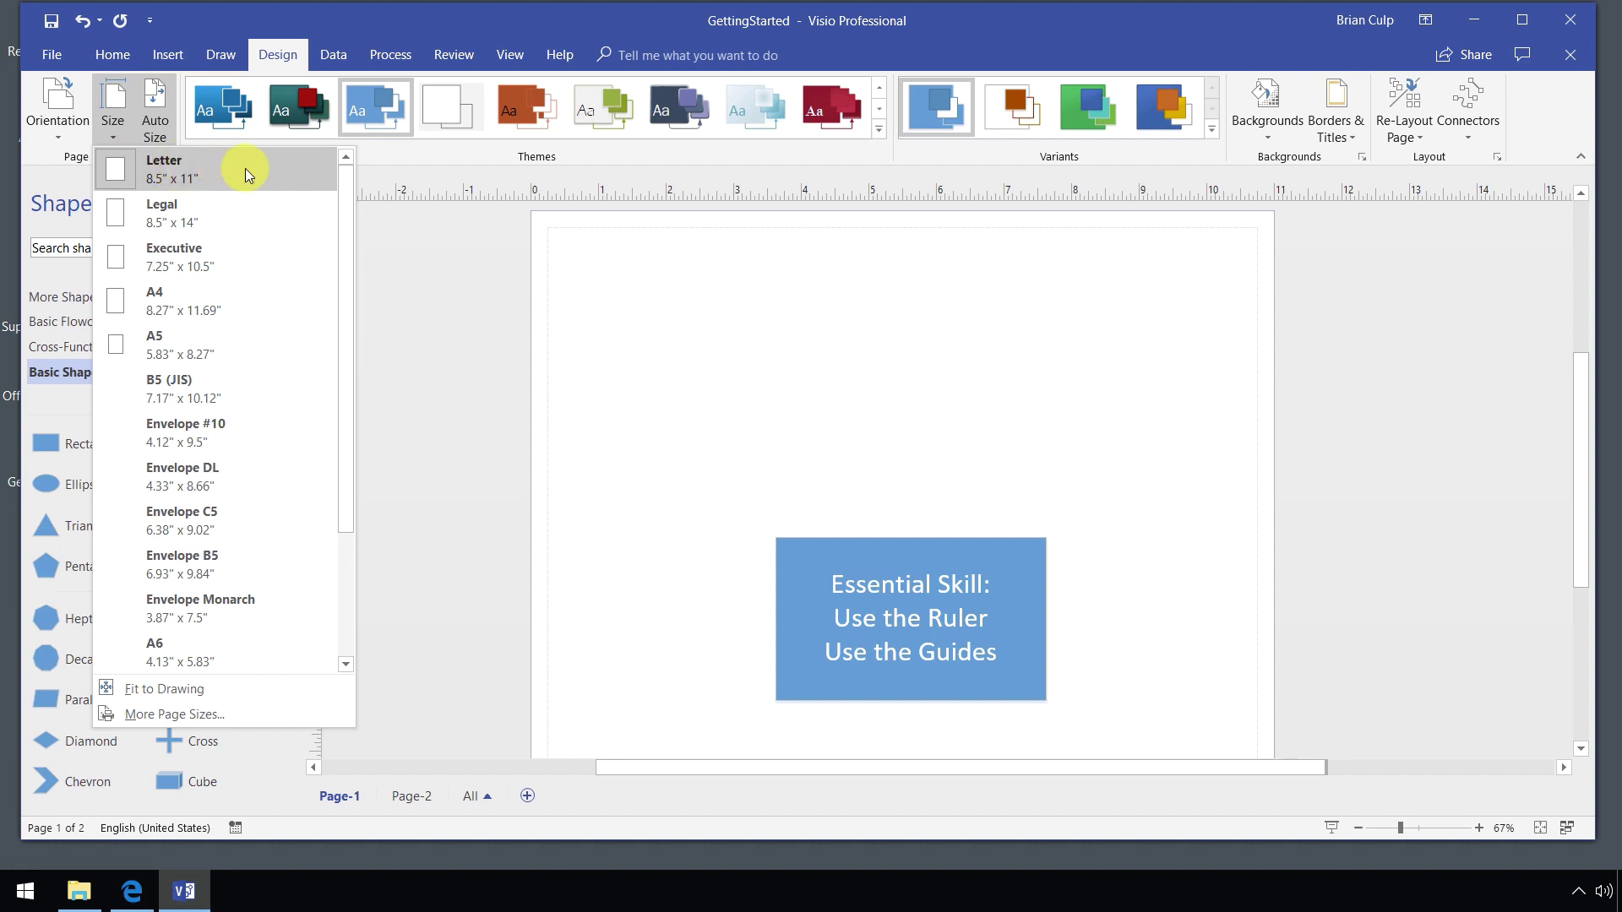
left_click(28, 135)
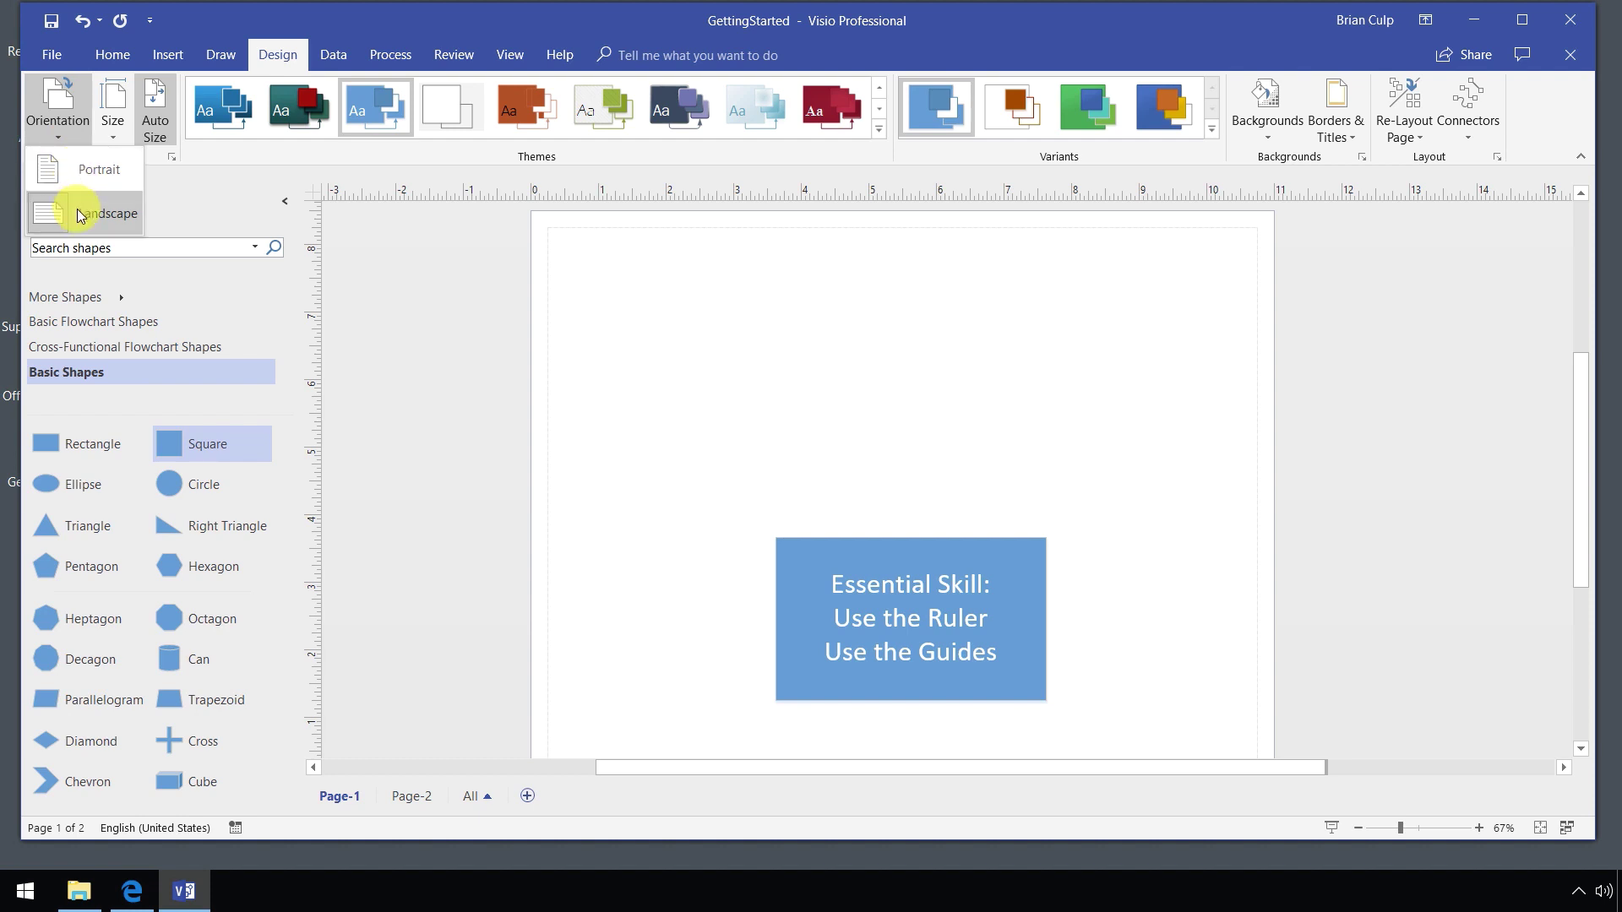
left_click(418, 324)
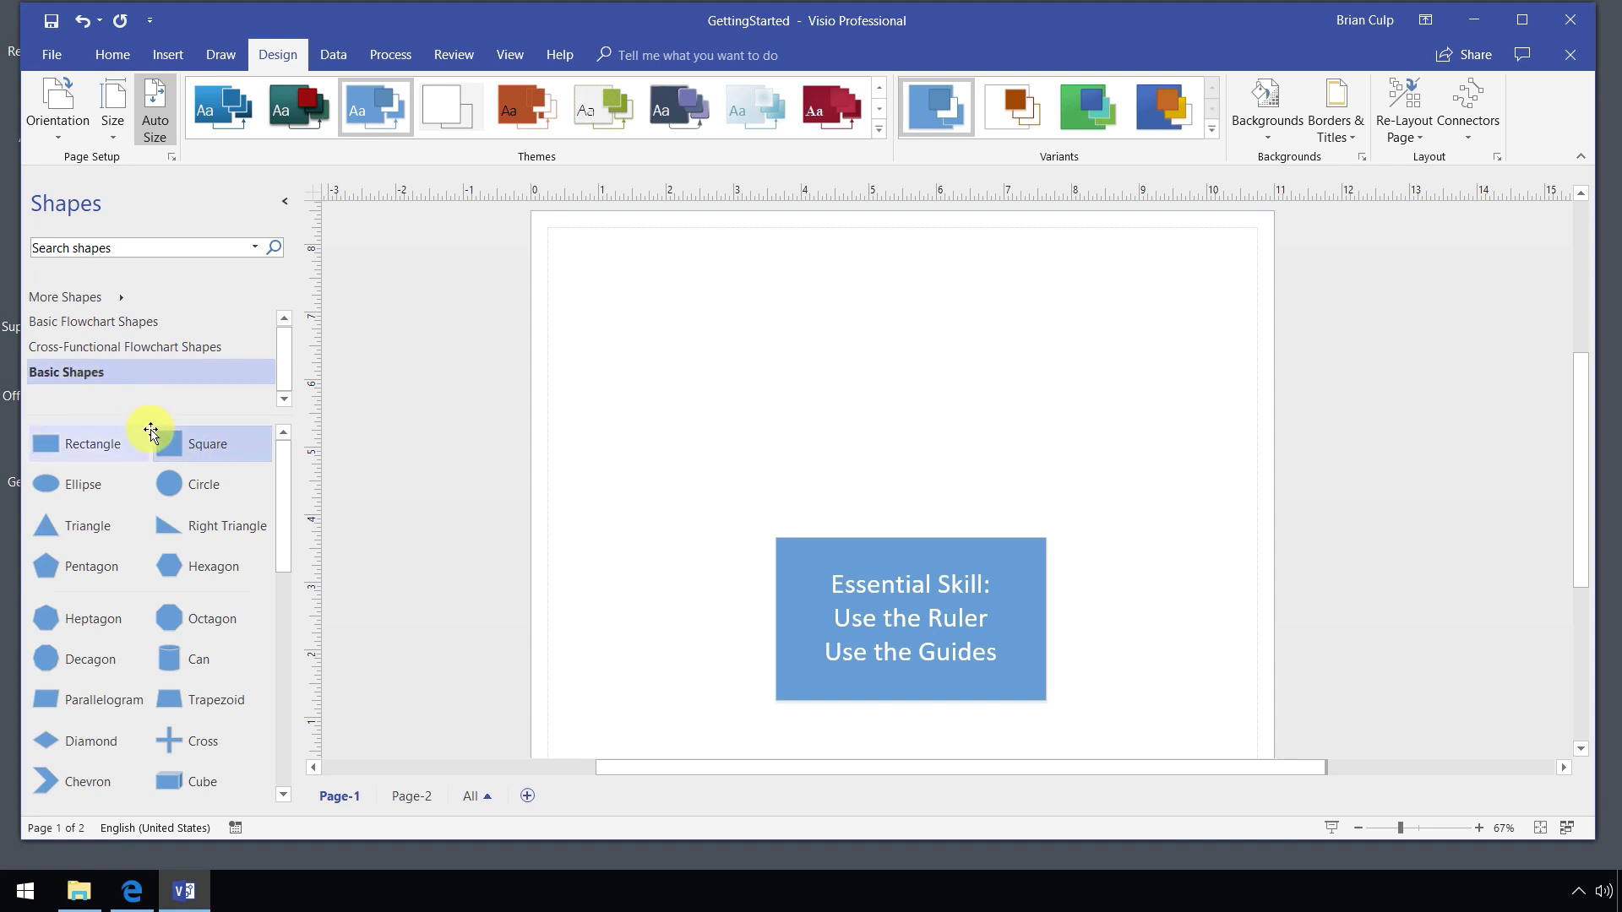
- Drop a Square from Basic Shapes, widen it slightly, and move it left near the 1-inch mark
left_click_drag(181, 449, 718, 315)
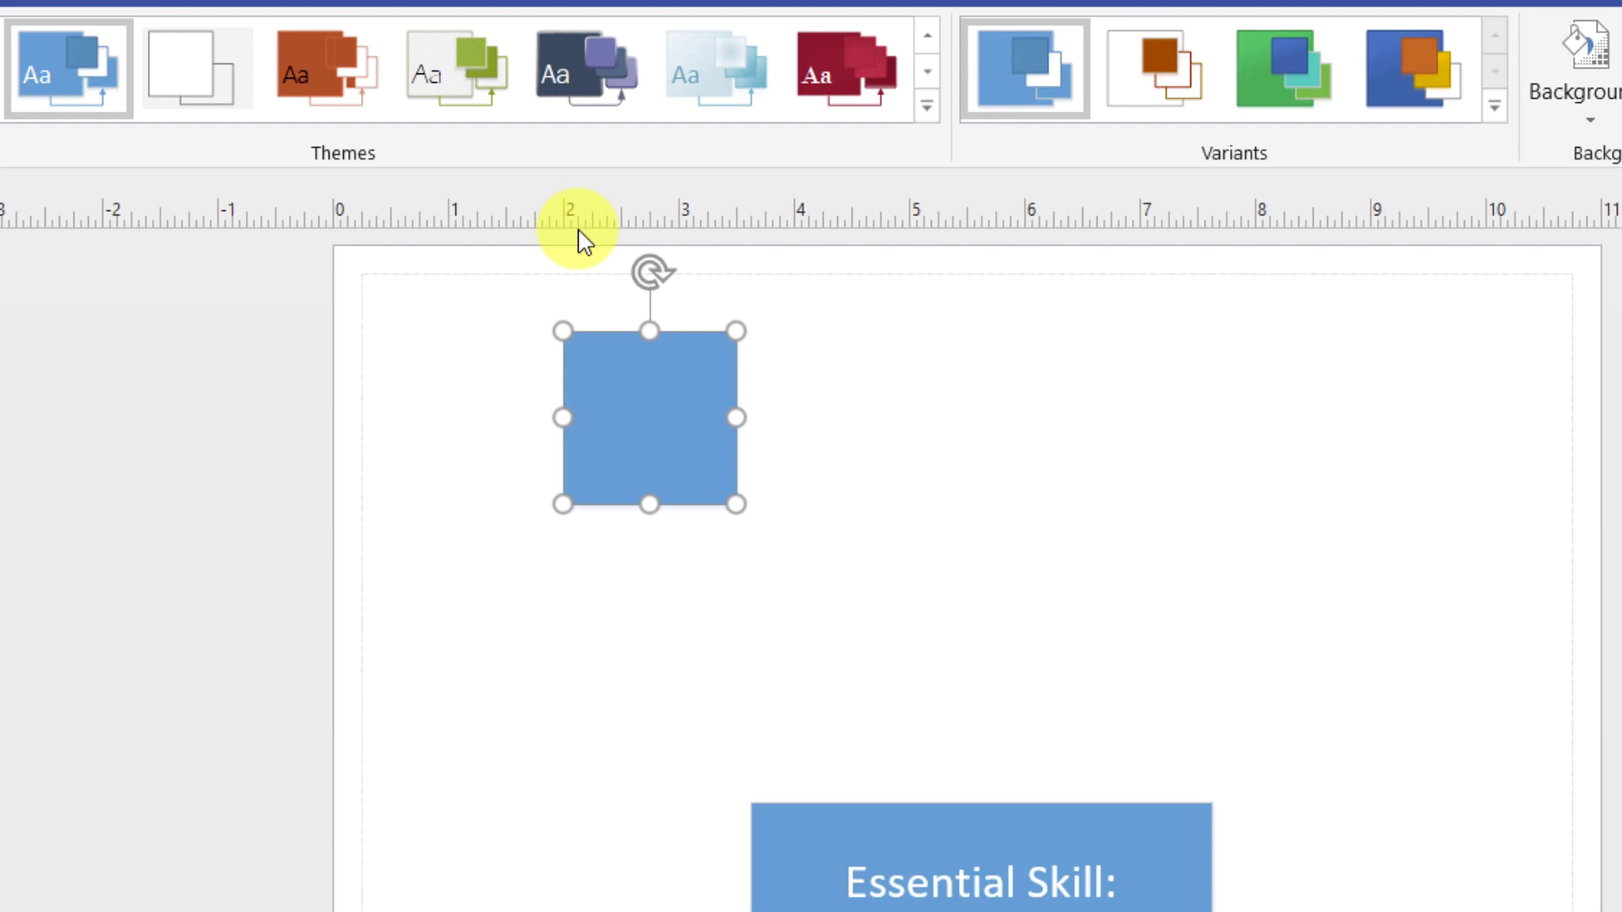
left_click_drag(659, 366, 675, 413)
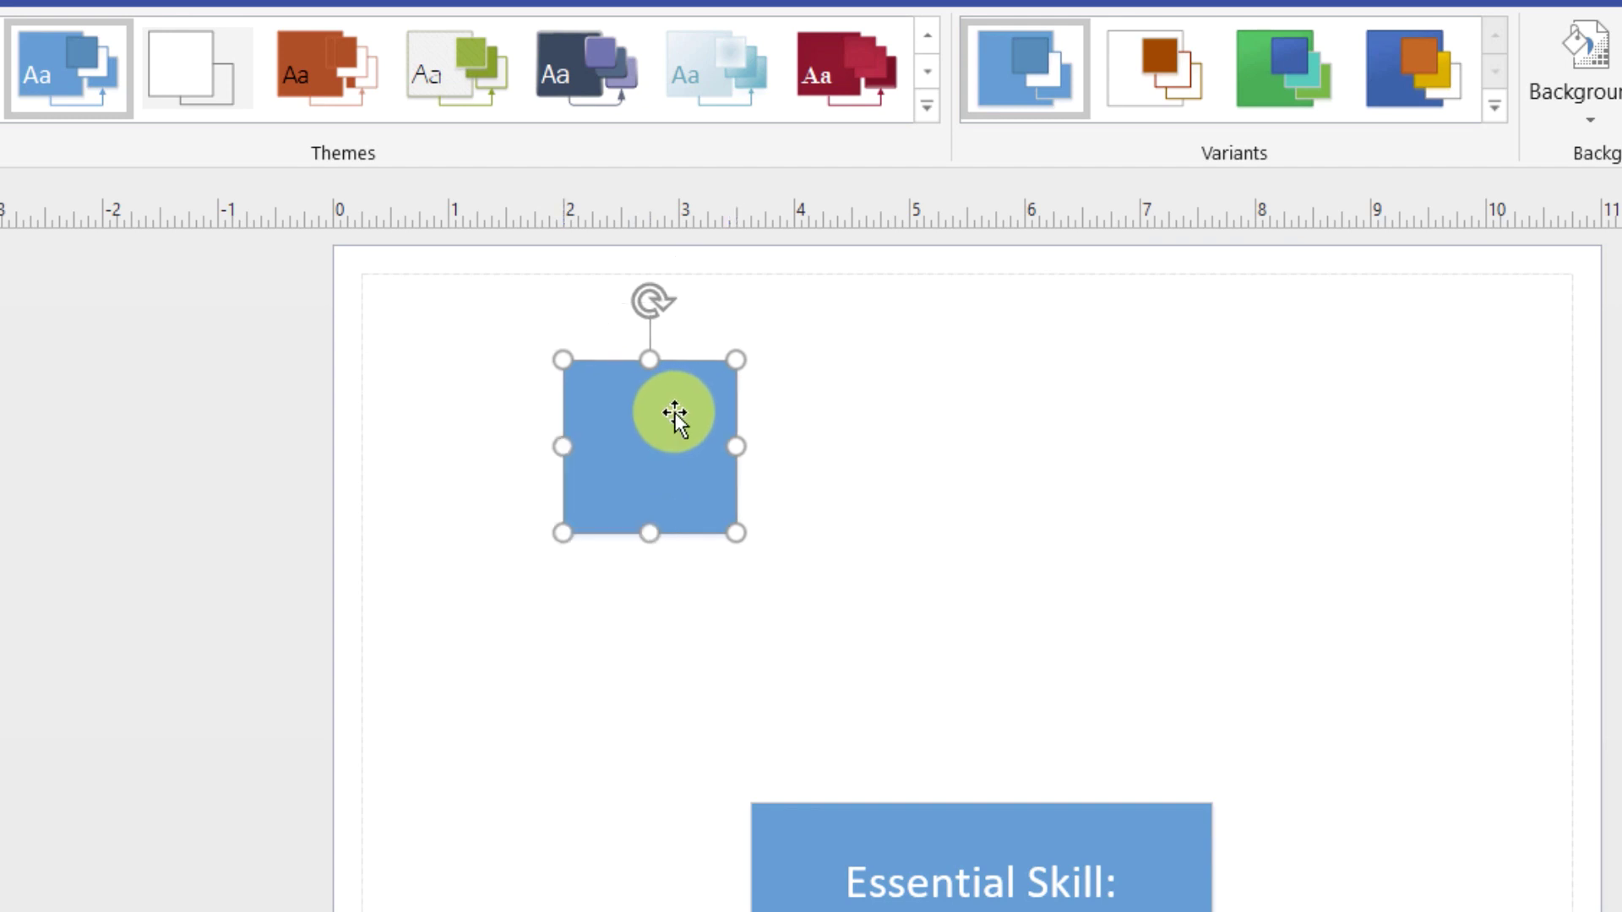
left_click(737, 447)
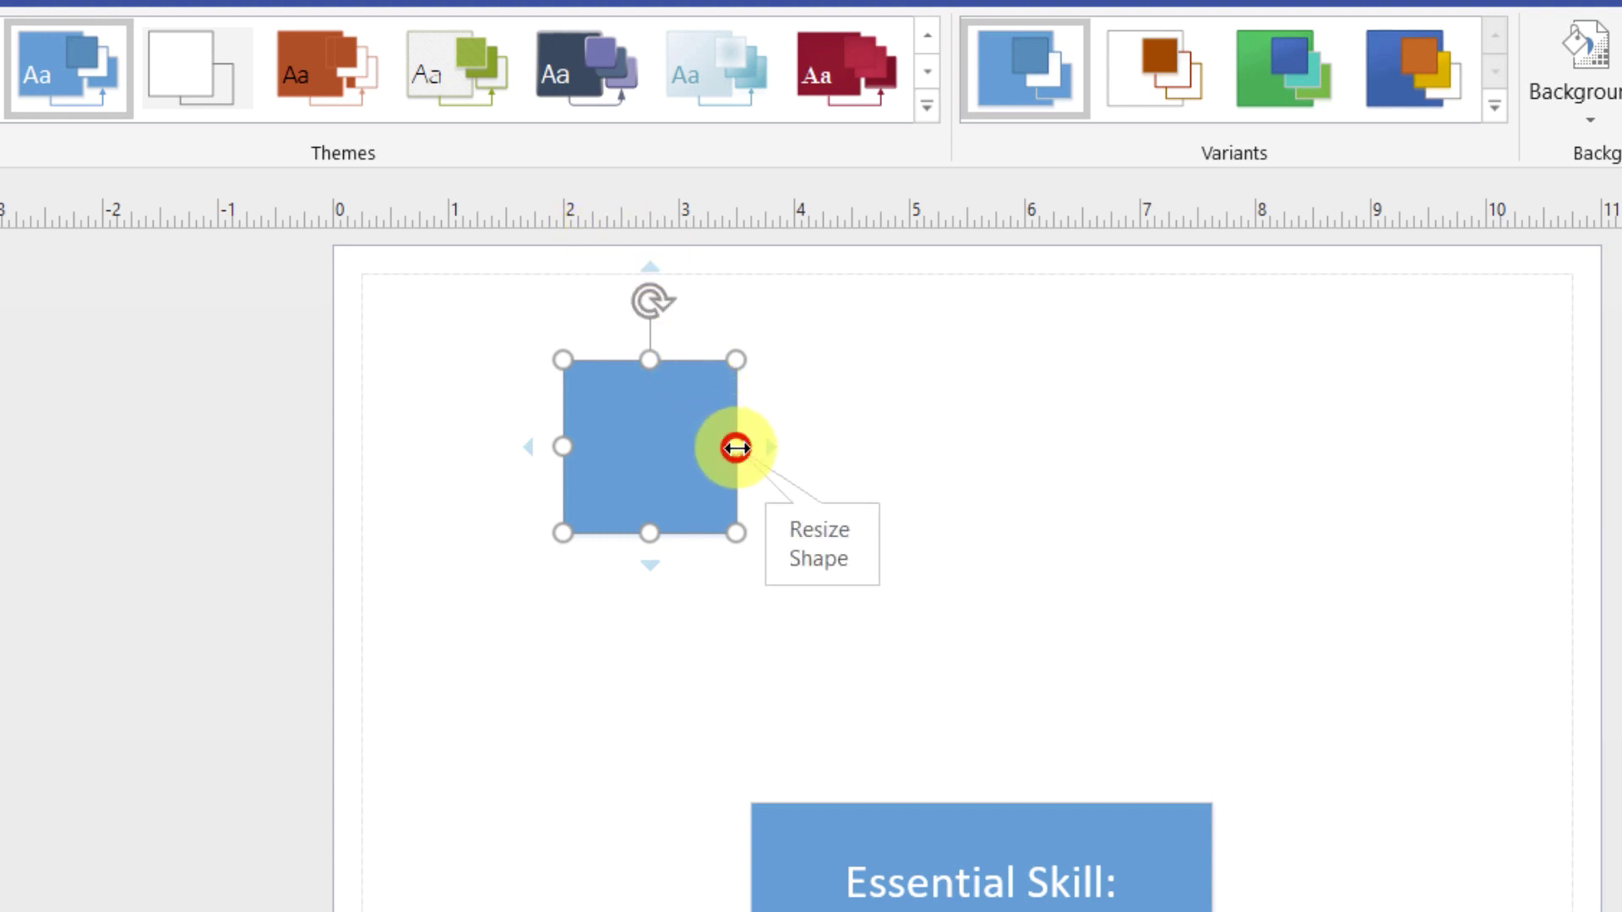
left_click_drag(736, 448, 786, 445)
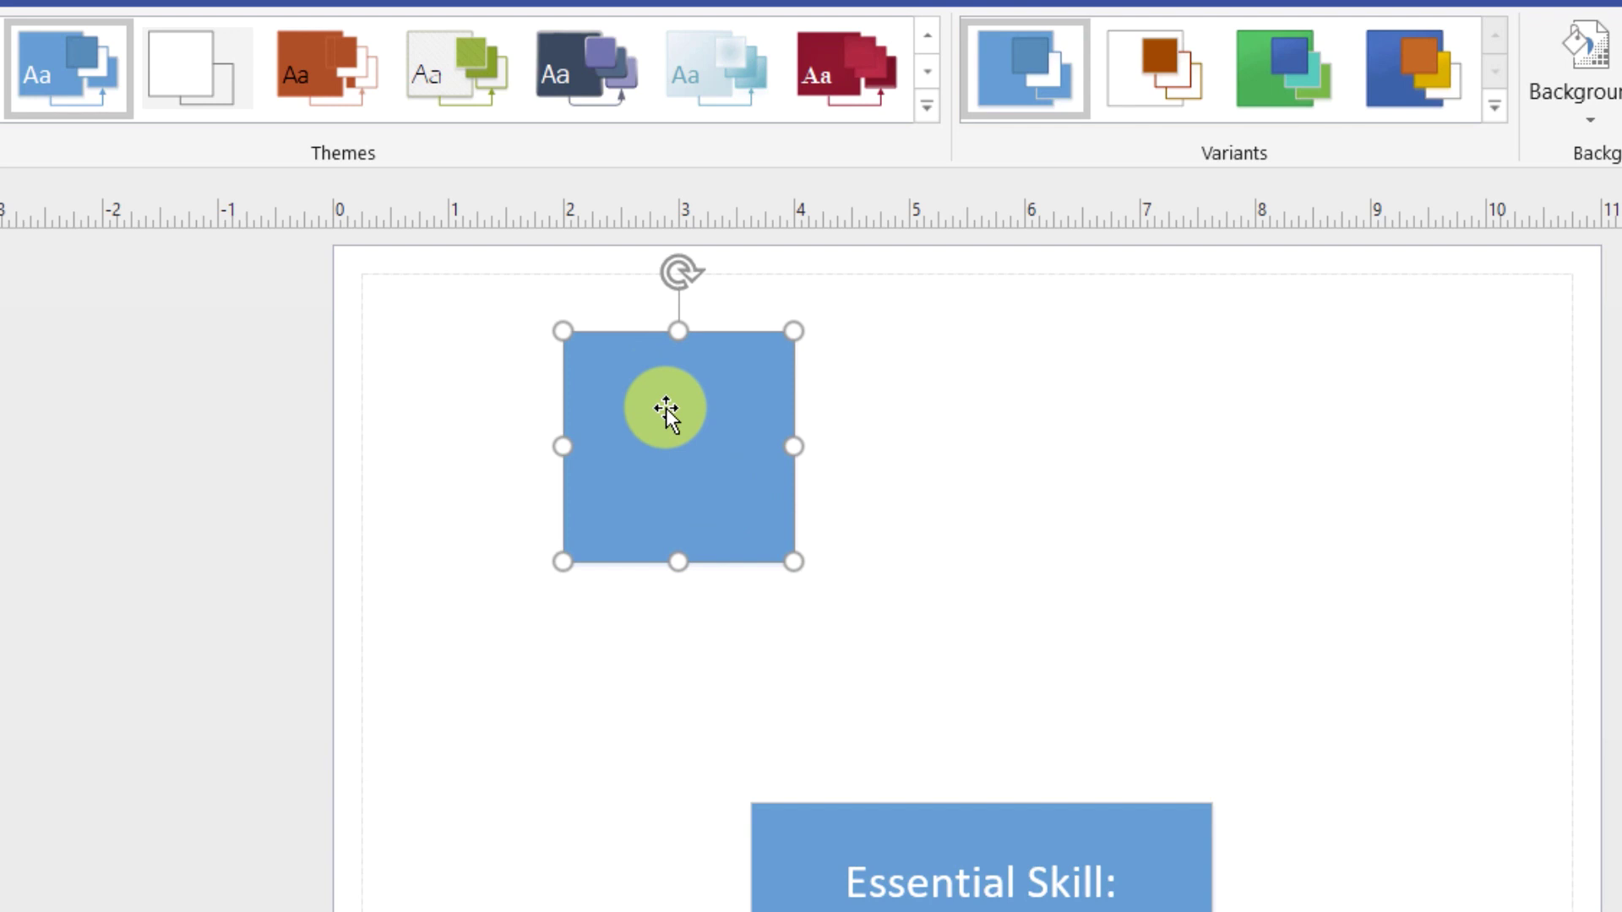
left_click(667, 484)
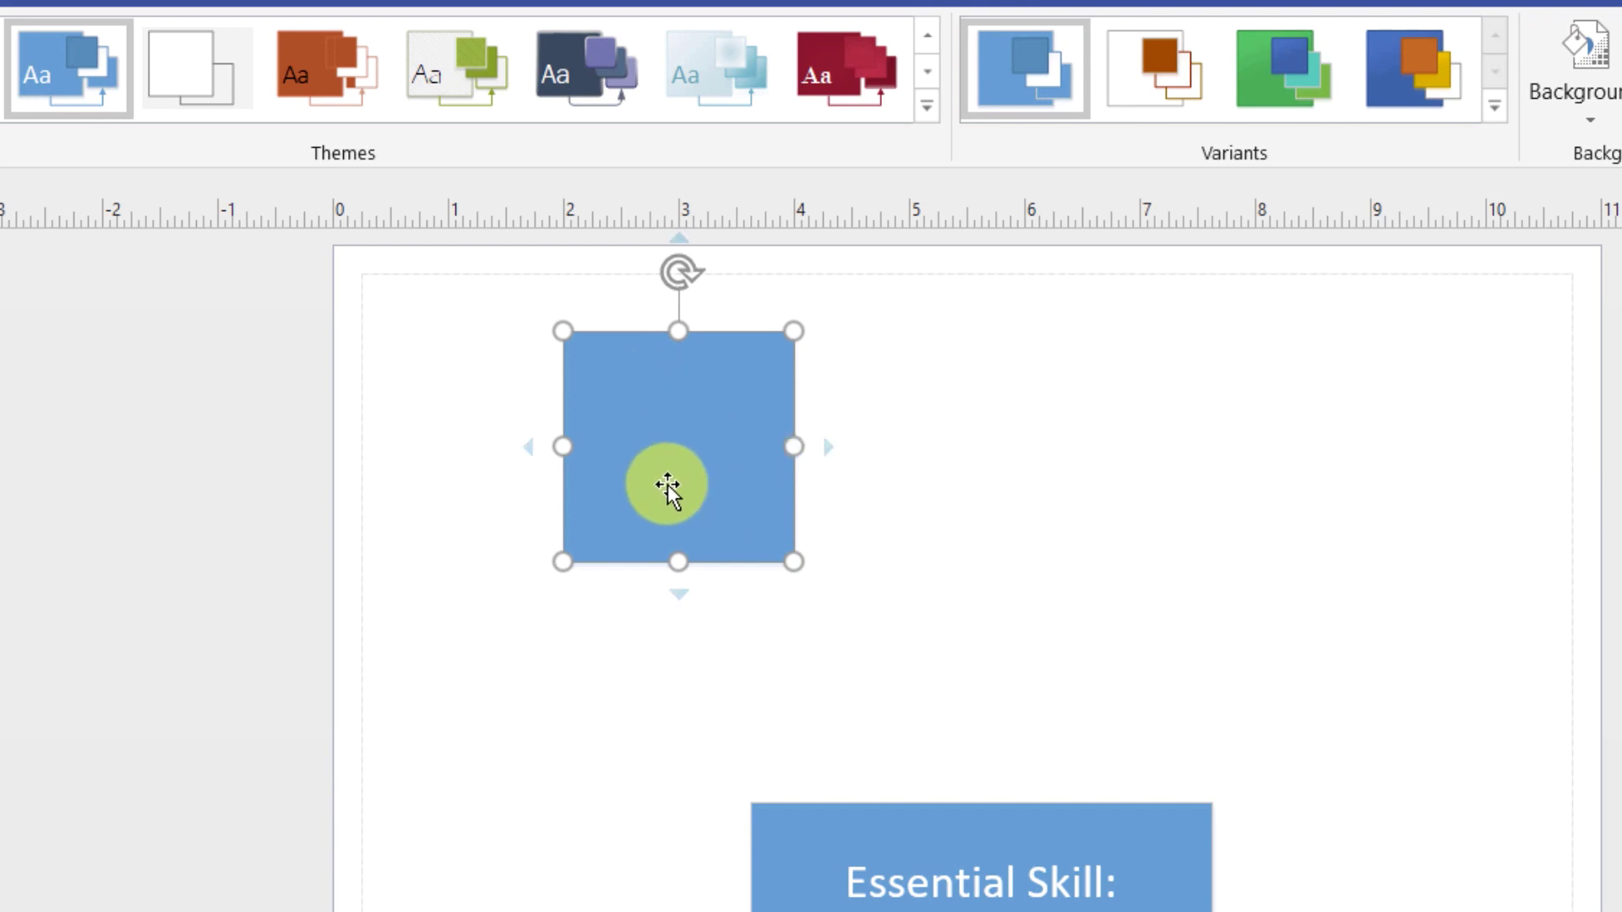
left_click_drag(670, 457, 550, 455)
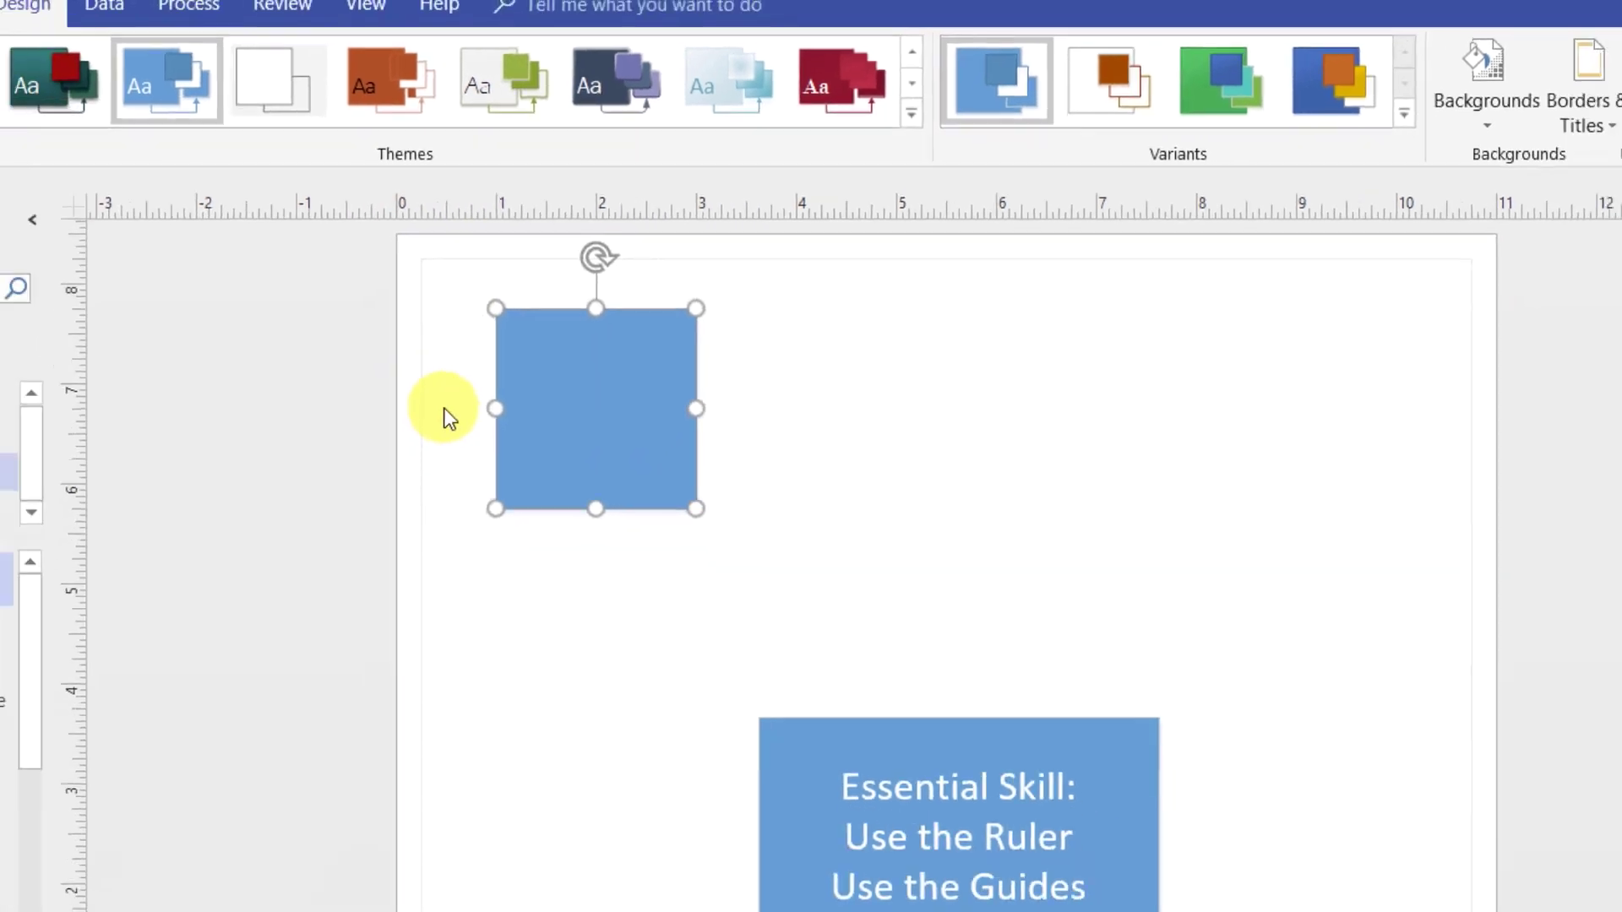
- Drop a 1.5-inch Circle from Basic Shapes to the right of the square
left_click(448, 418)
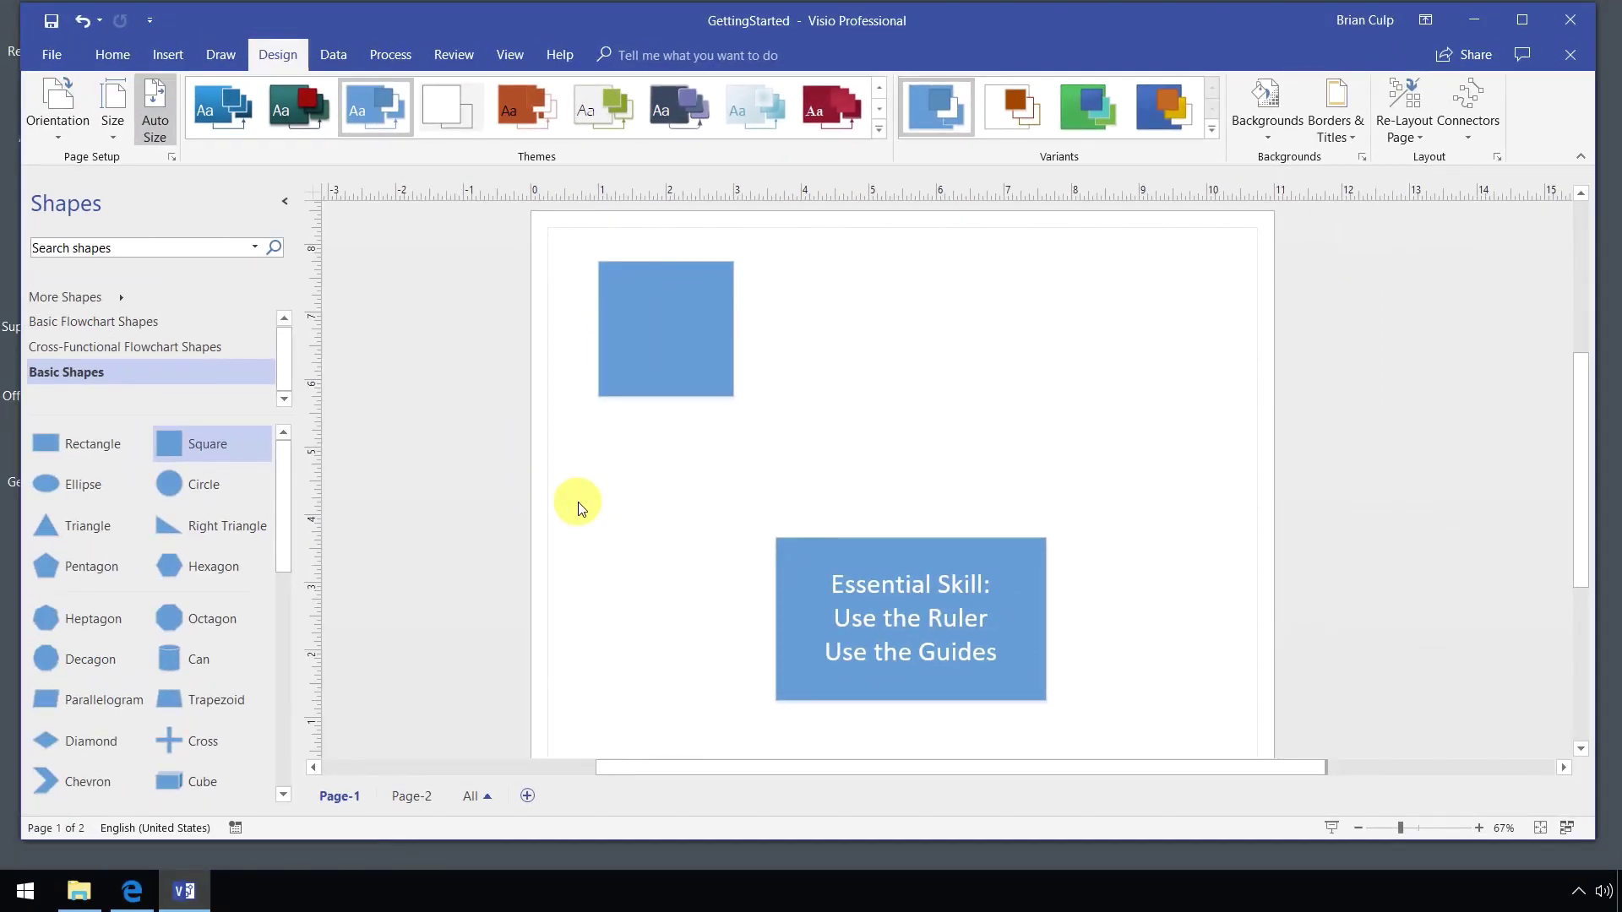
left_click_drag(199, 488, 930, 349)
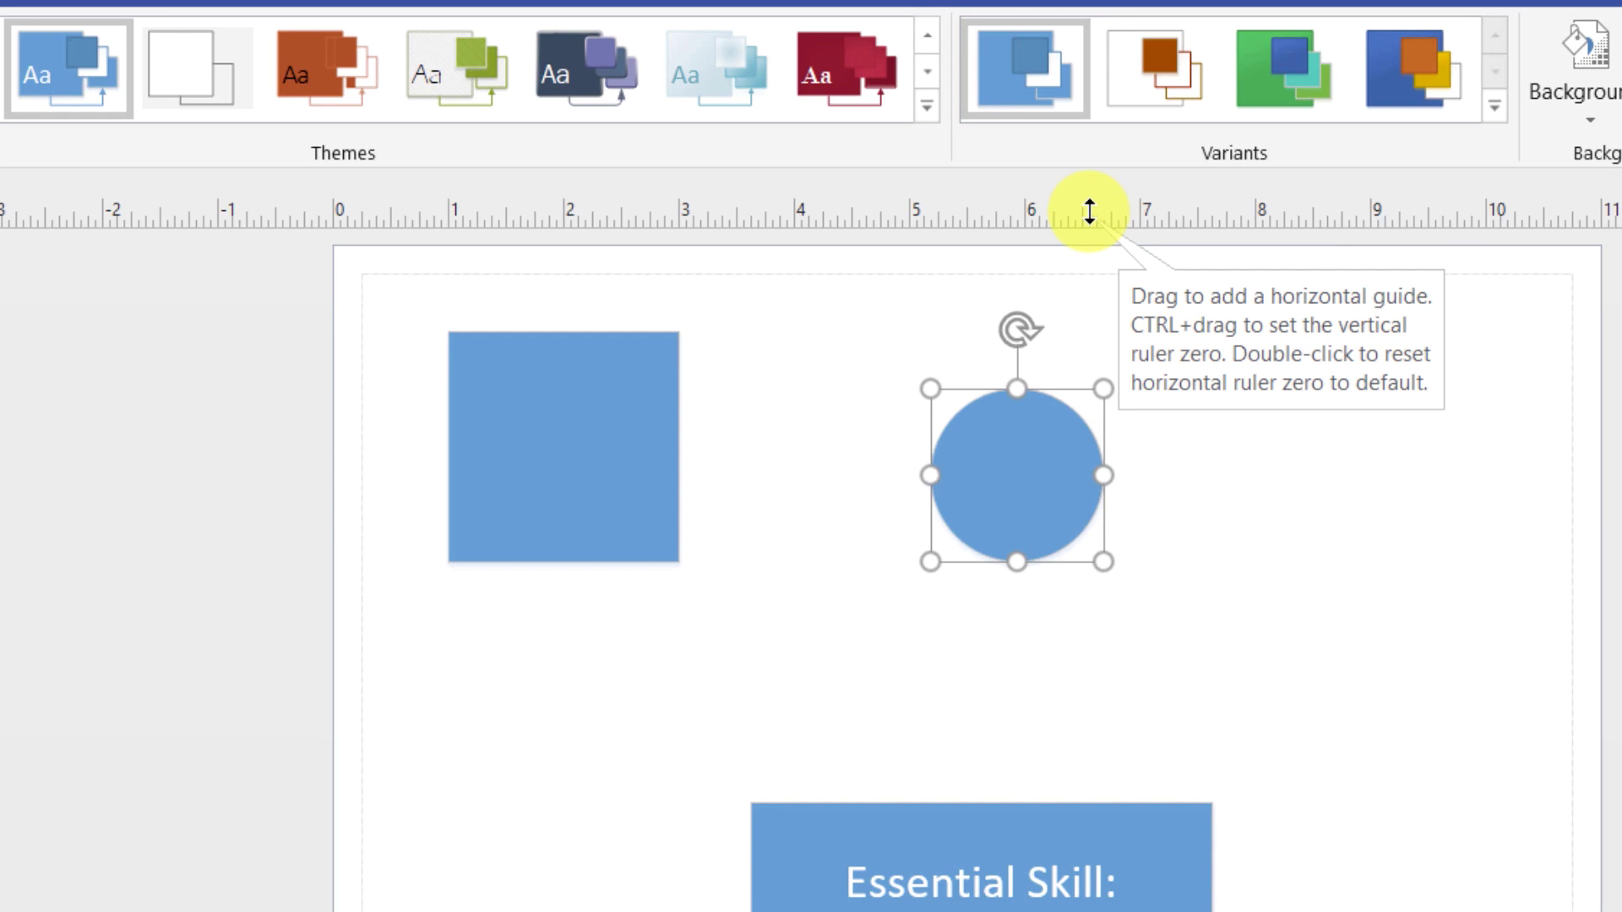
- Drag a horizontal guide down from the ruler to sit below the shapes
left_click_drag(1090, 213, 1057, 663)
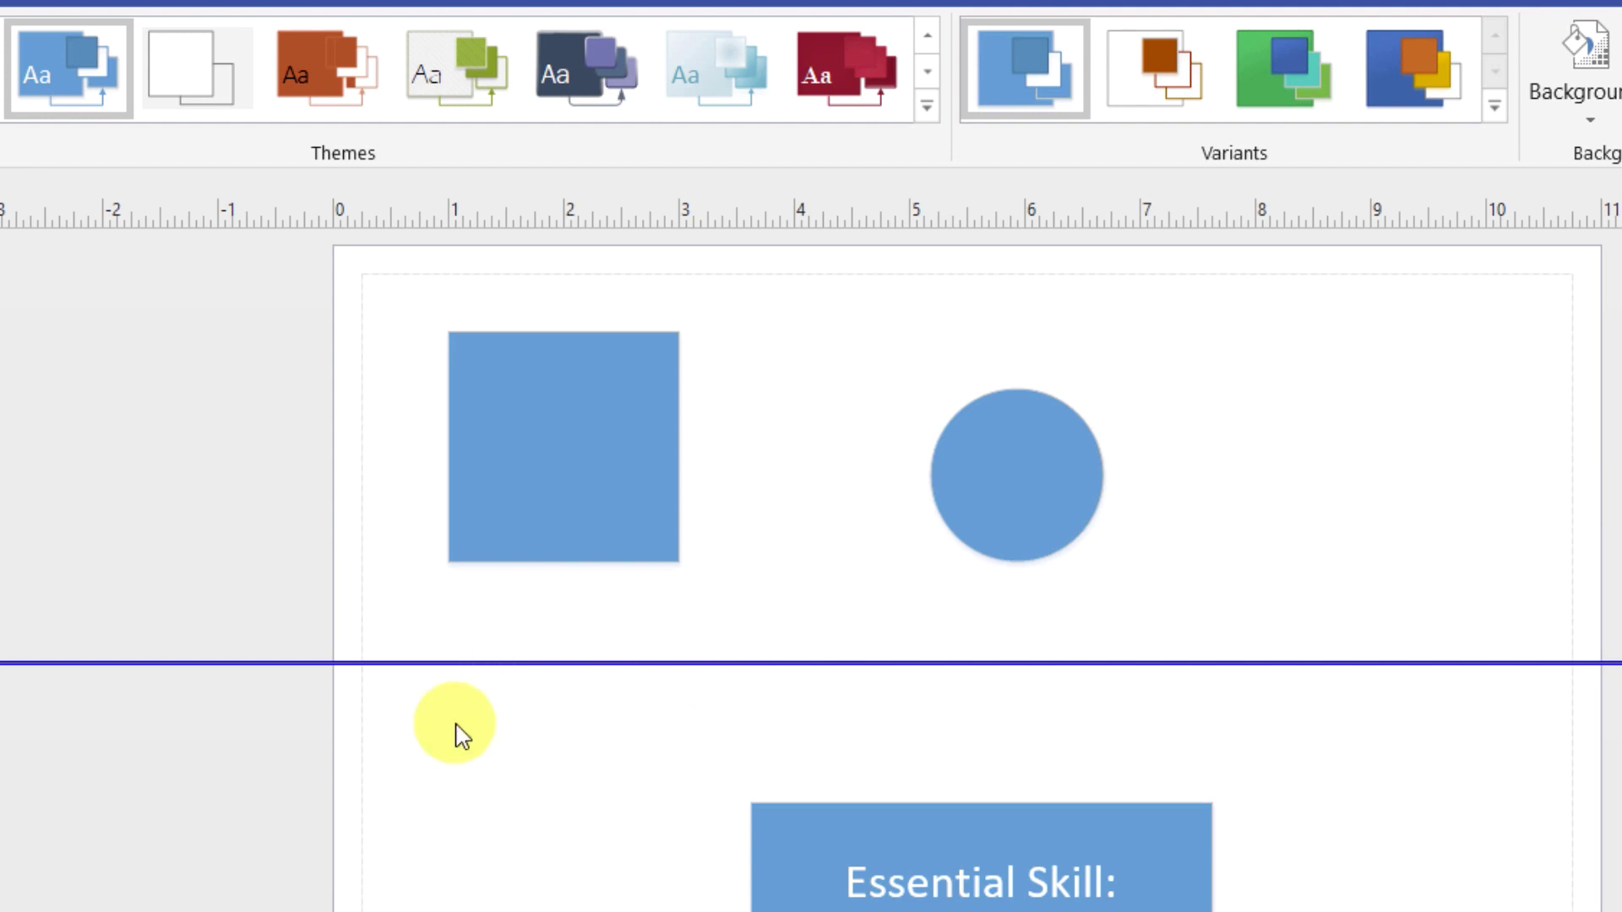
left_click(479, 836)
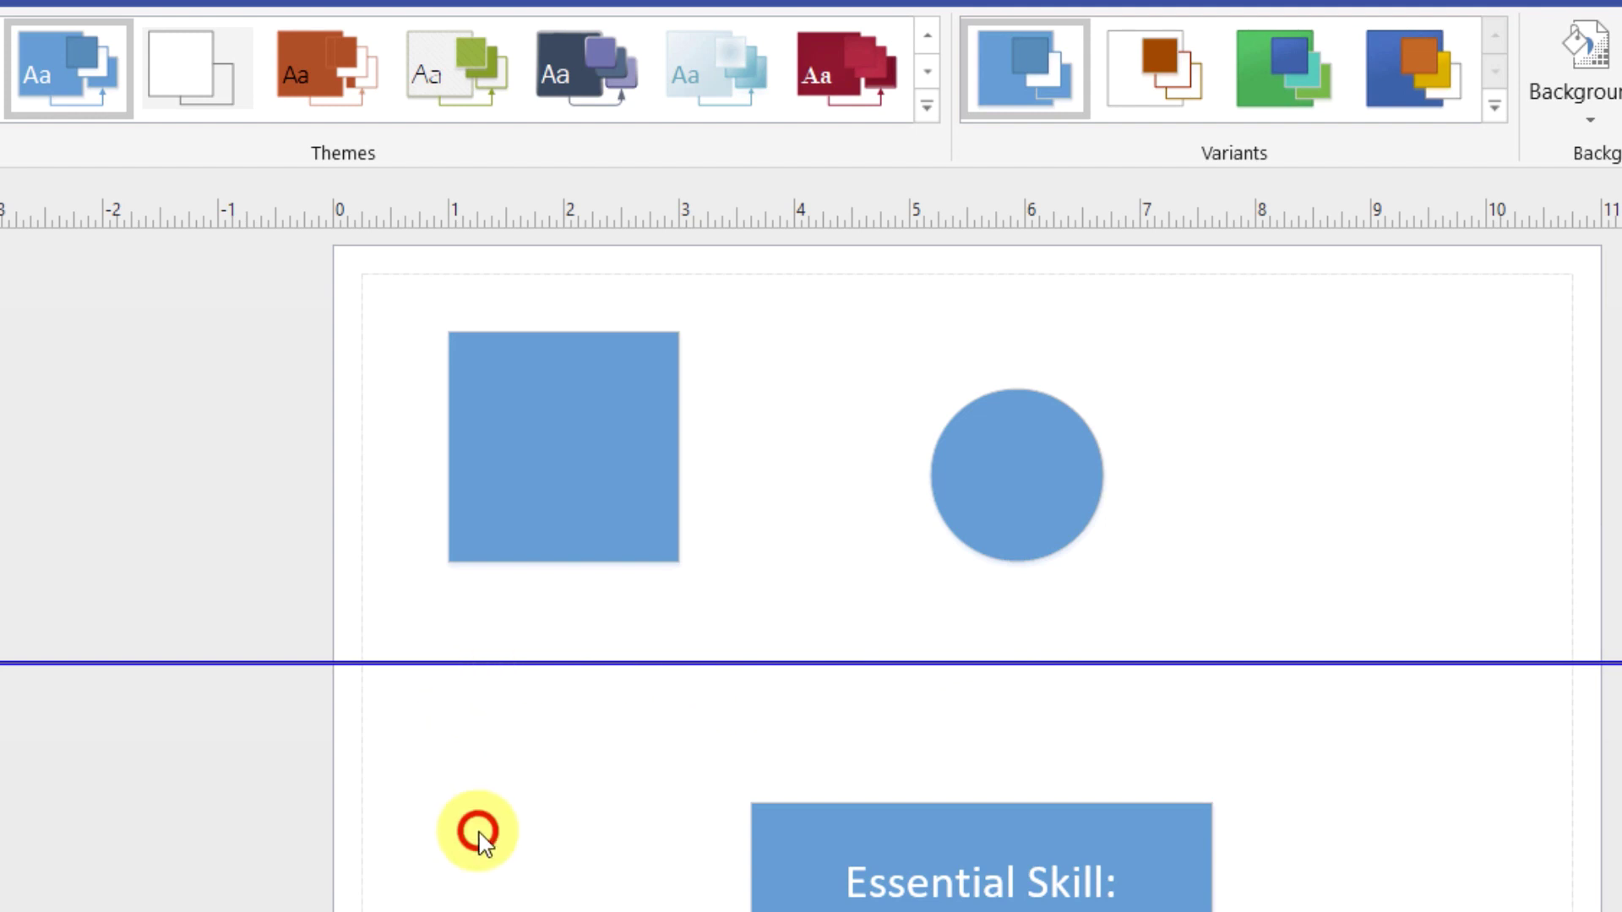
left_click(493, 663)
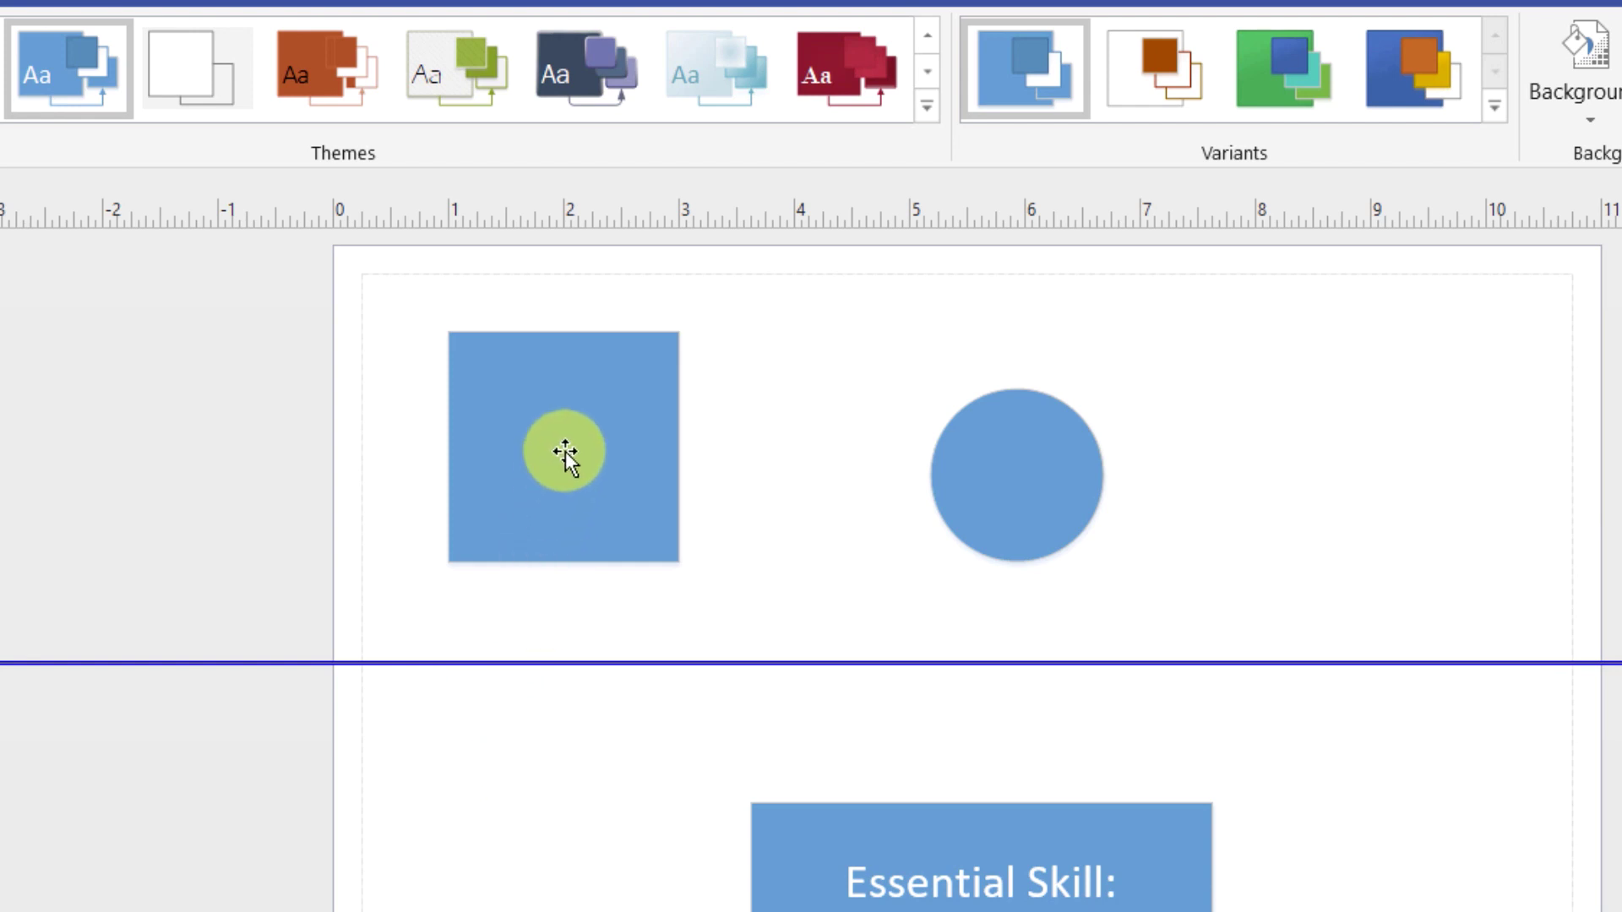
- Glue the square and the circle onto the guide, each centred on the line
left_click_drag(566, 434, 571, 542)
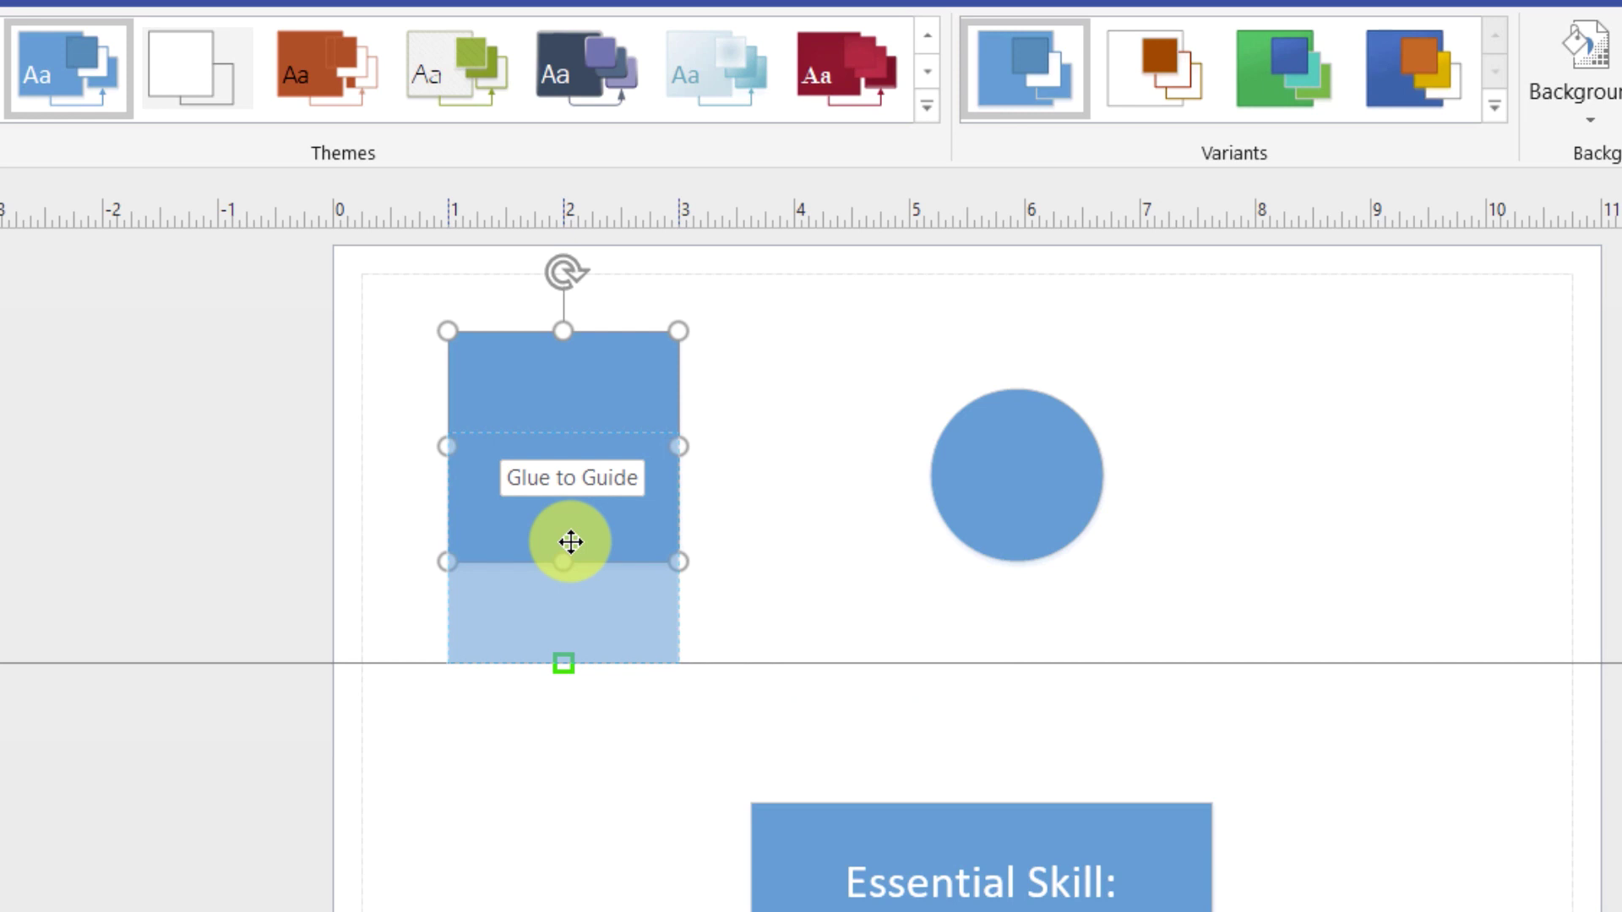
left_click_drag(571, 541, 571, 542)
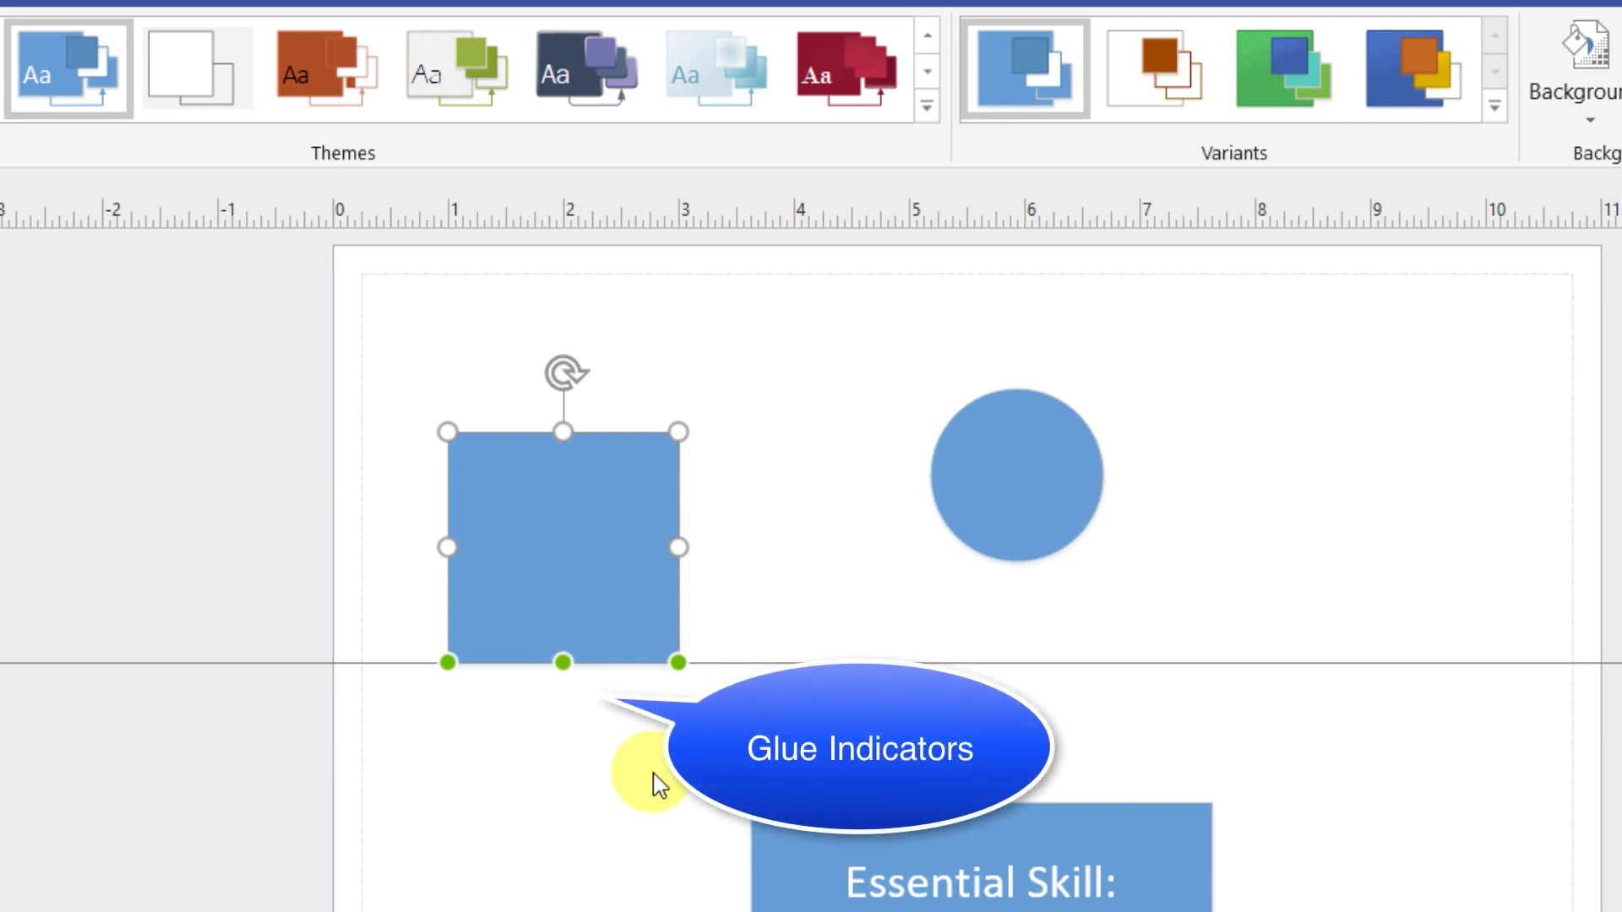
mouse_move(1018, 494)
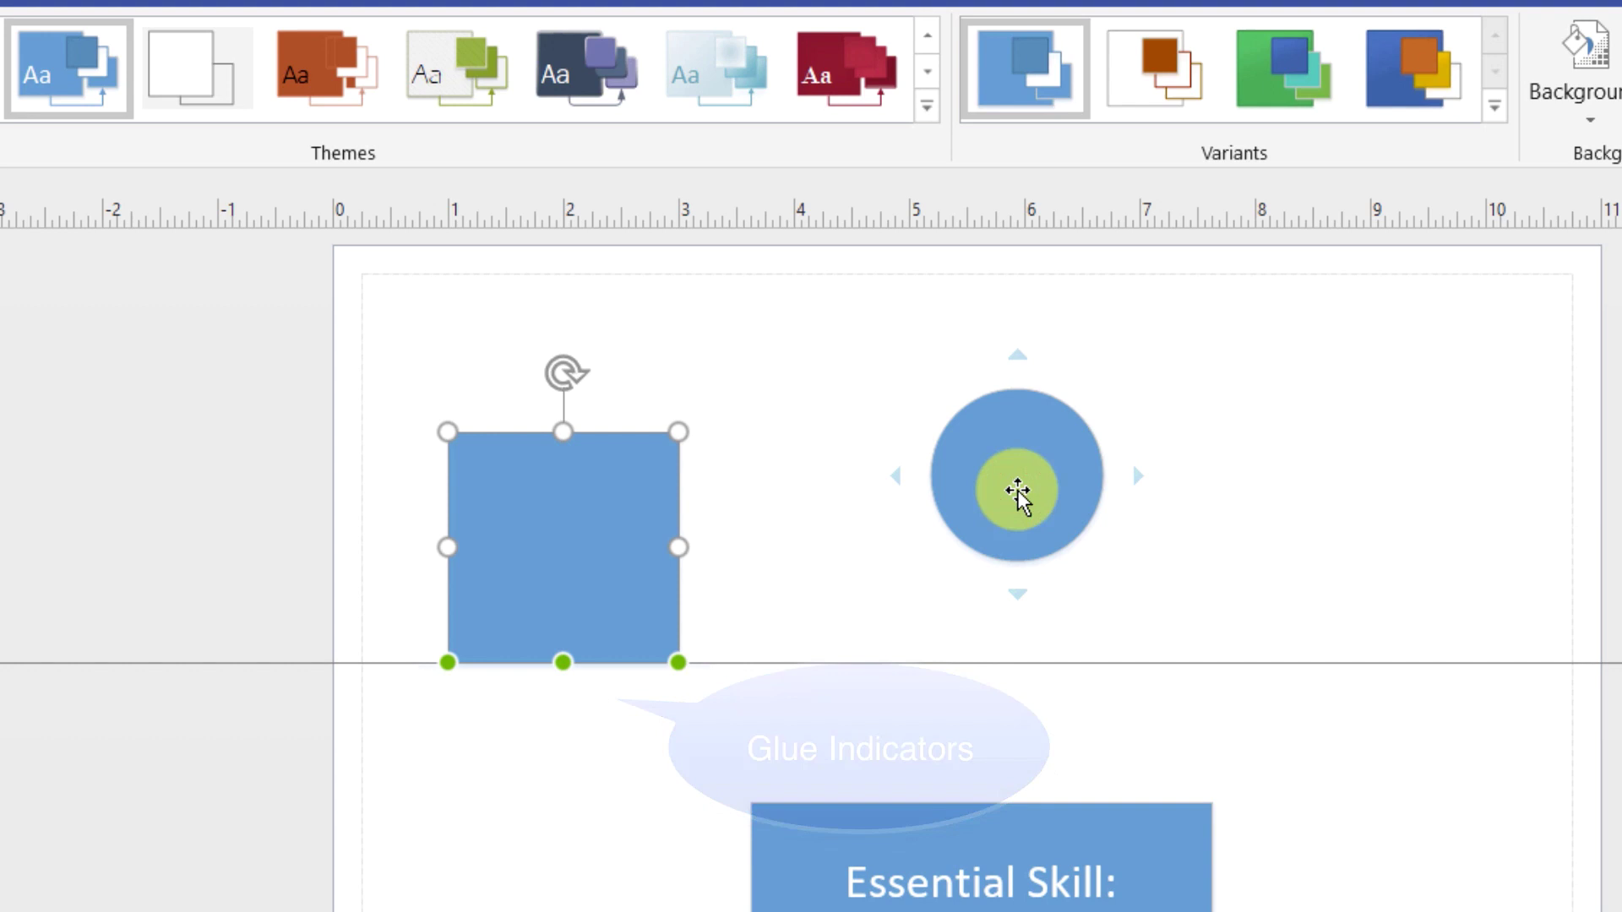
left_click_drag(1018, 494, 1039, 596)
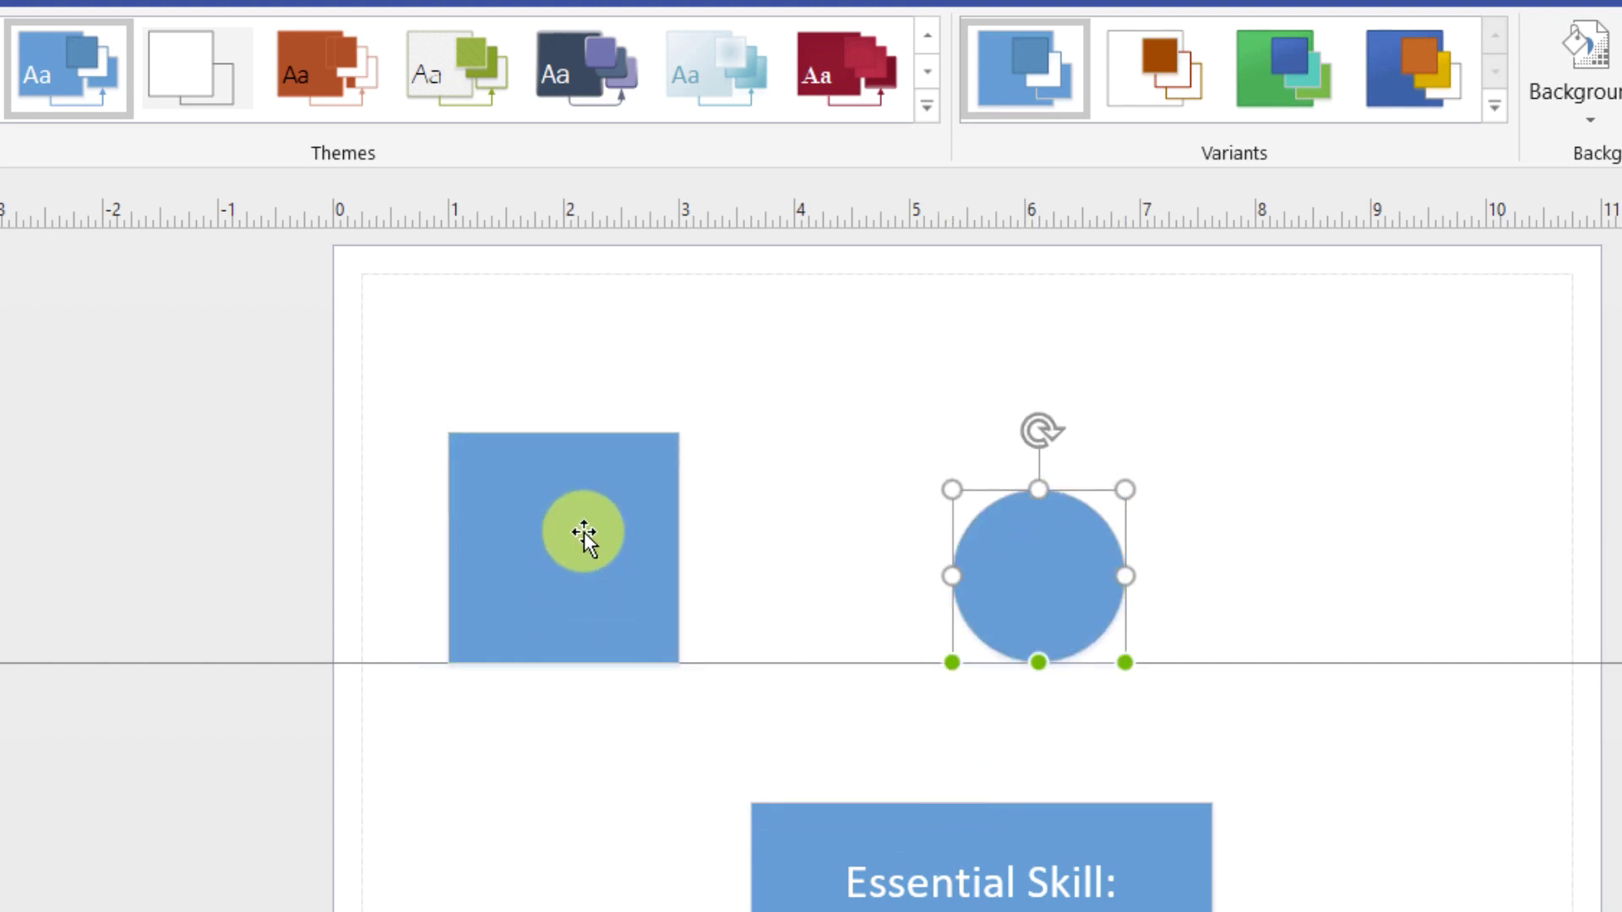
left_click(1050, 580)
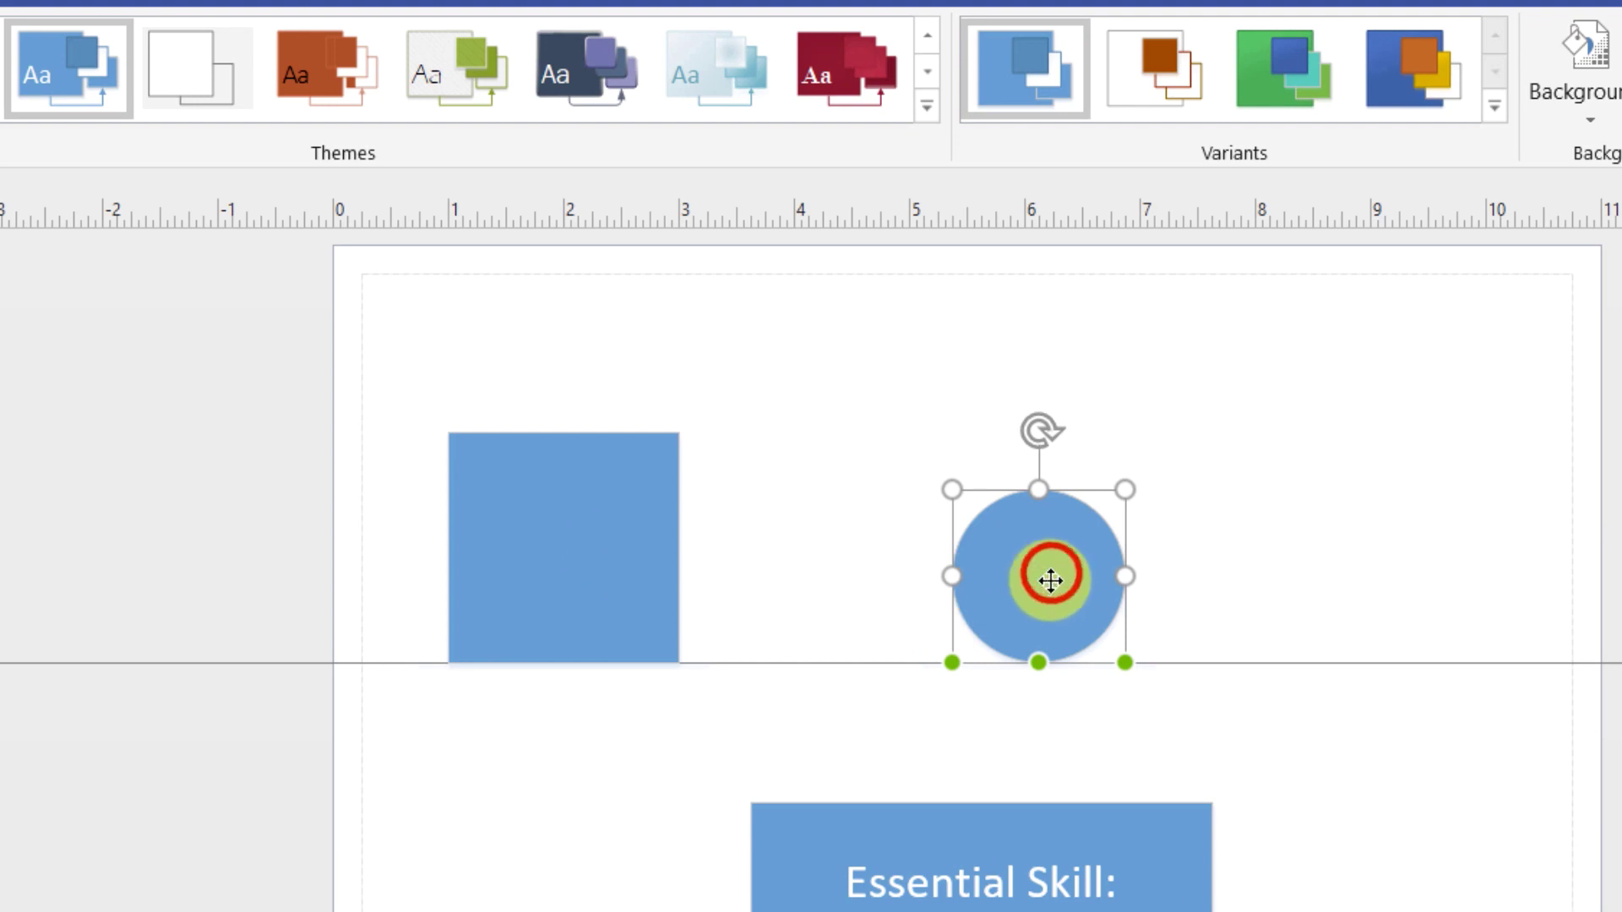
left_click_drag(1050, 579, 1050, 665)
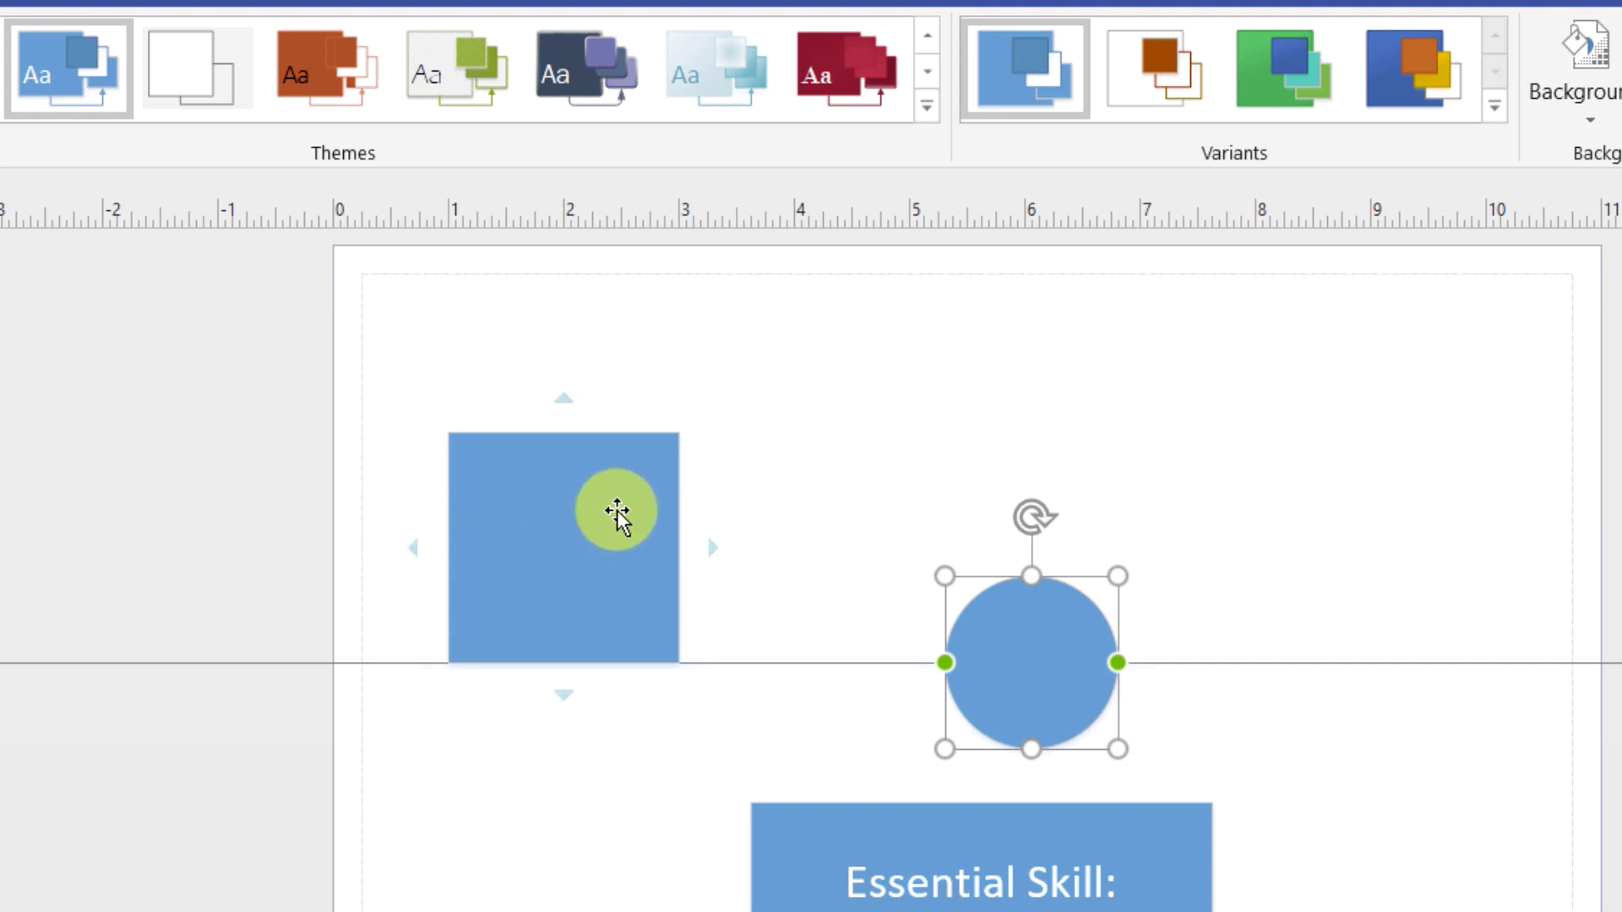
left_click_drag(617, 511, 602, 686)
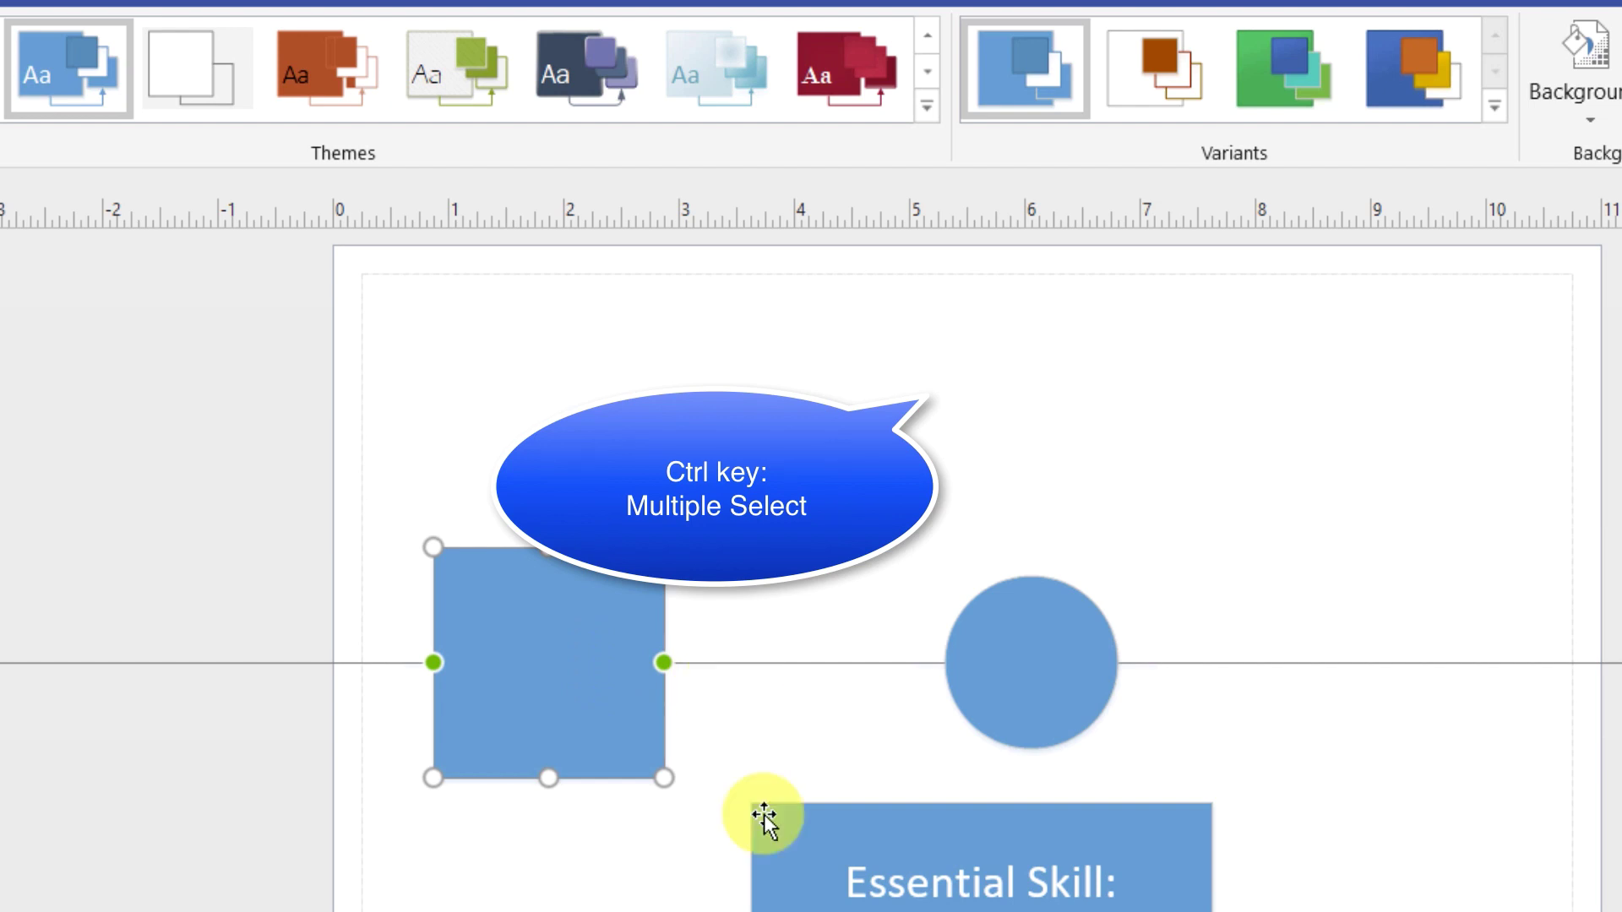
- Drag the horizontal guide up near the page top, carrying the glued square and circle
left_click(651, 902)
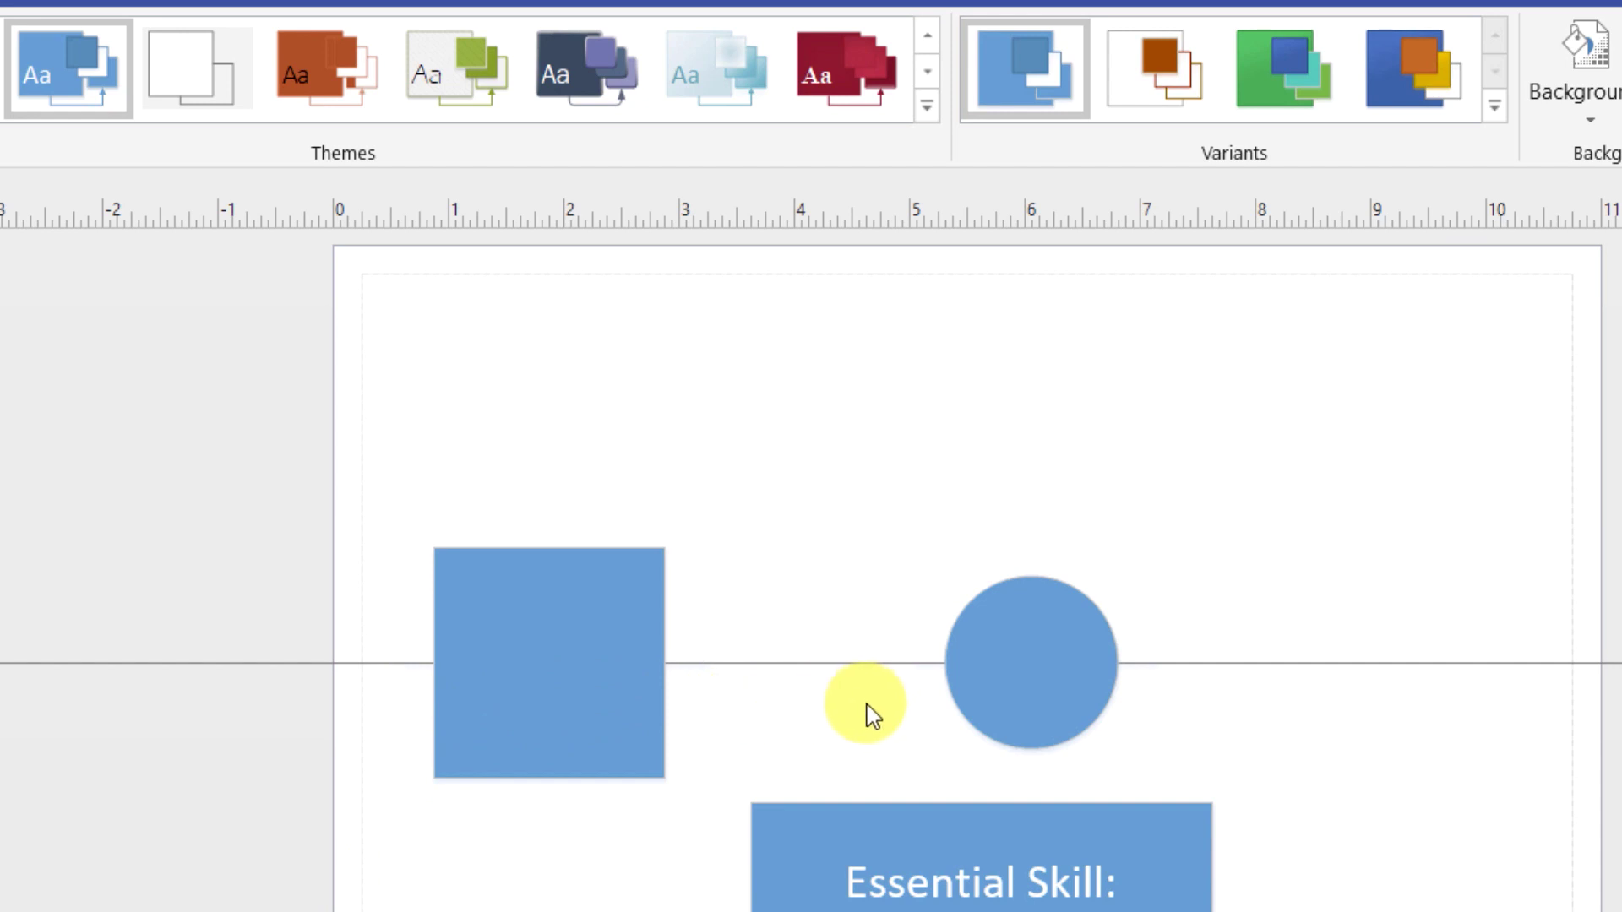
left_click(832, 663)
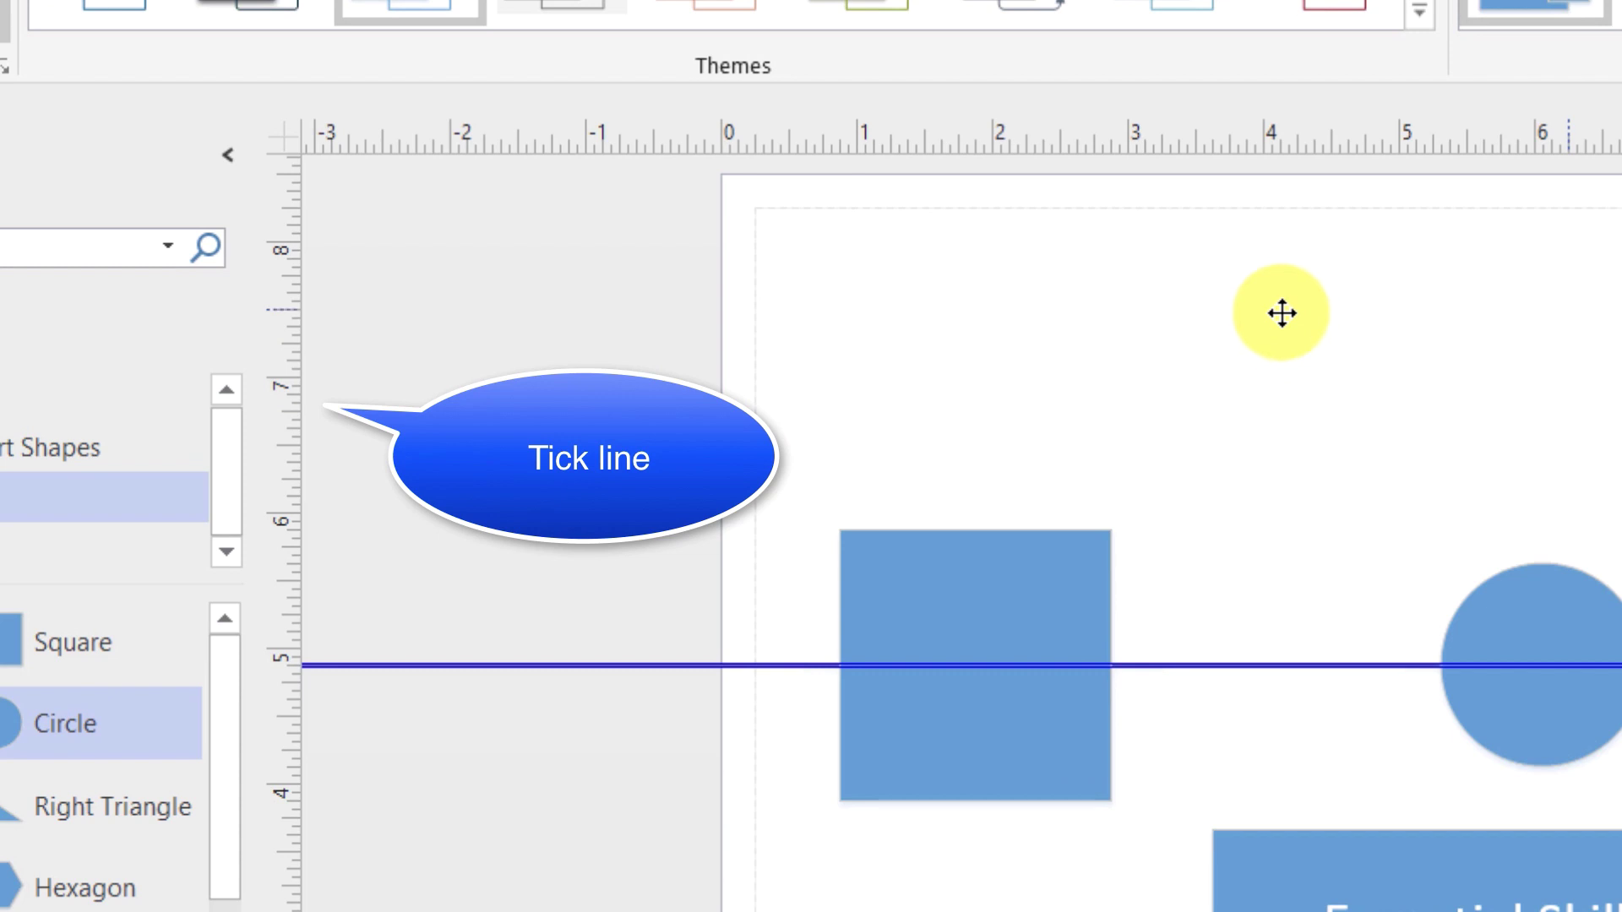
left_click_drag(1275, 319, 1278, 315)
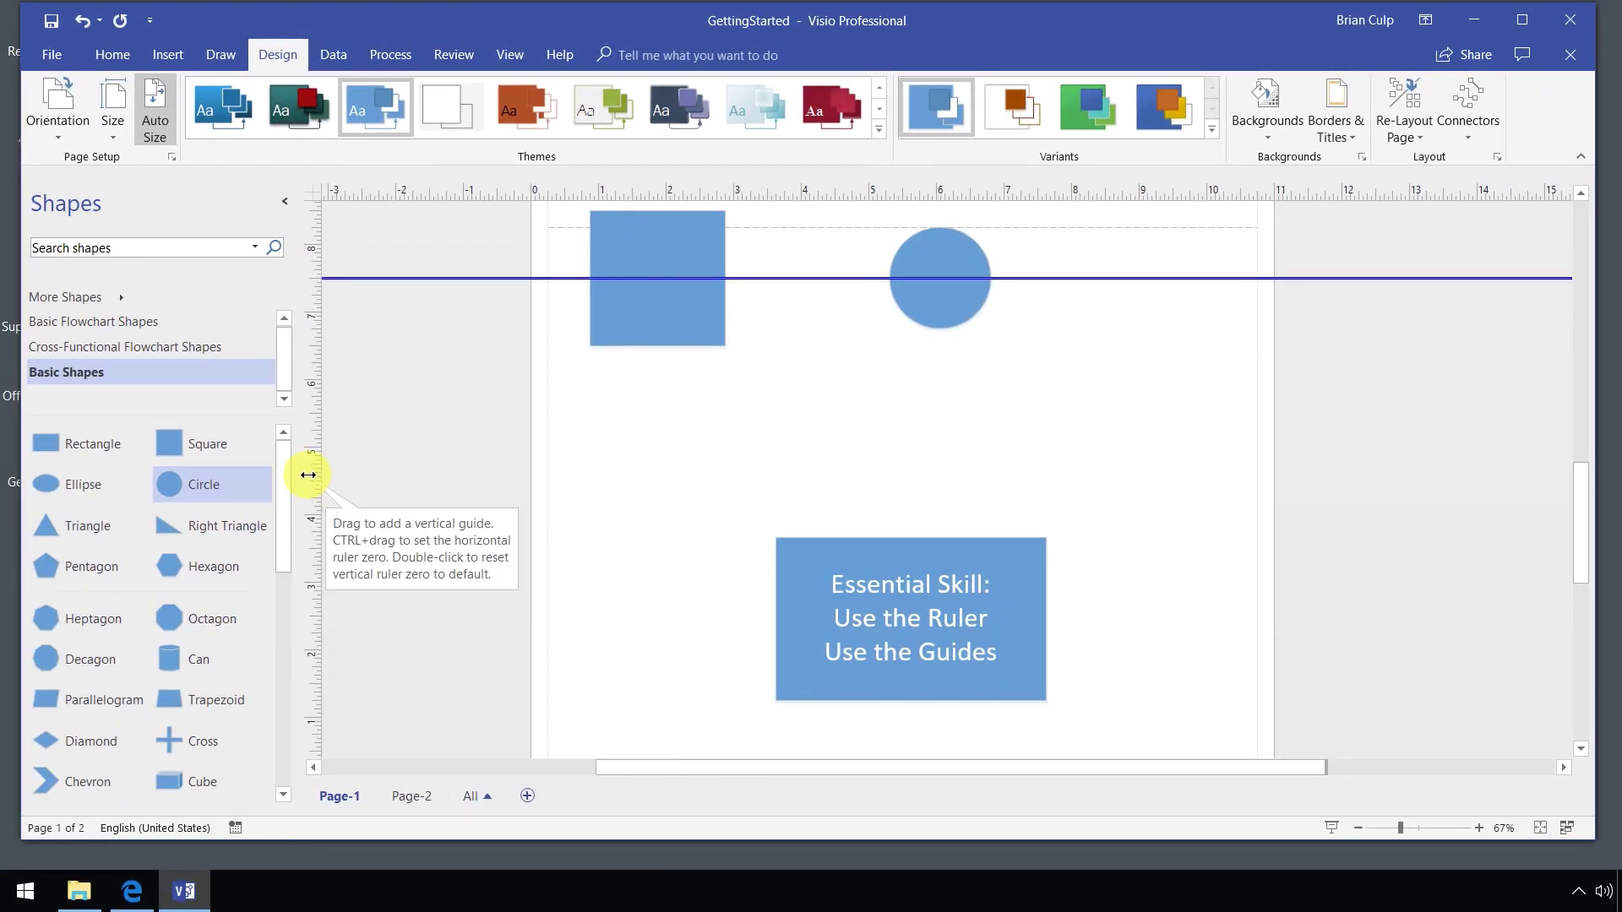
- Add a vertical guide, snap the title box and square to it, then delete the guide
left_click_drag(308, 475, 750, 499)
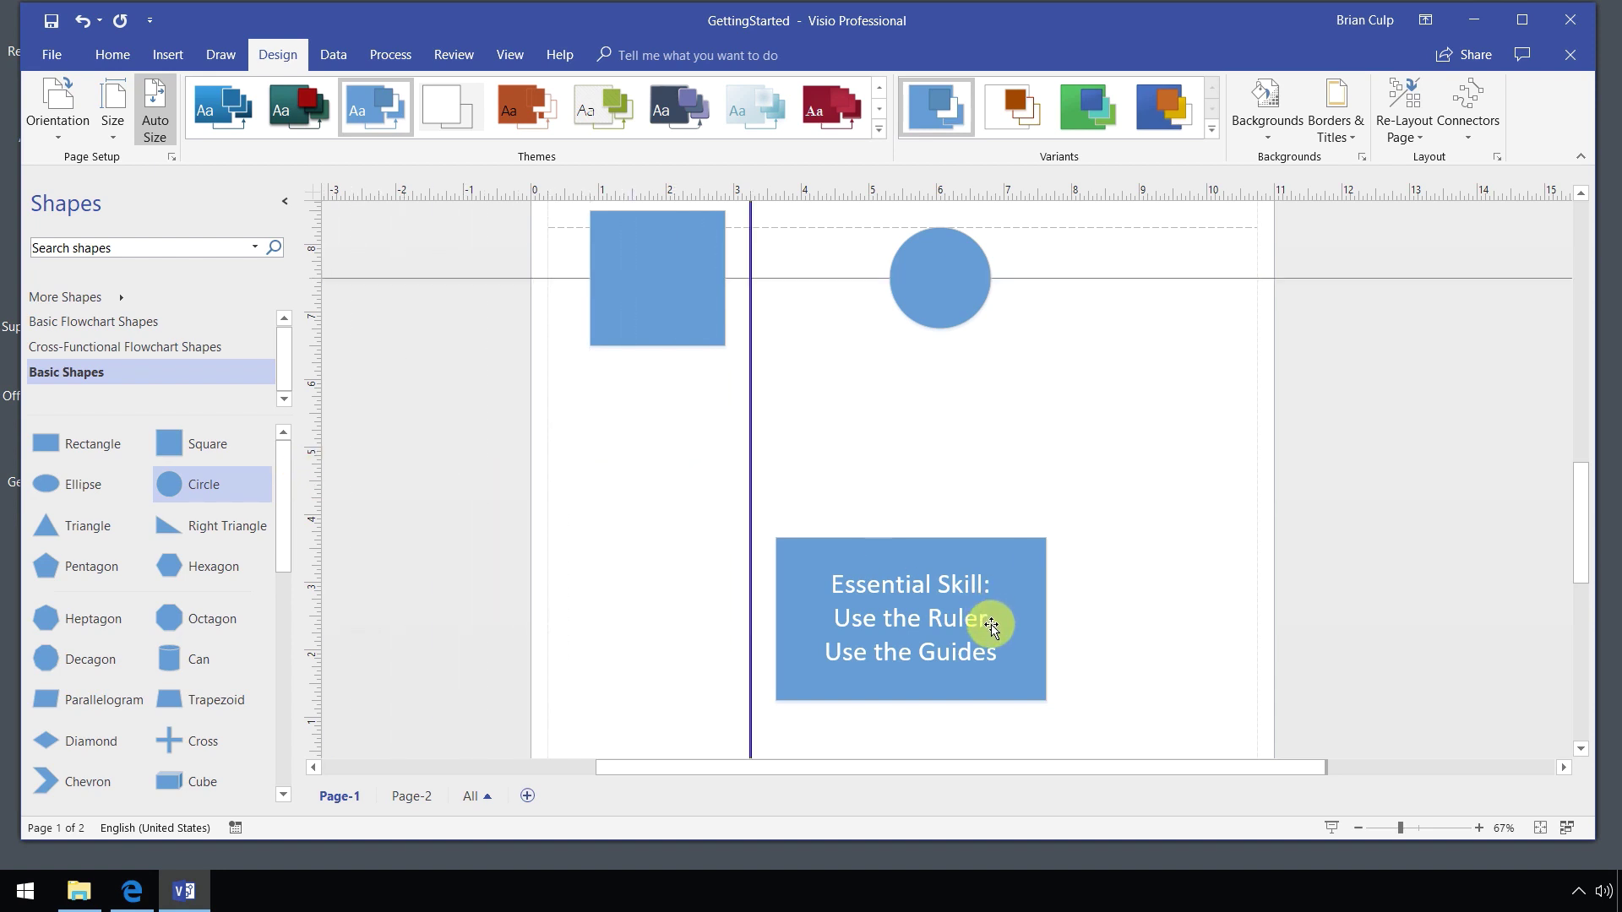
left_click_drag(985, 623, 959, 622)
left_click_drag(651, 278, 680, 281)
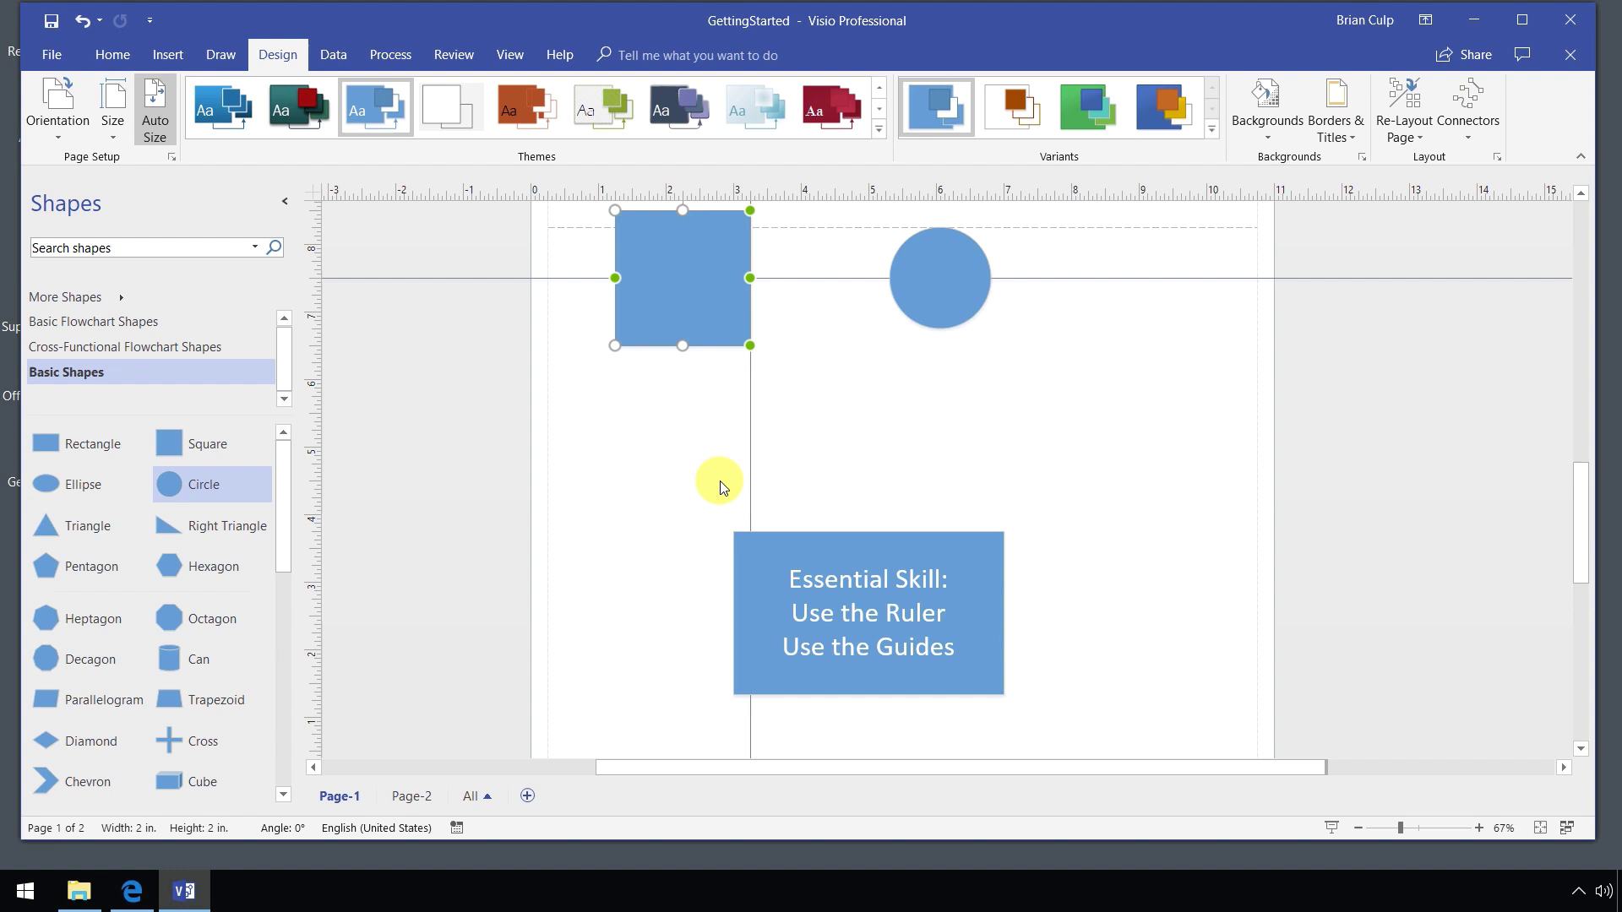
left_click(751, 470)
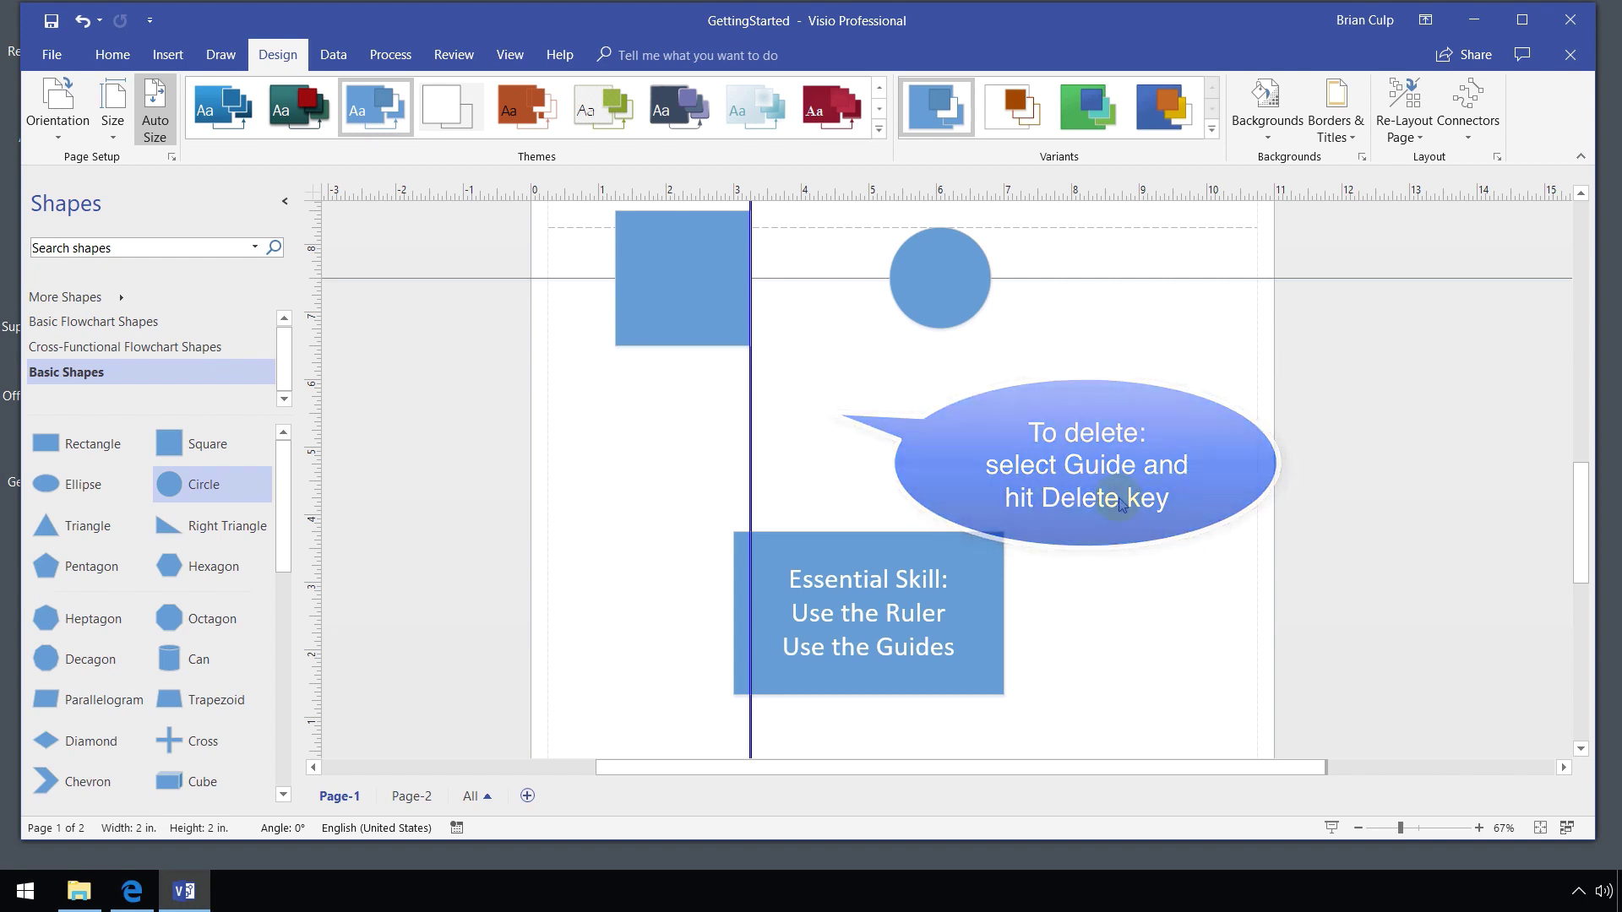
key("Delete")
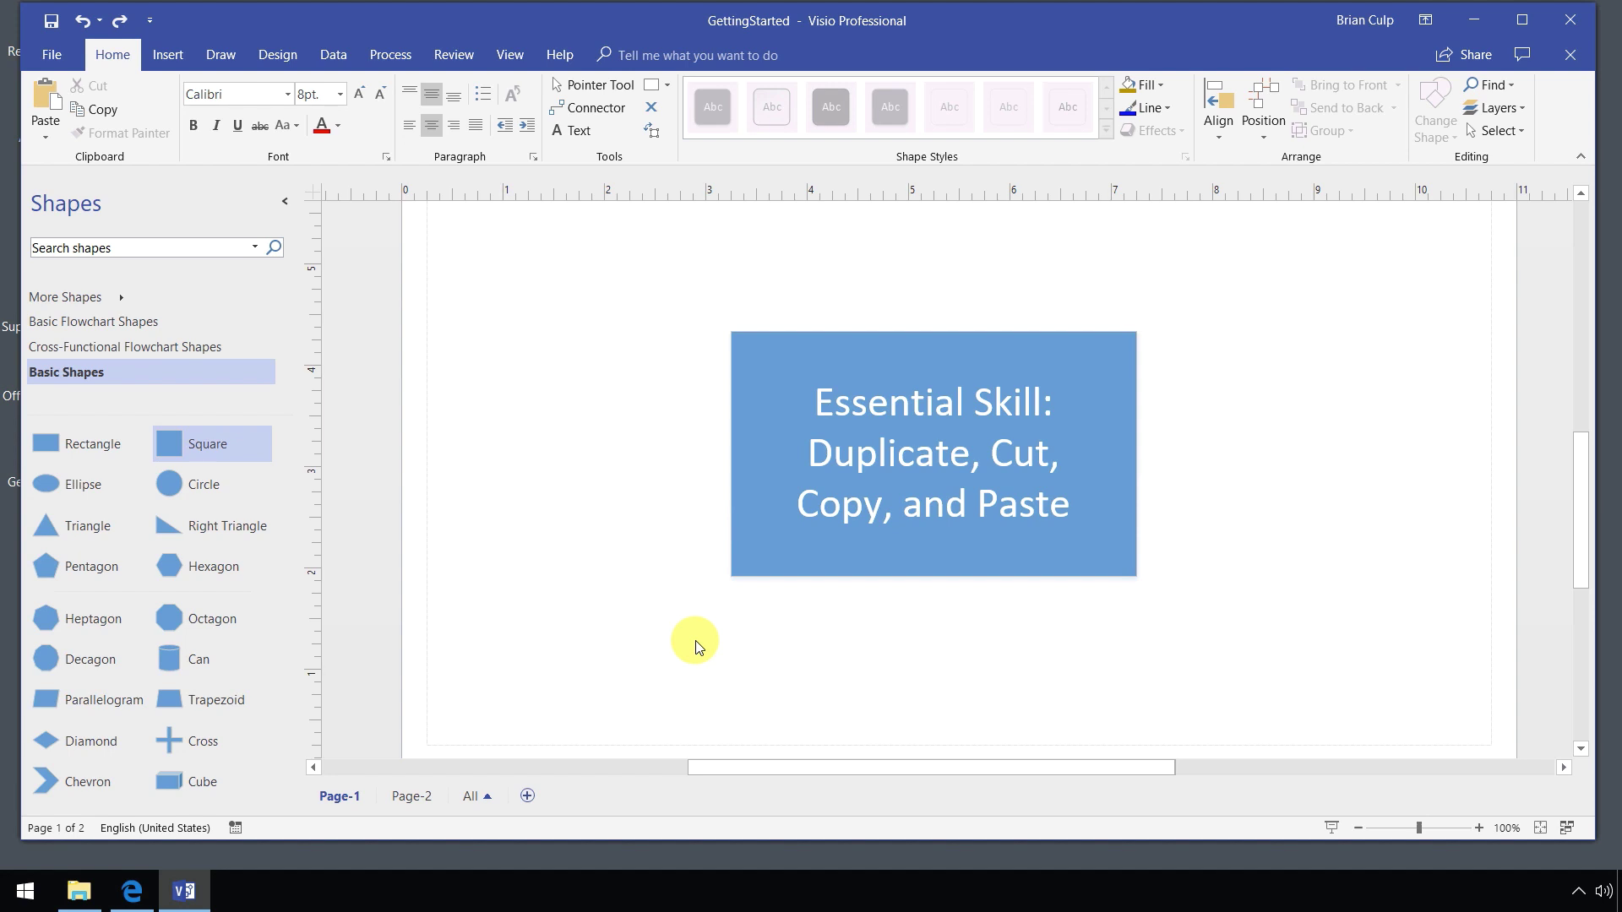
- Scroll up to show the triangle, circle and square above the title box
scroll(697, 646, "up", 4)
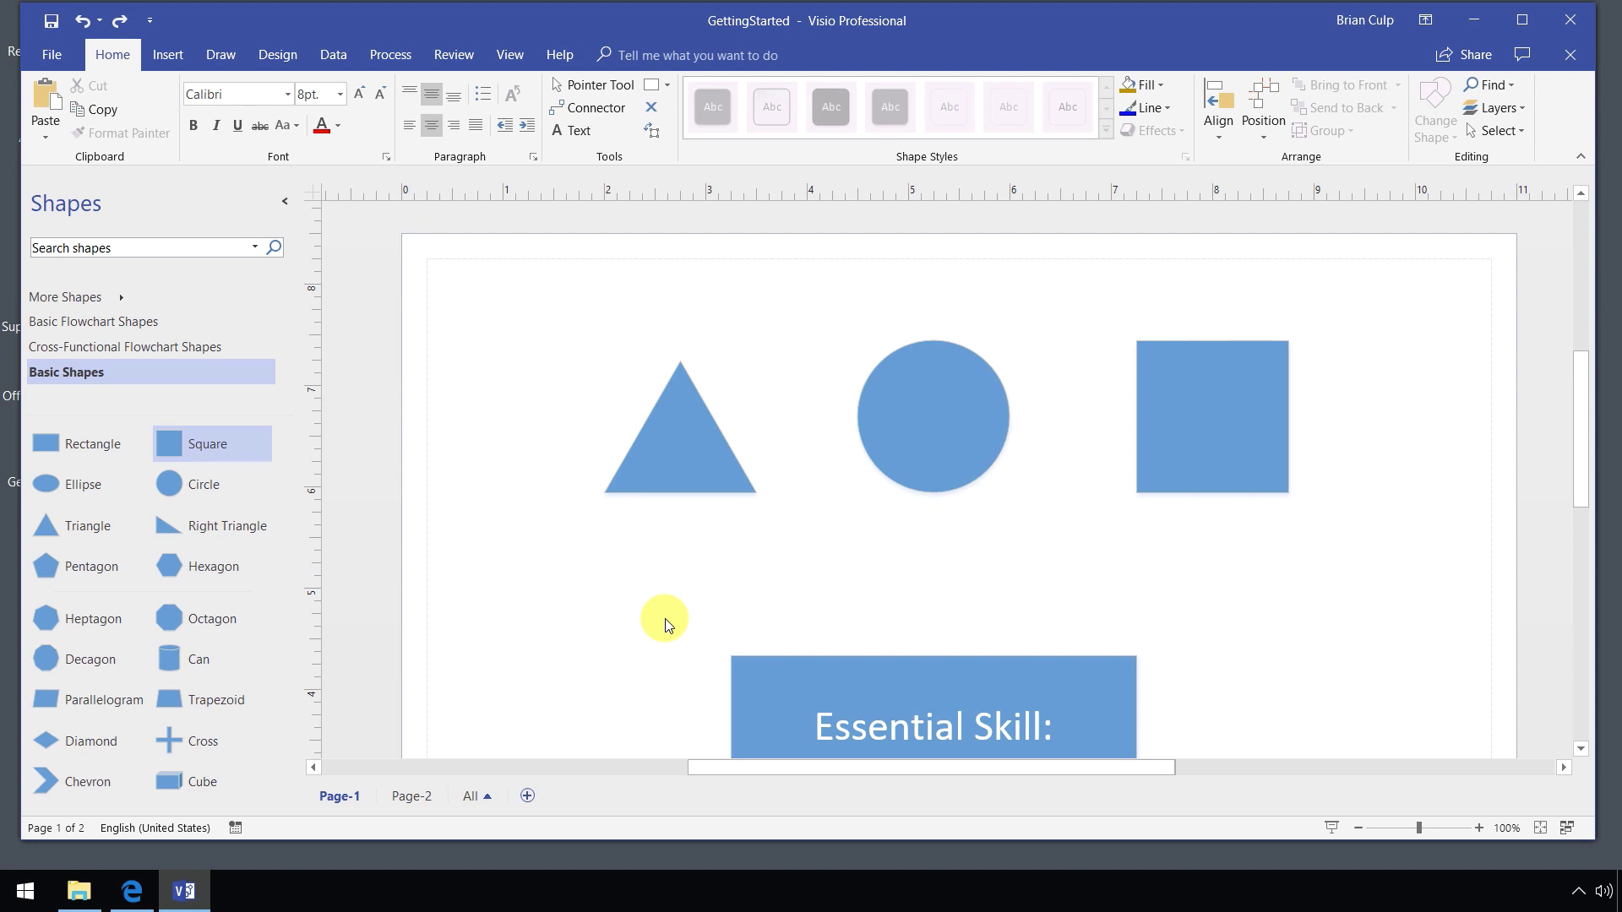
- Box-select the triangle, circle and square and duplicate them with Ctrl+D
left_click(555, 298)
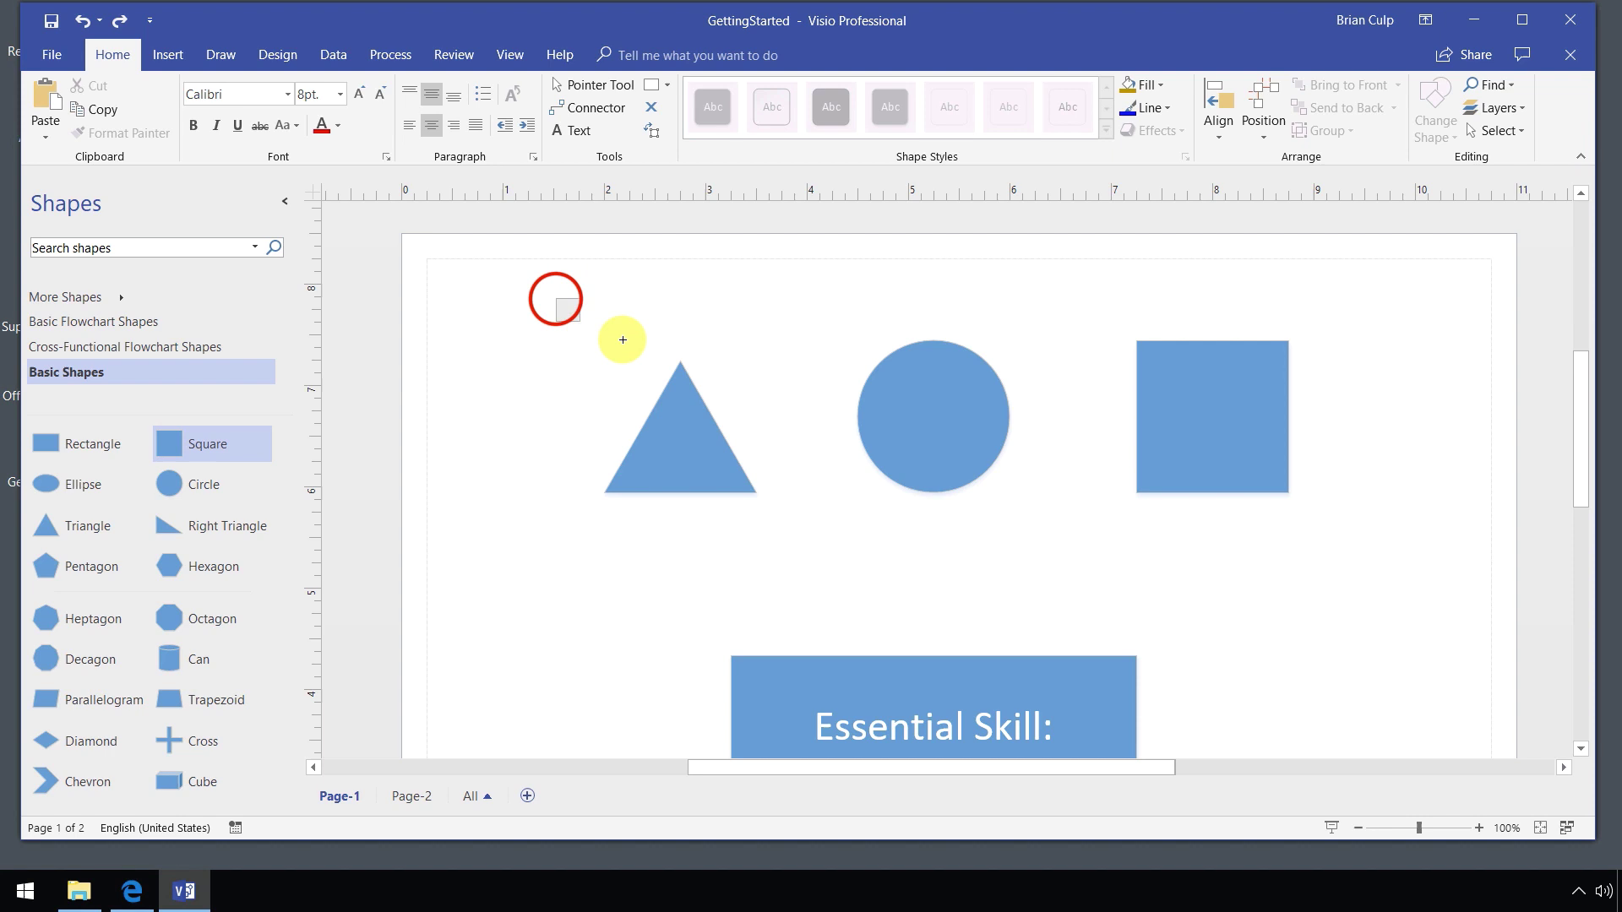
left_click_drag(622, 339, 1381, 566)
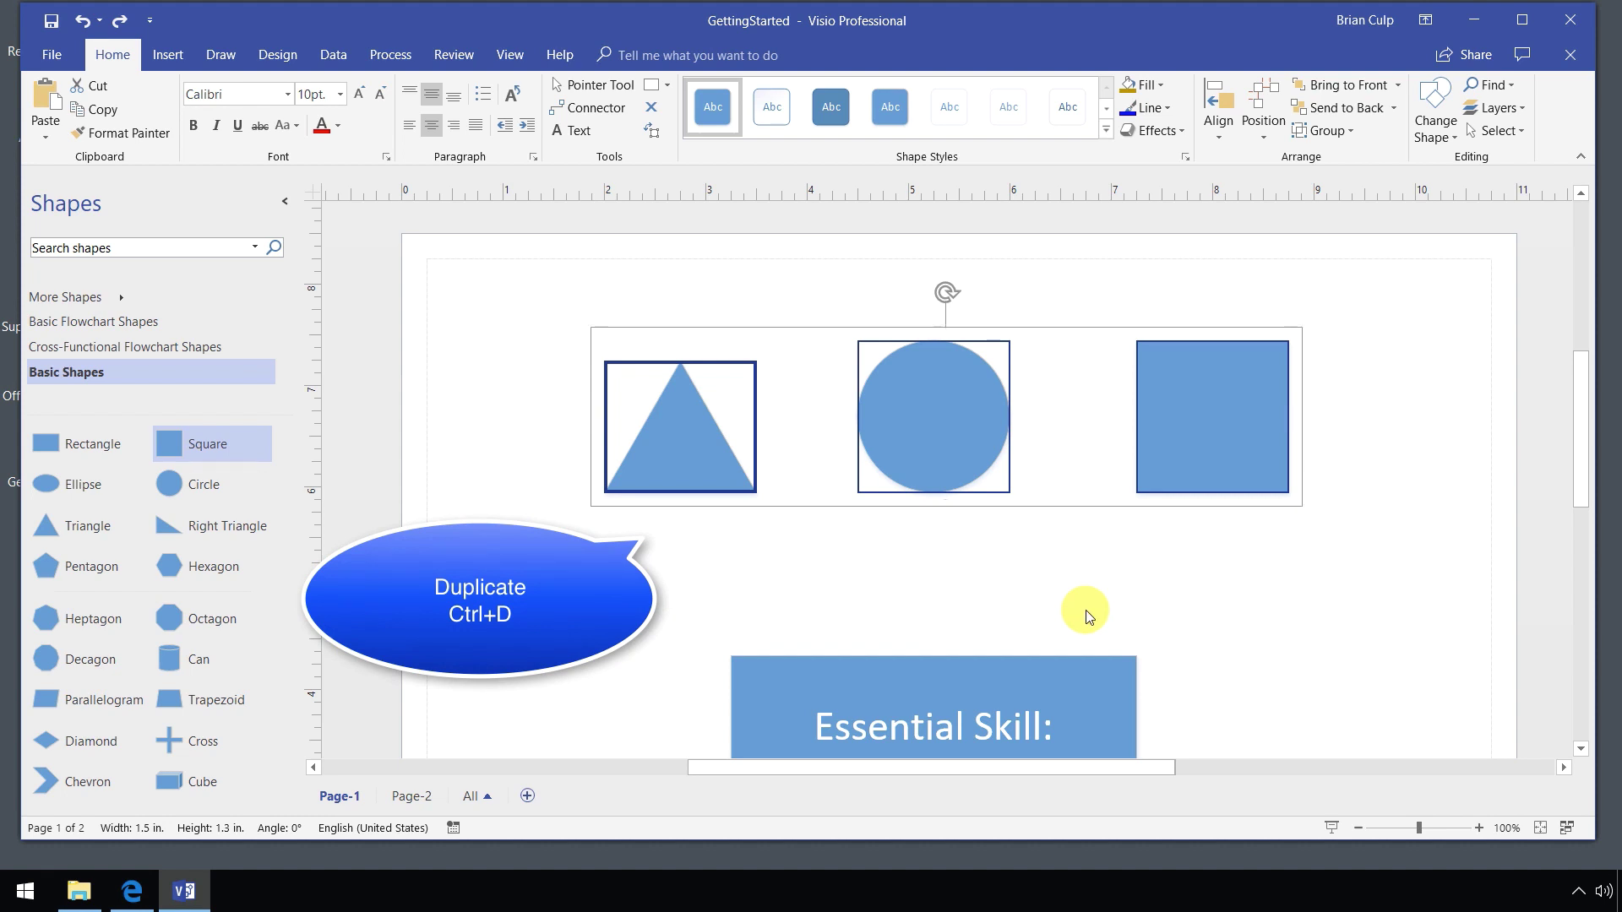
key("ctrl+d")
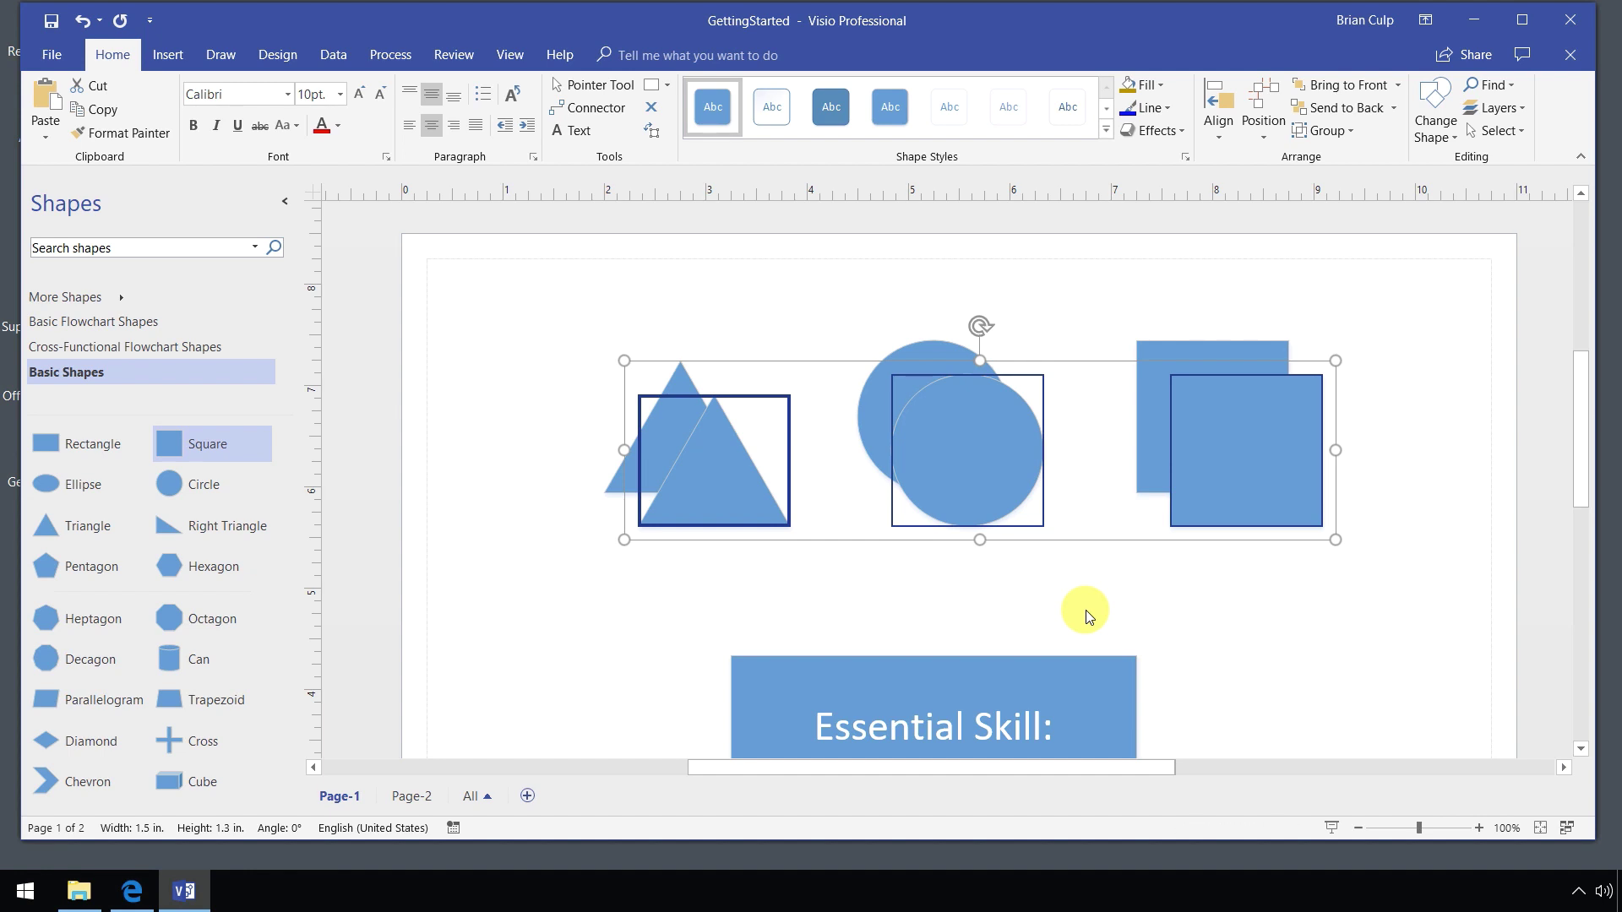
- Undo the duplicates, copy the three shapes, paste them, then undo the paste
key("ctrl+z")
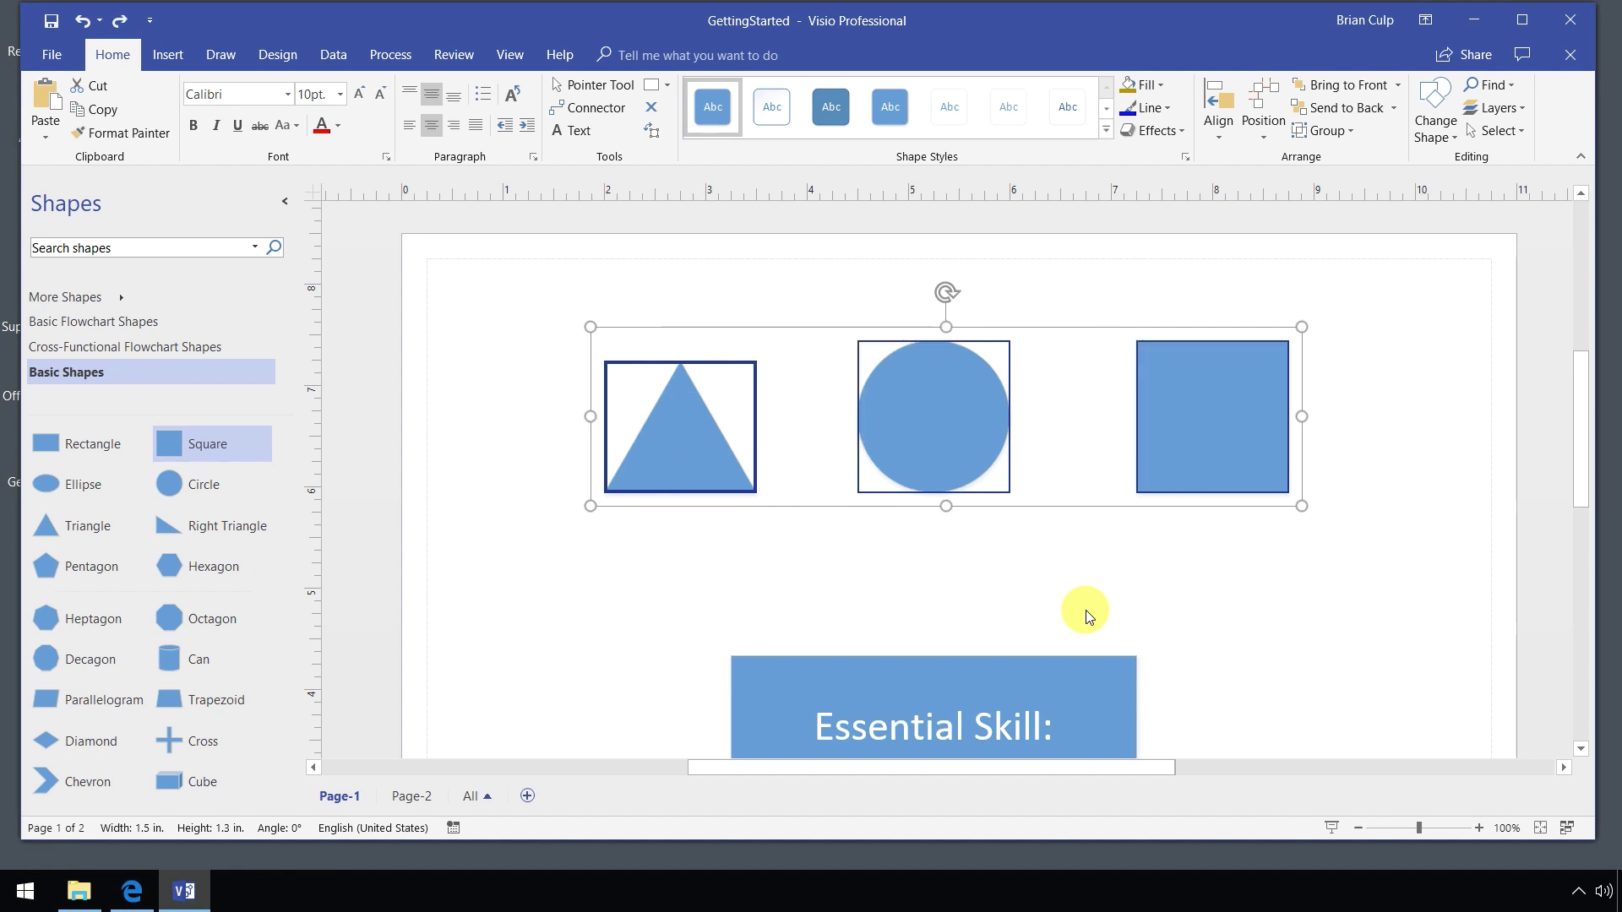
key("ctrl+c")
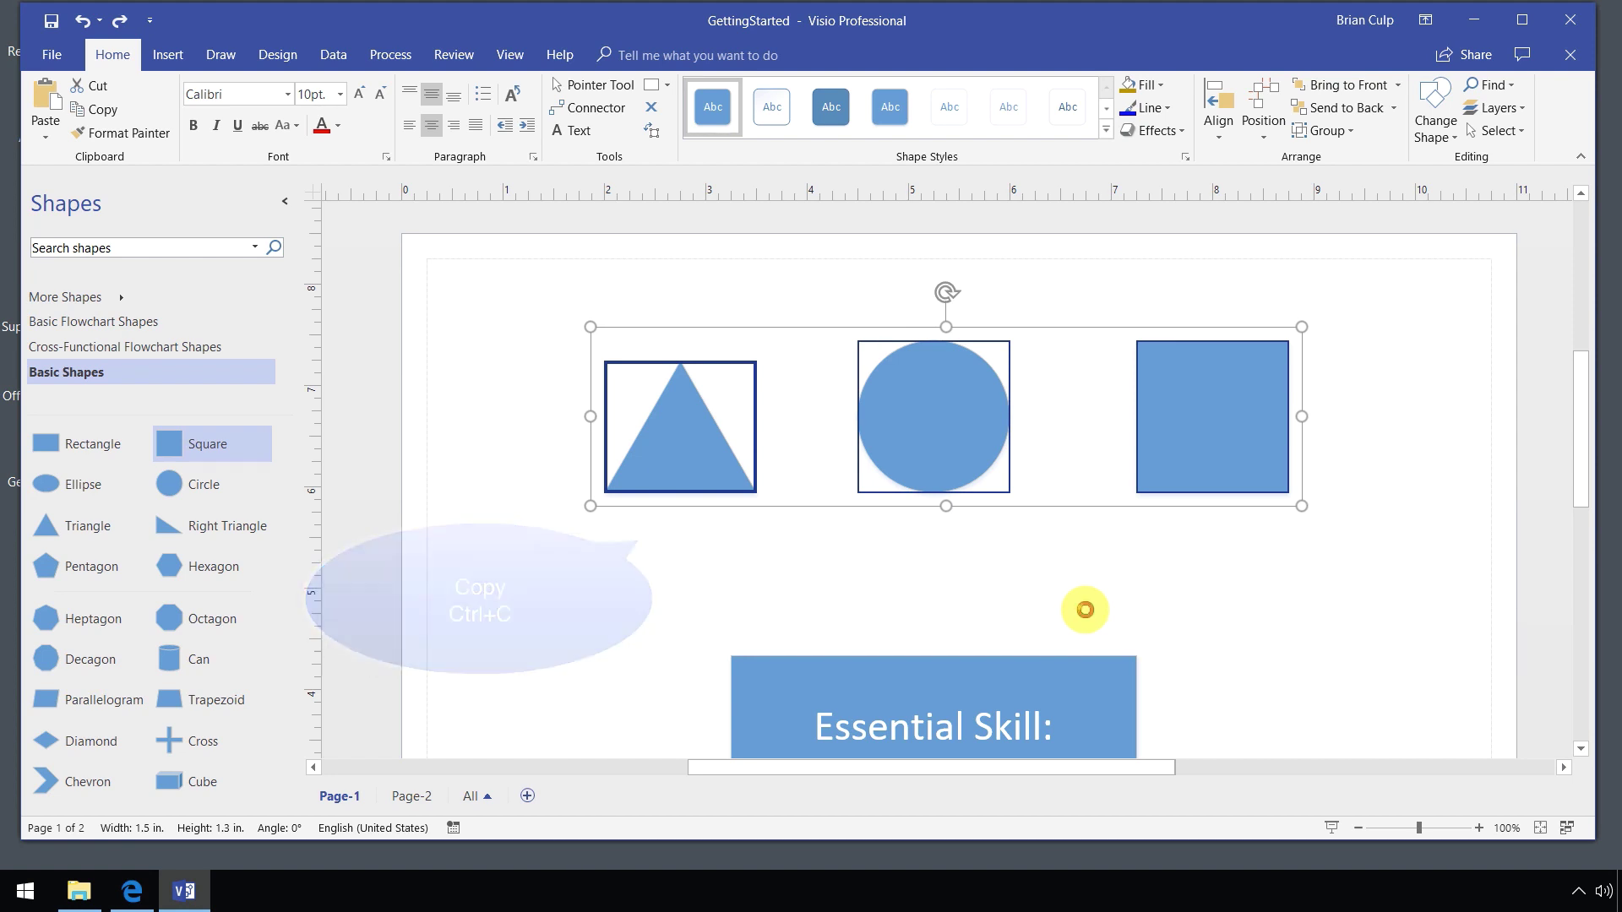
key("ctrl+v")
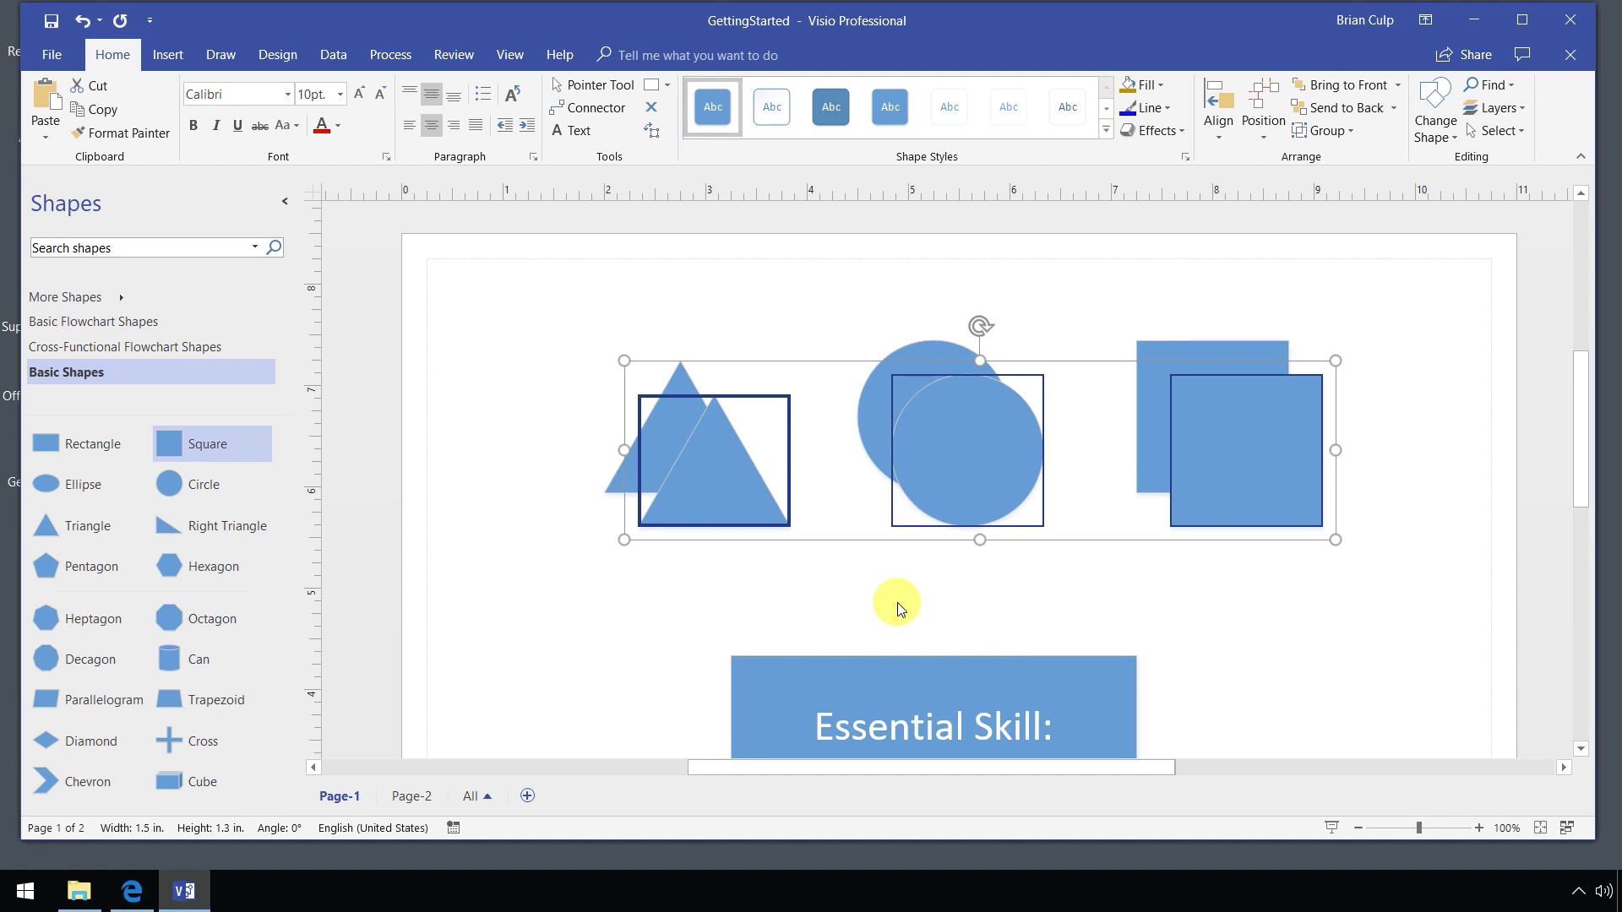
key("ctrl+z")
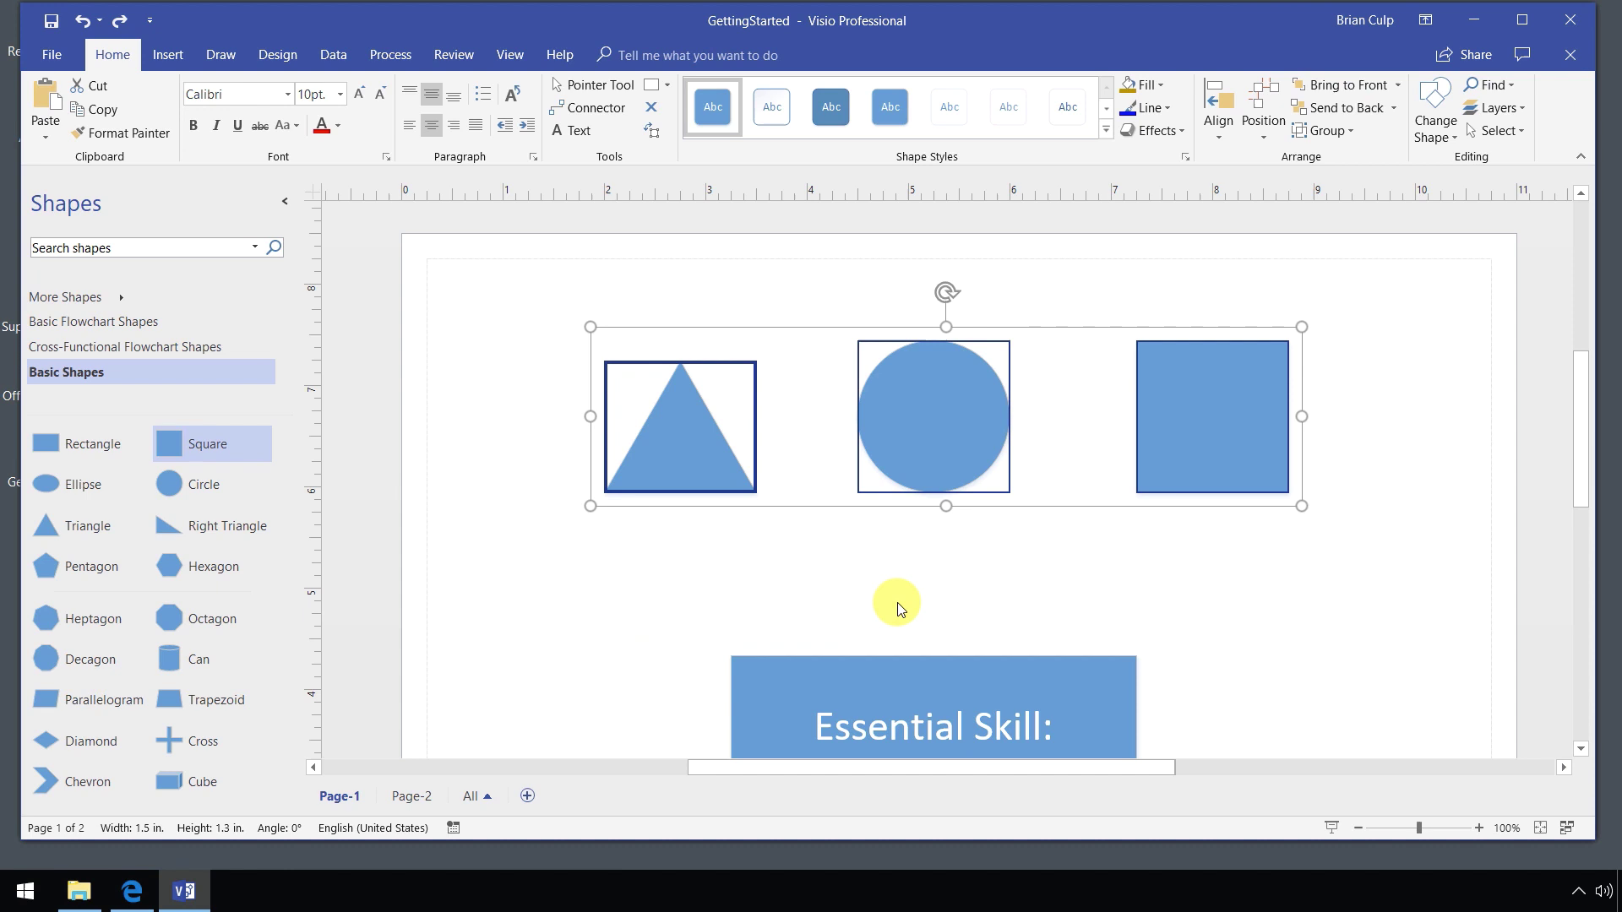
- Paste the copied triangle, circle and square in a row across the lower title box
scroll(898, 606, "down", 3)
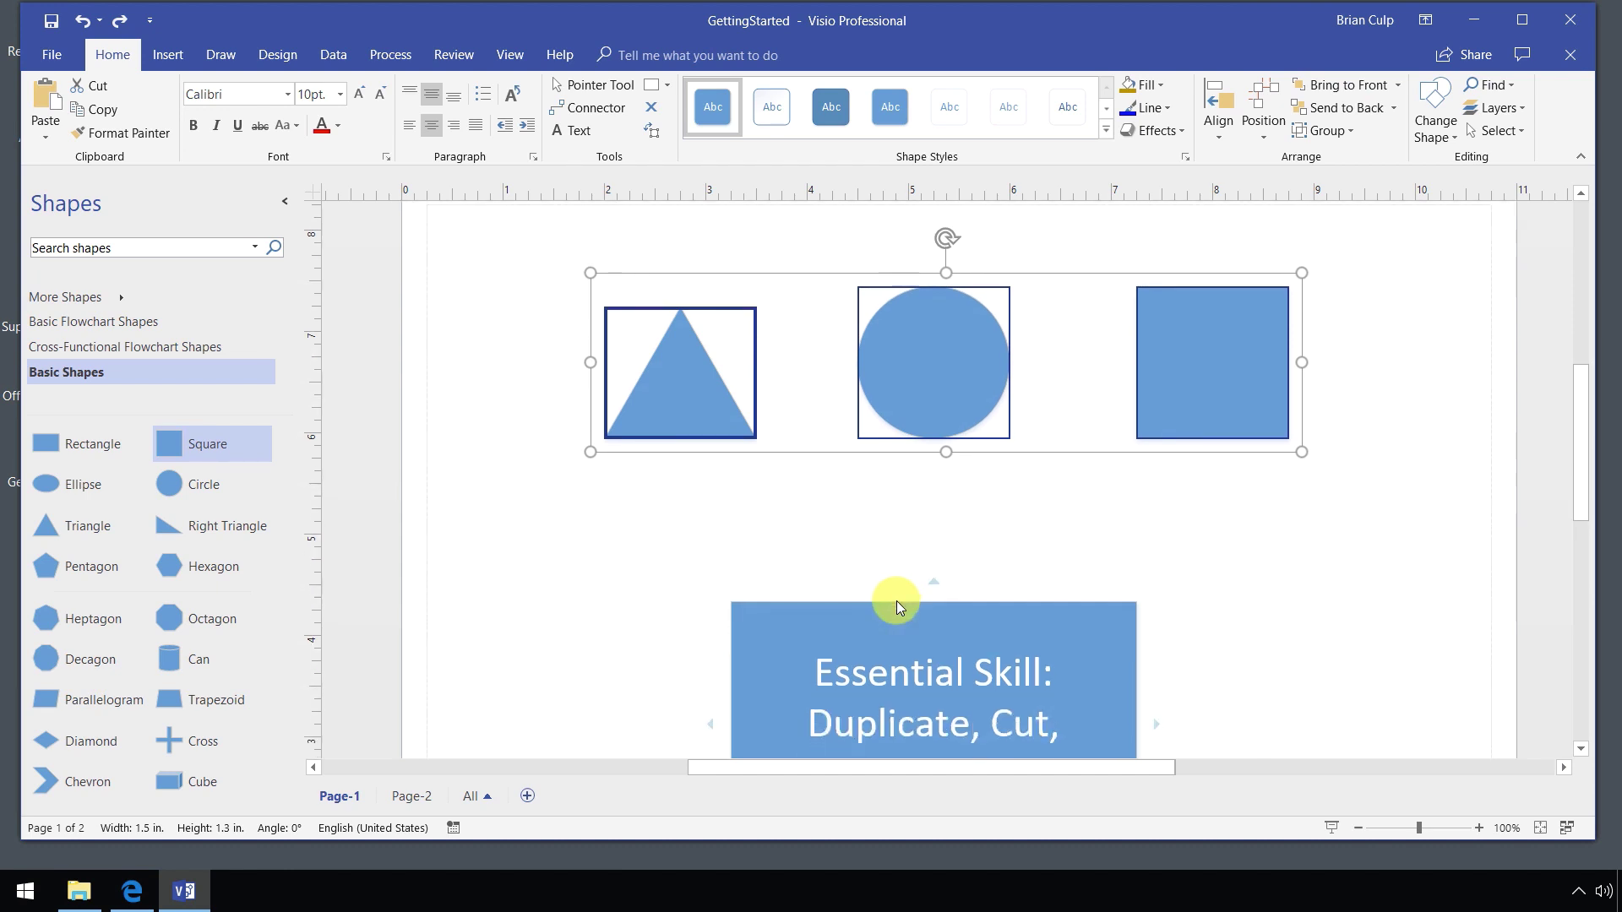
scroll(896, 601, "down", 3)
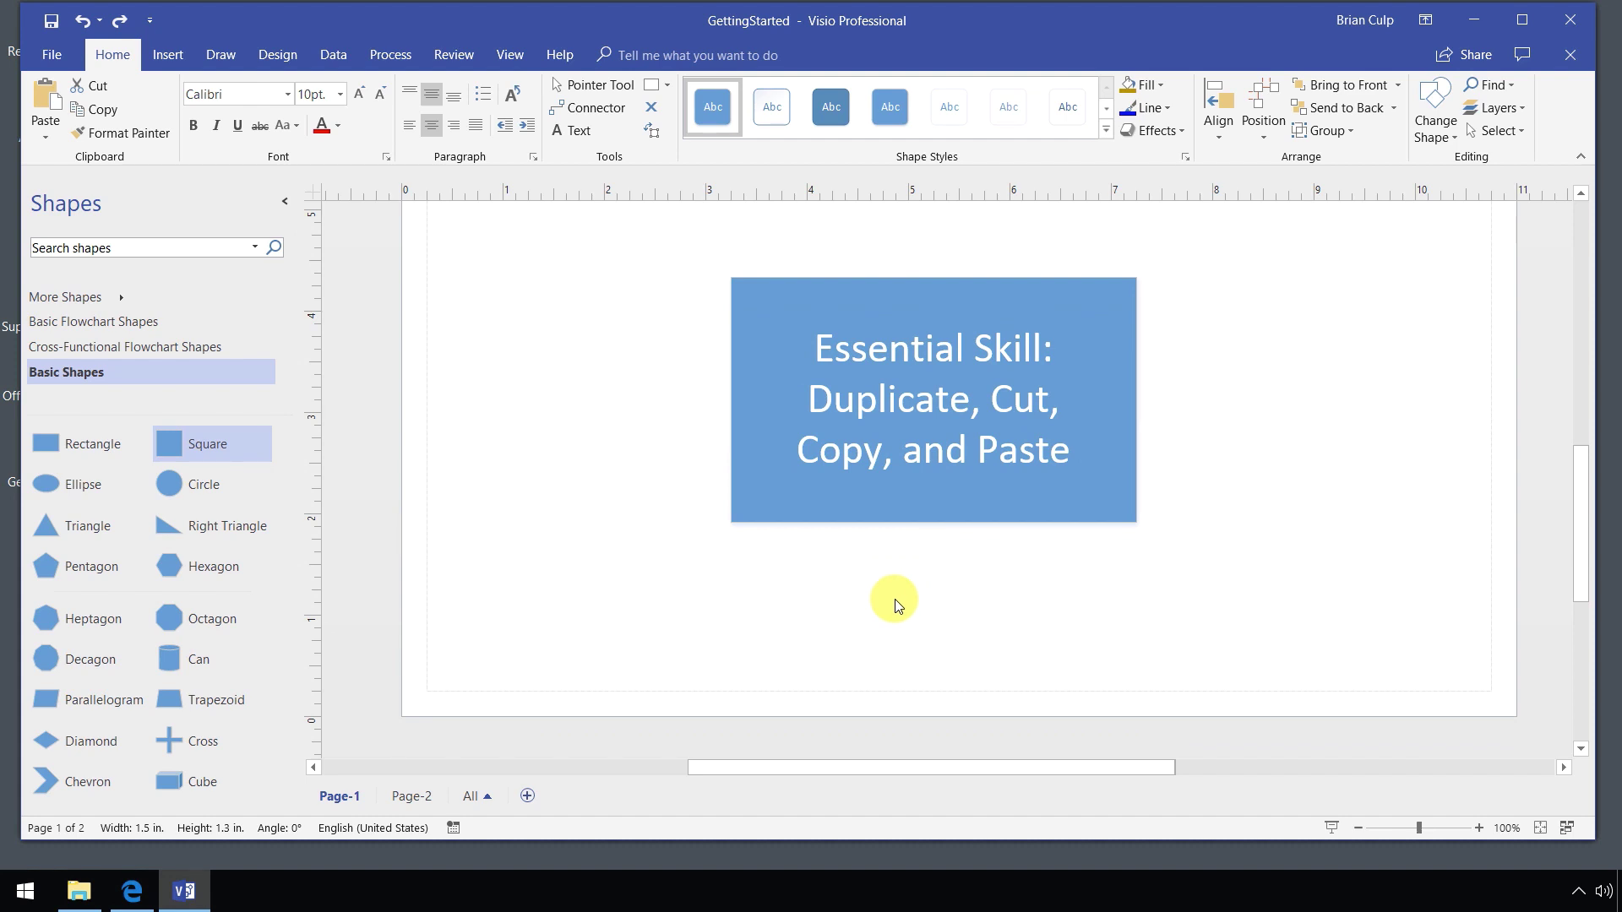
key("ctrl+v")
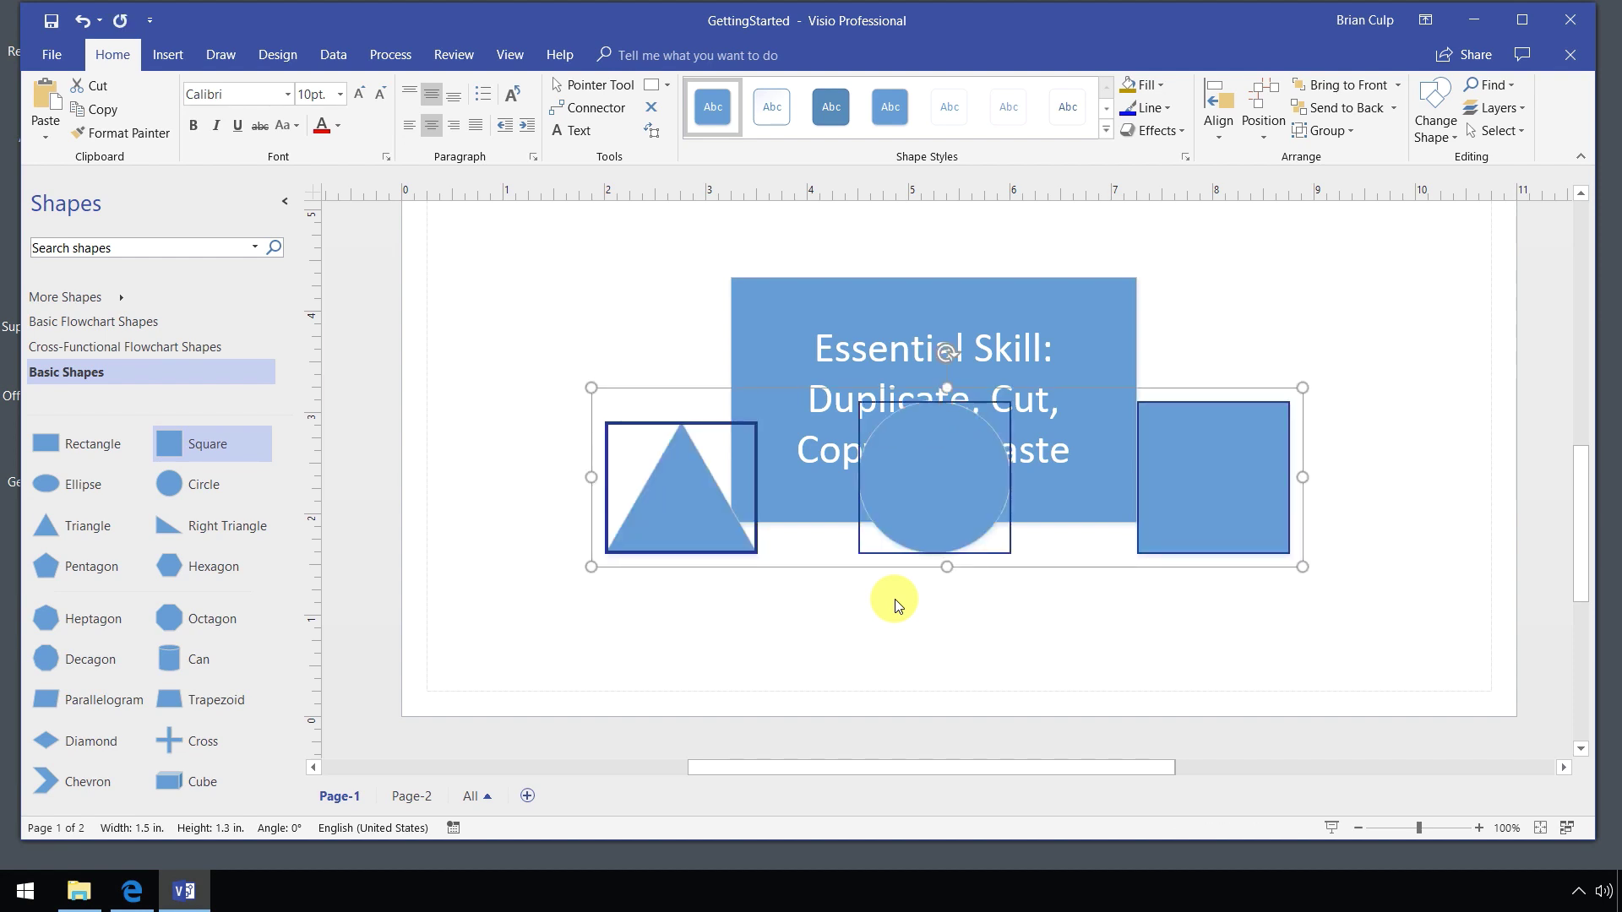
scroll(897, 605, "up", 3)
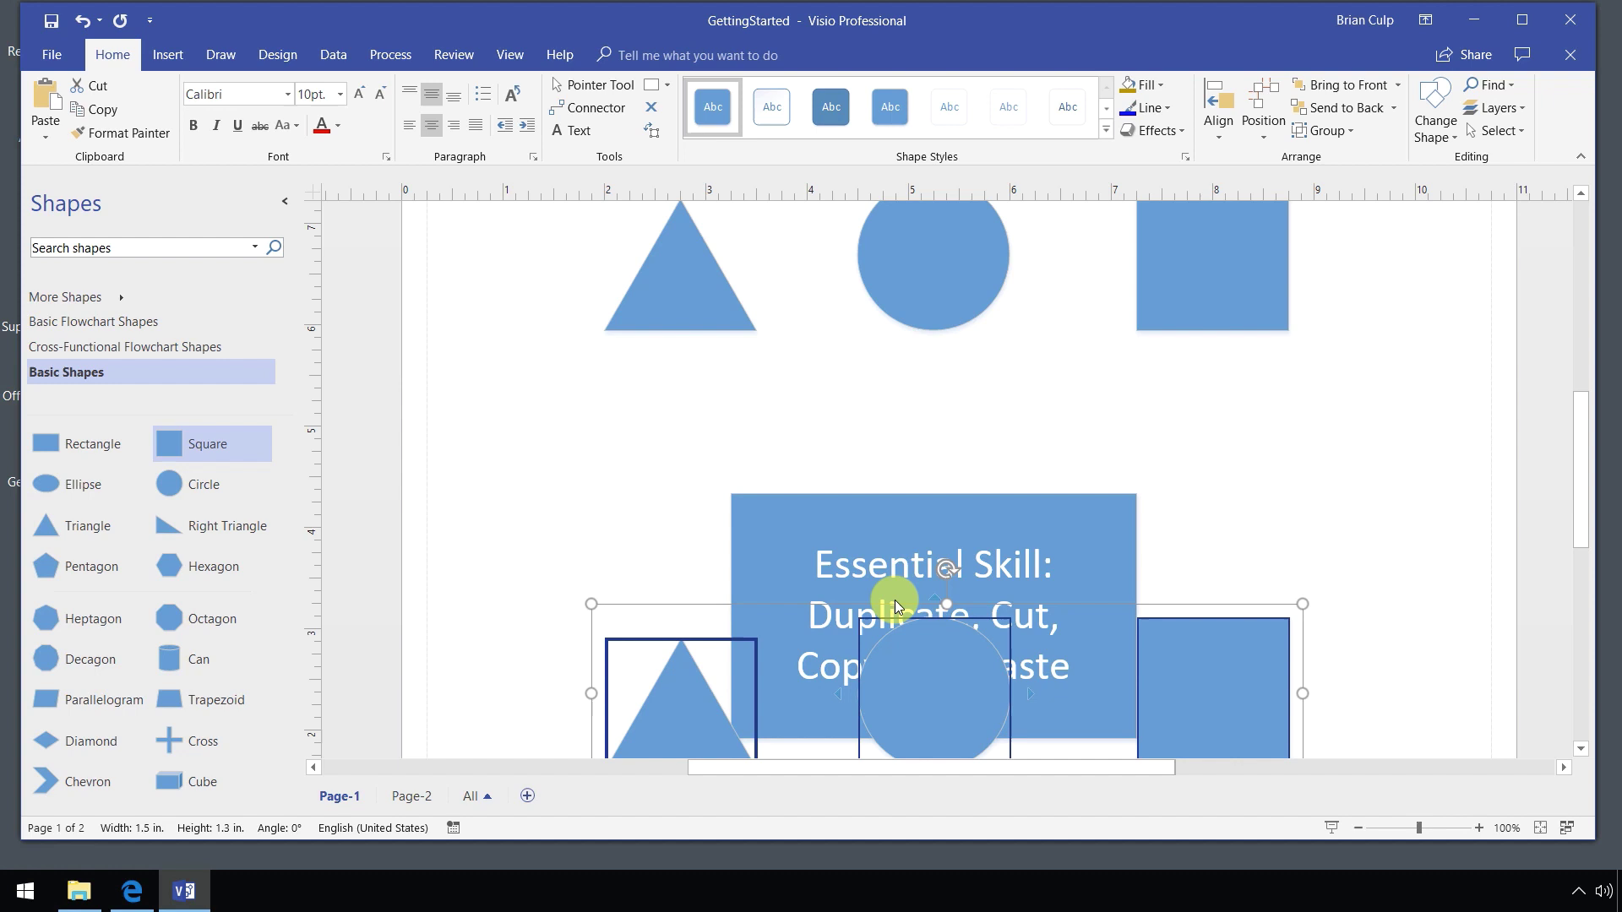
scroll(894, 599, "down", 2)
scroll(895, 600, "down", 1)
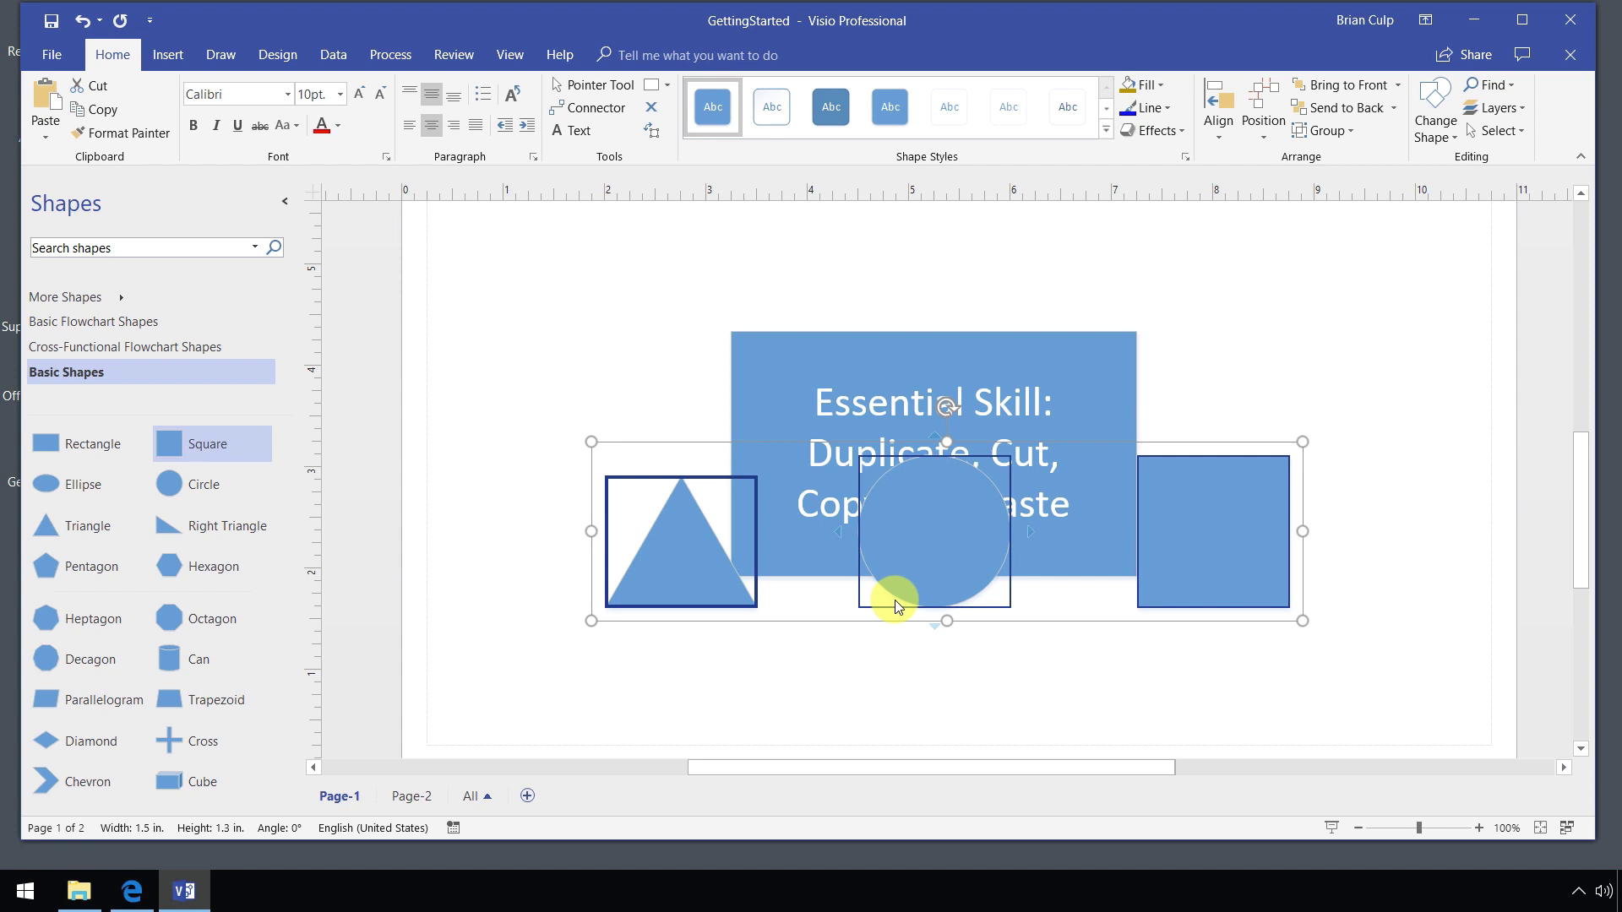
- Insert a new Page-3 and paste the three shapes at their Page-1 positions
left_click(527, 798)
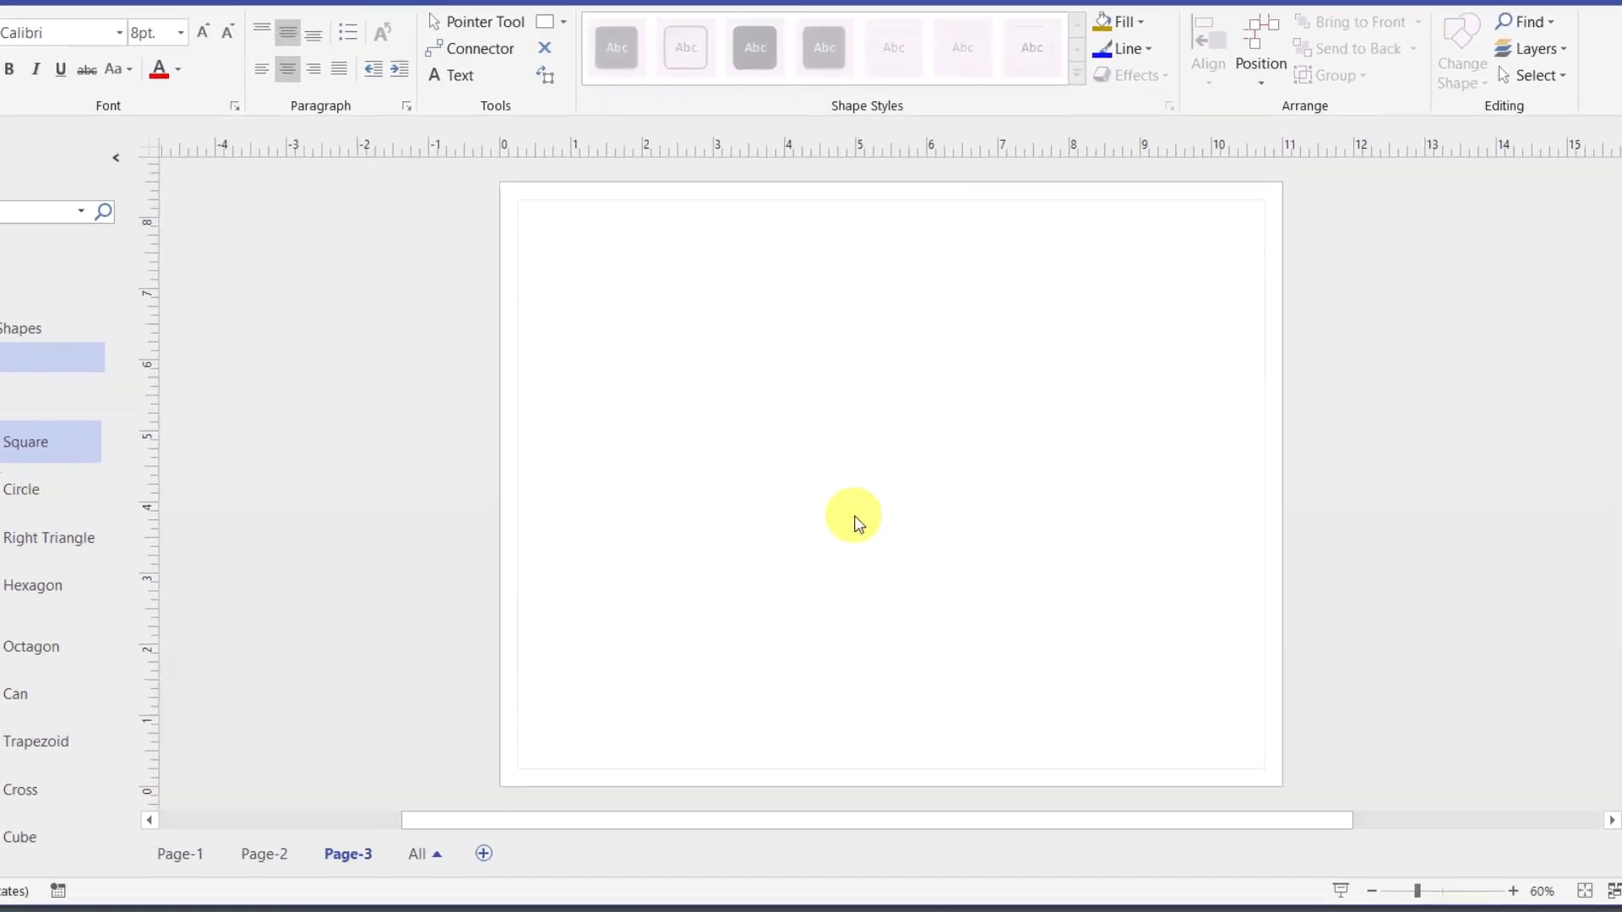
key("ctrl+v")
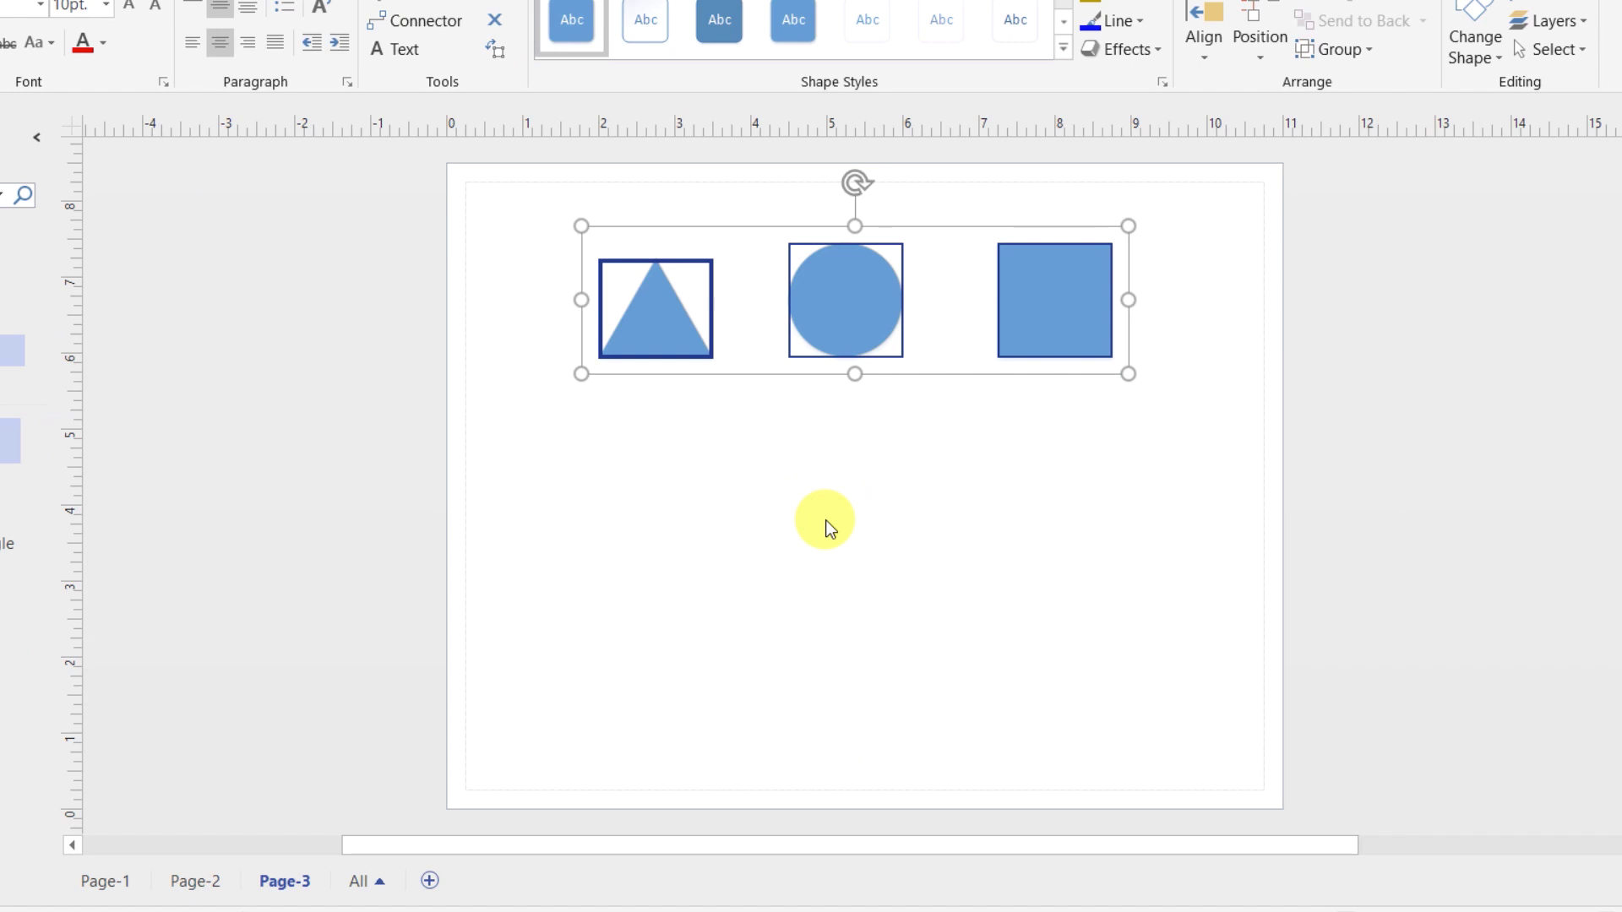
left_click(104, 882)
scroll(744, 524, "up", 4)
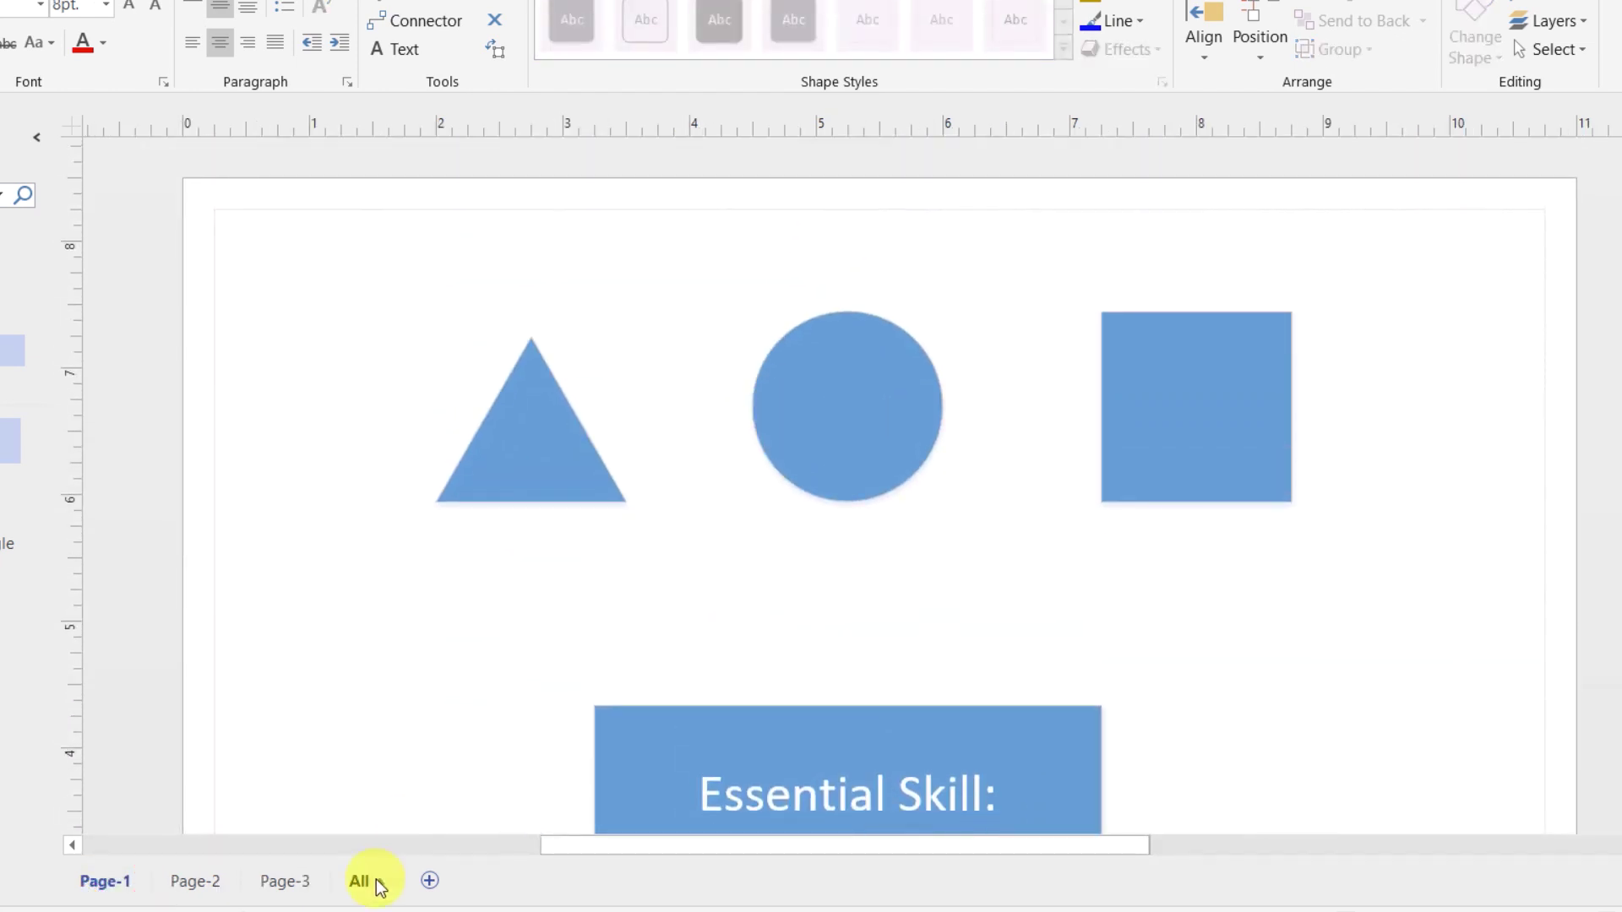
left_click(295, 883)
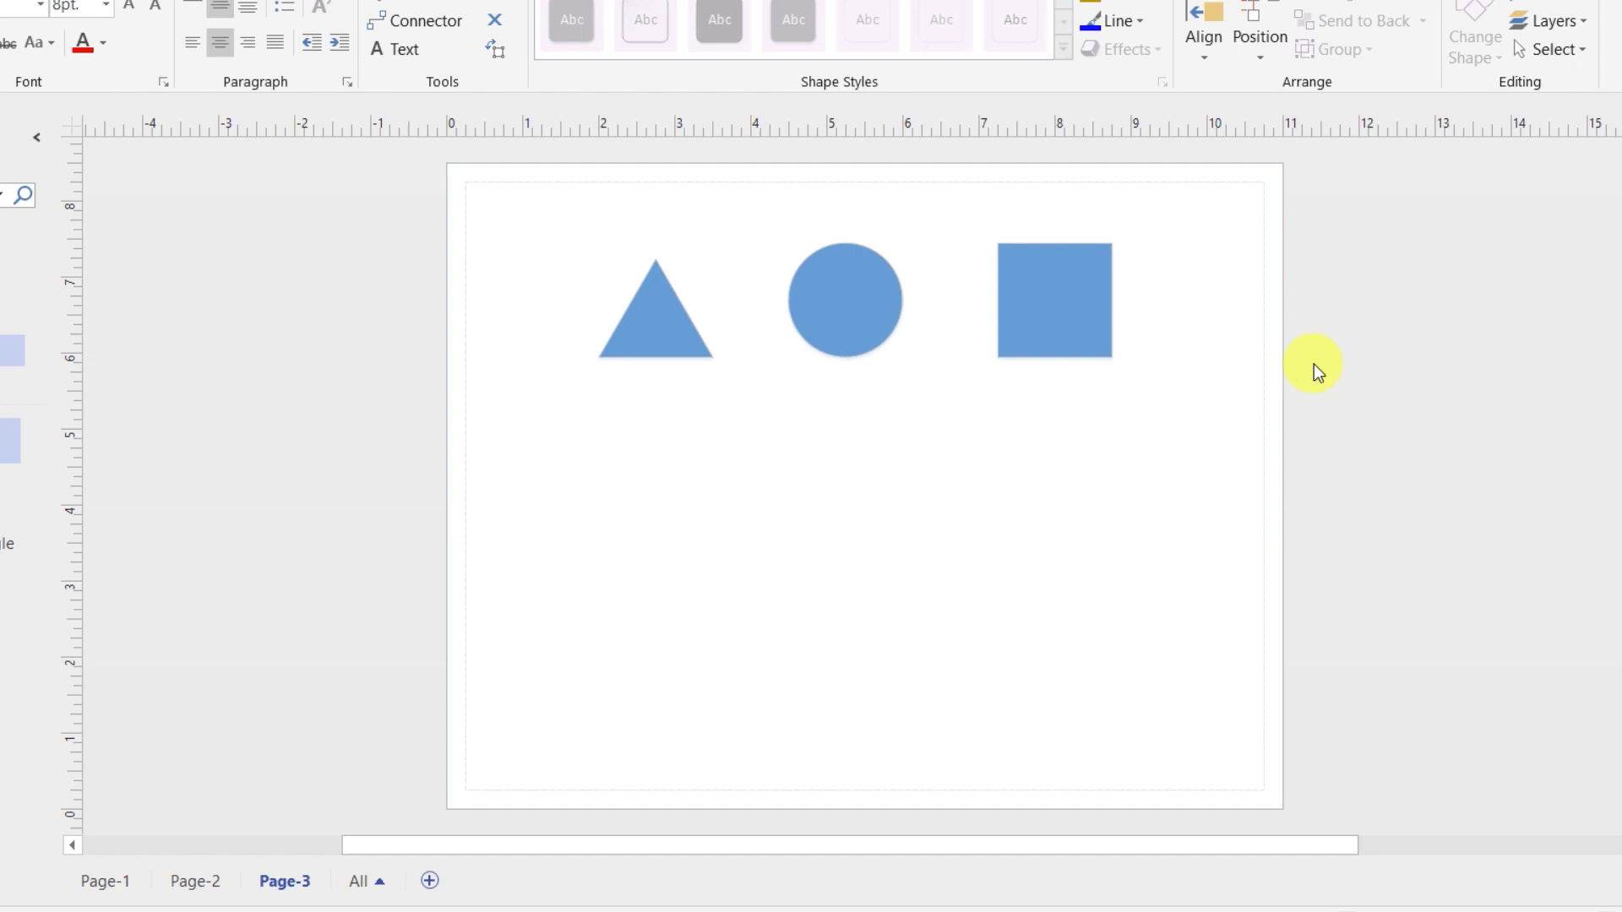
- Paste a second row of triangle, circle and square at Page-3's lower left
right_click(500, 747)
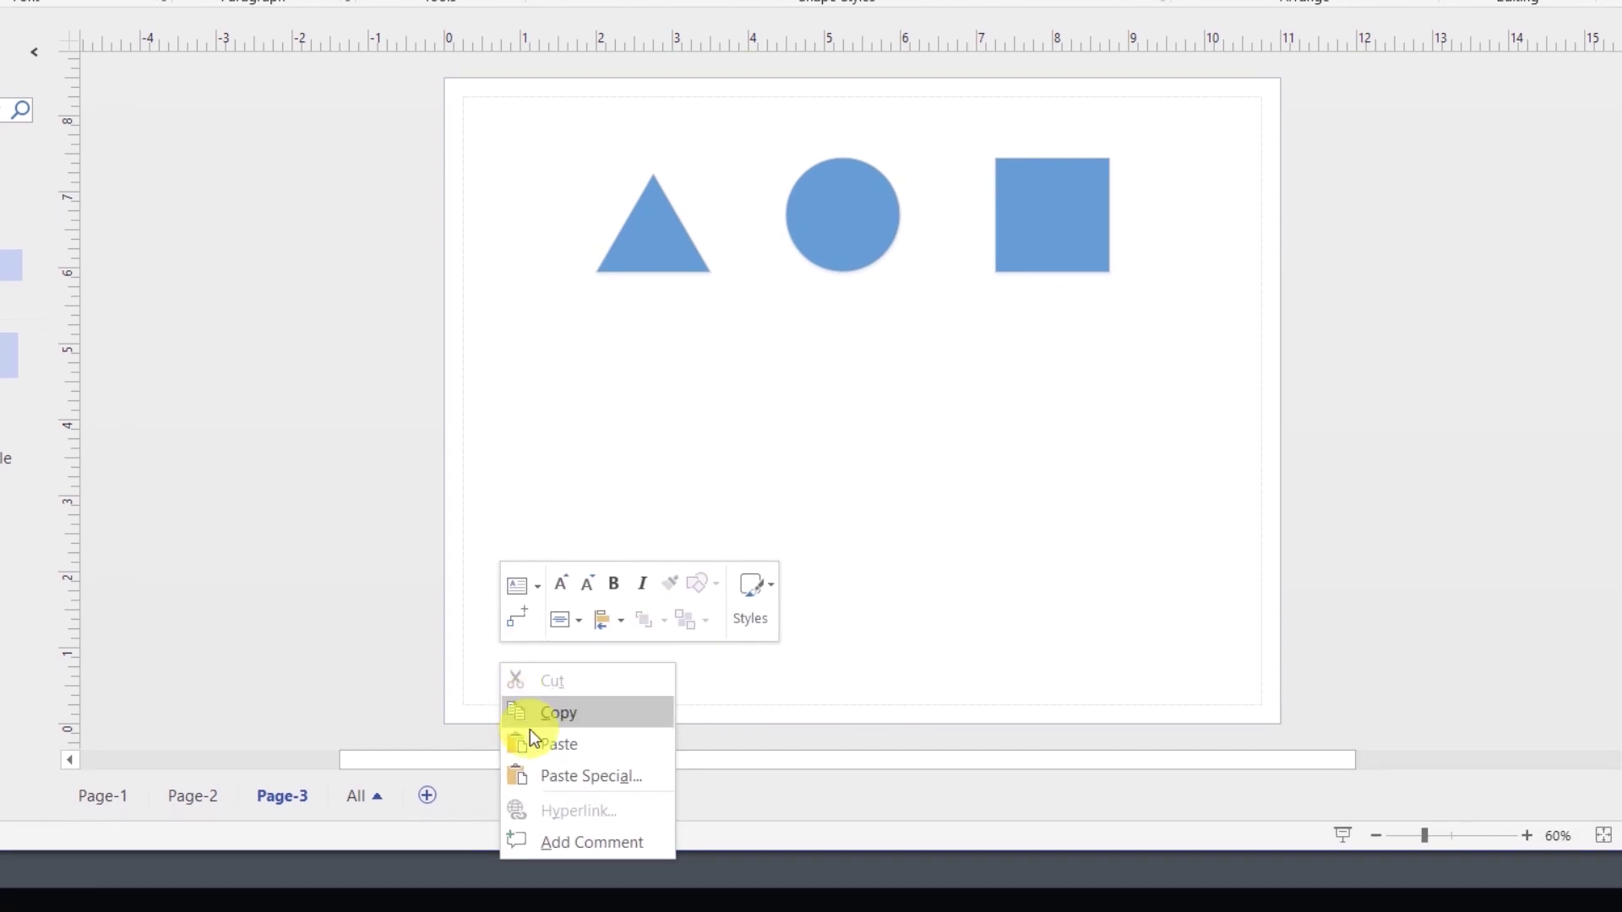
left_click(540, 747)
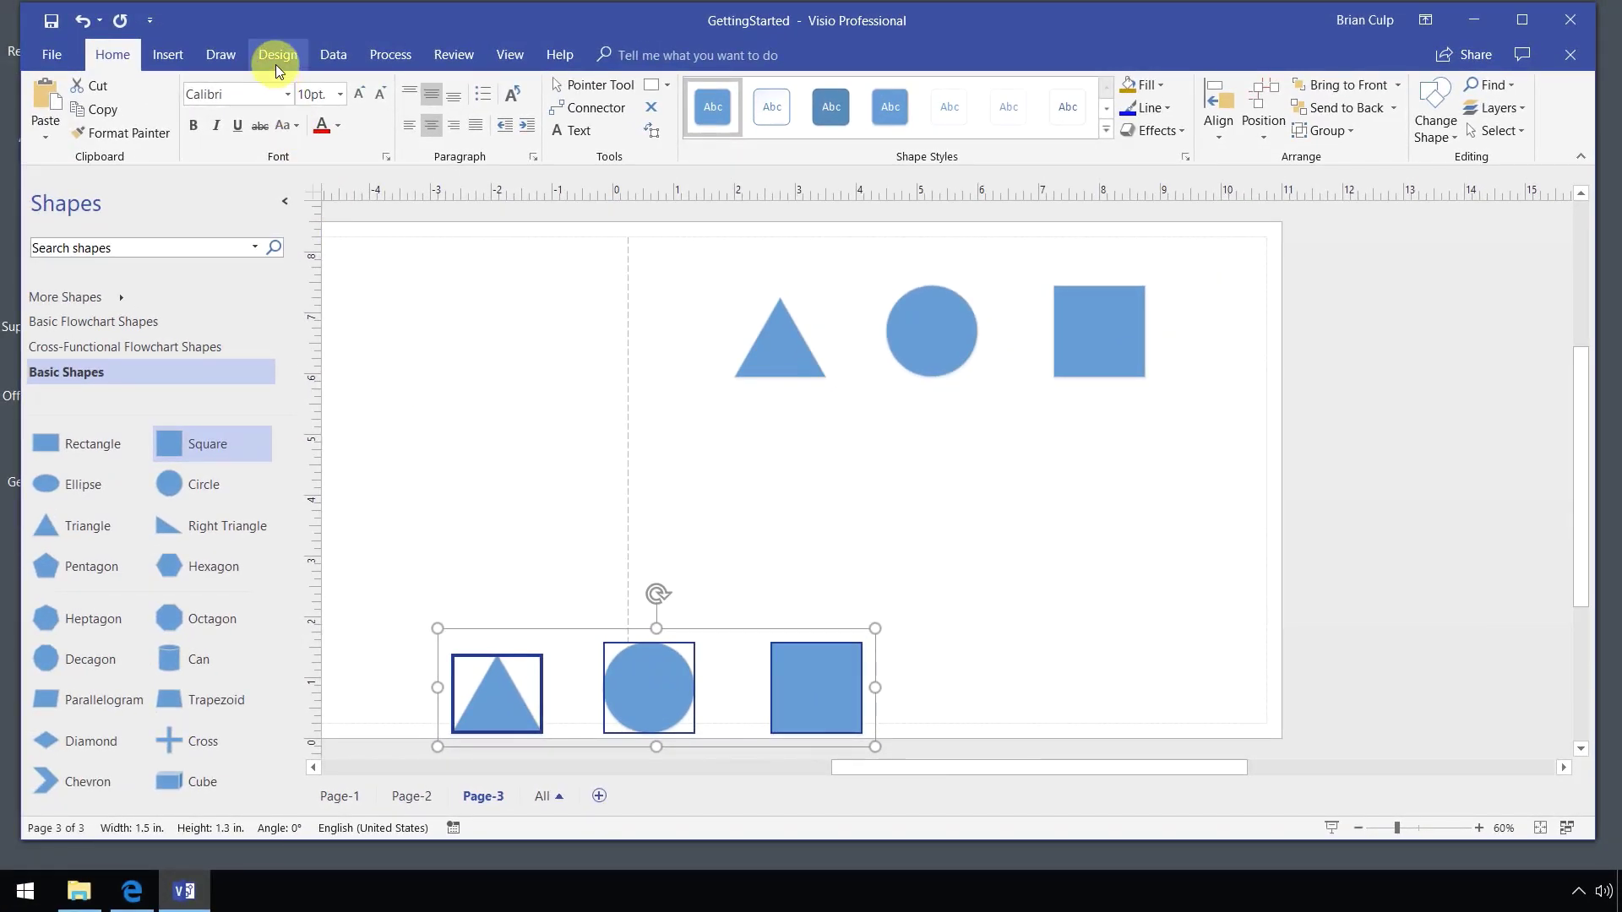
- Undo the paste, turn off Design Auto Size, and re-paste the shapes past the left edge
left_click(276, 59)
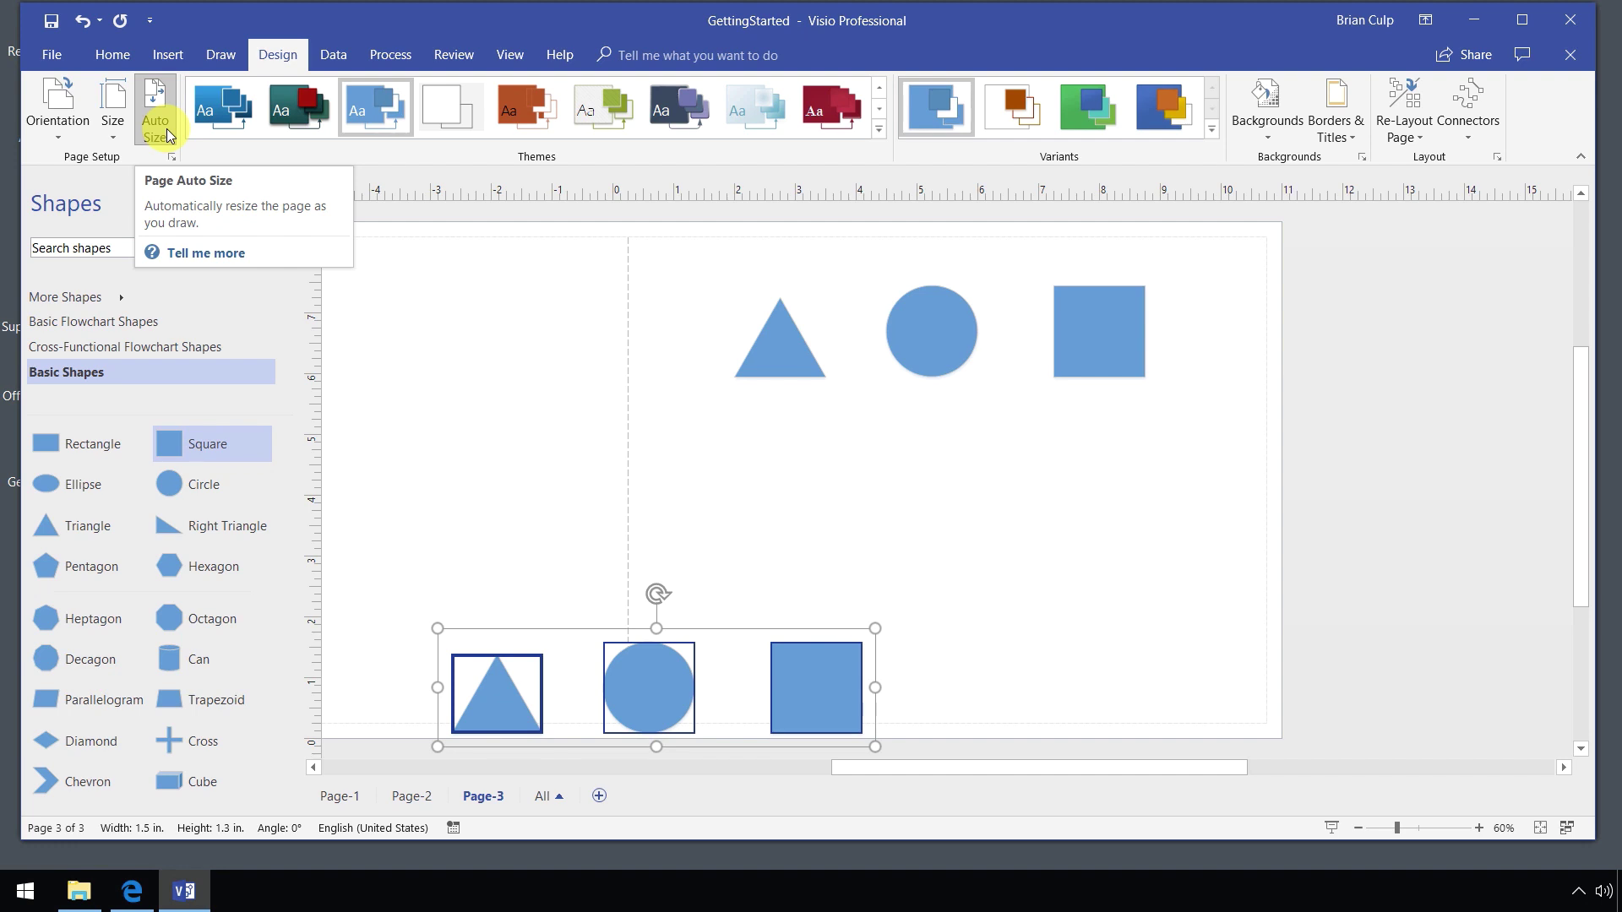
left_click(168, 135)
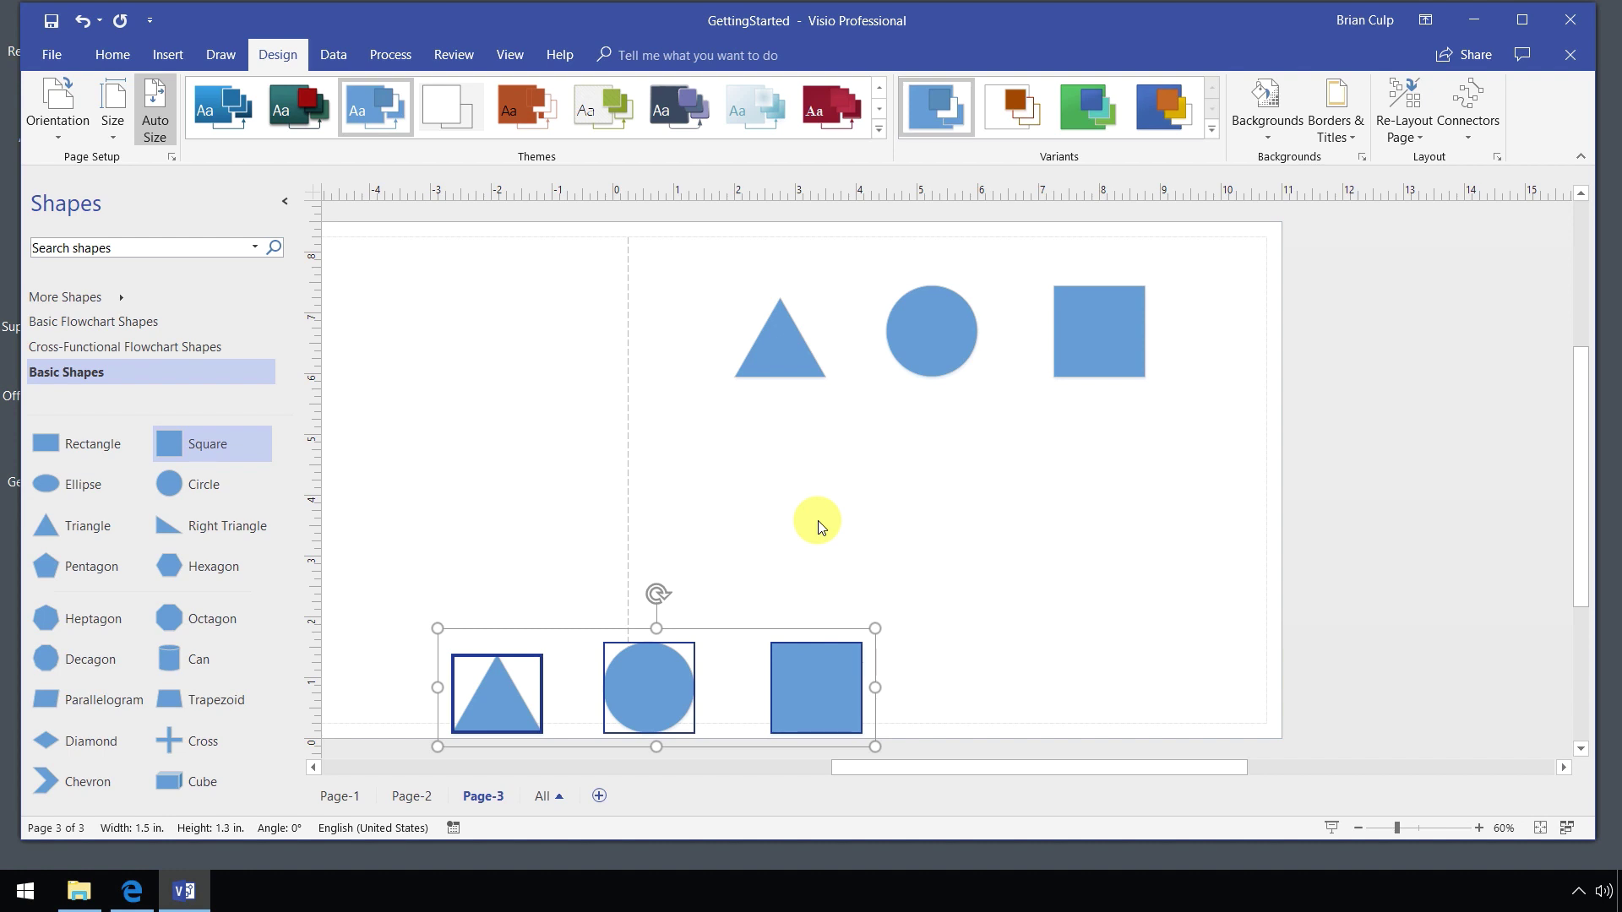
key("ctrl+z")
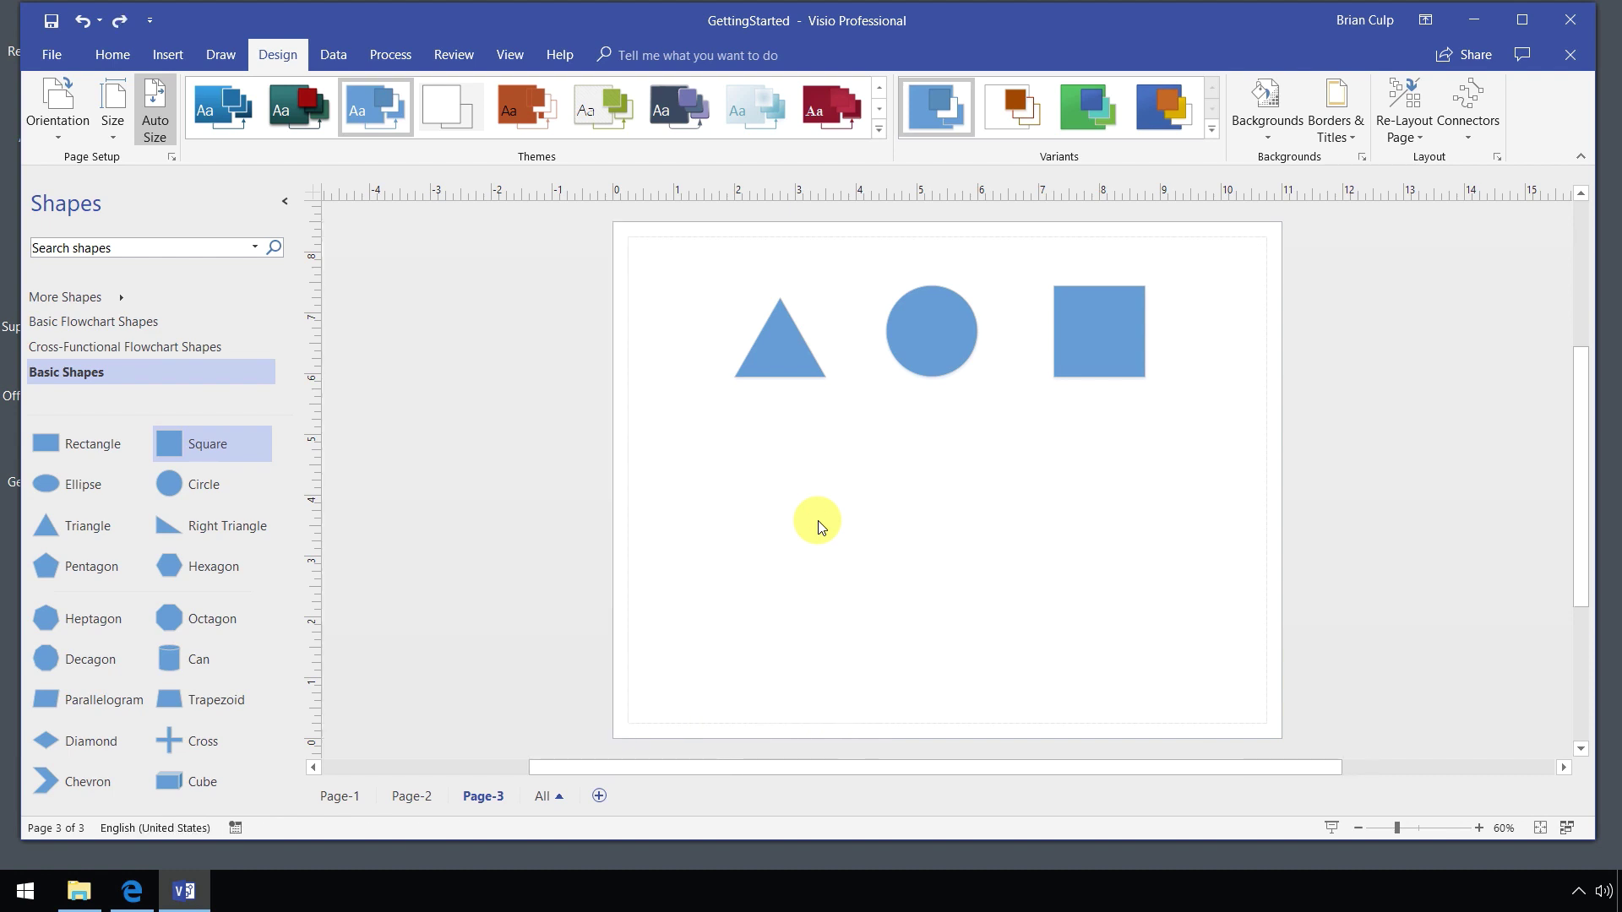
left_click(161, 134)
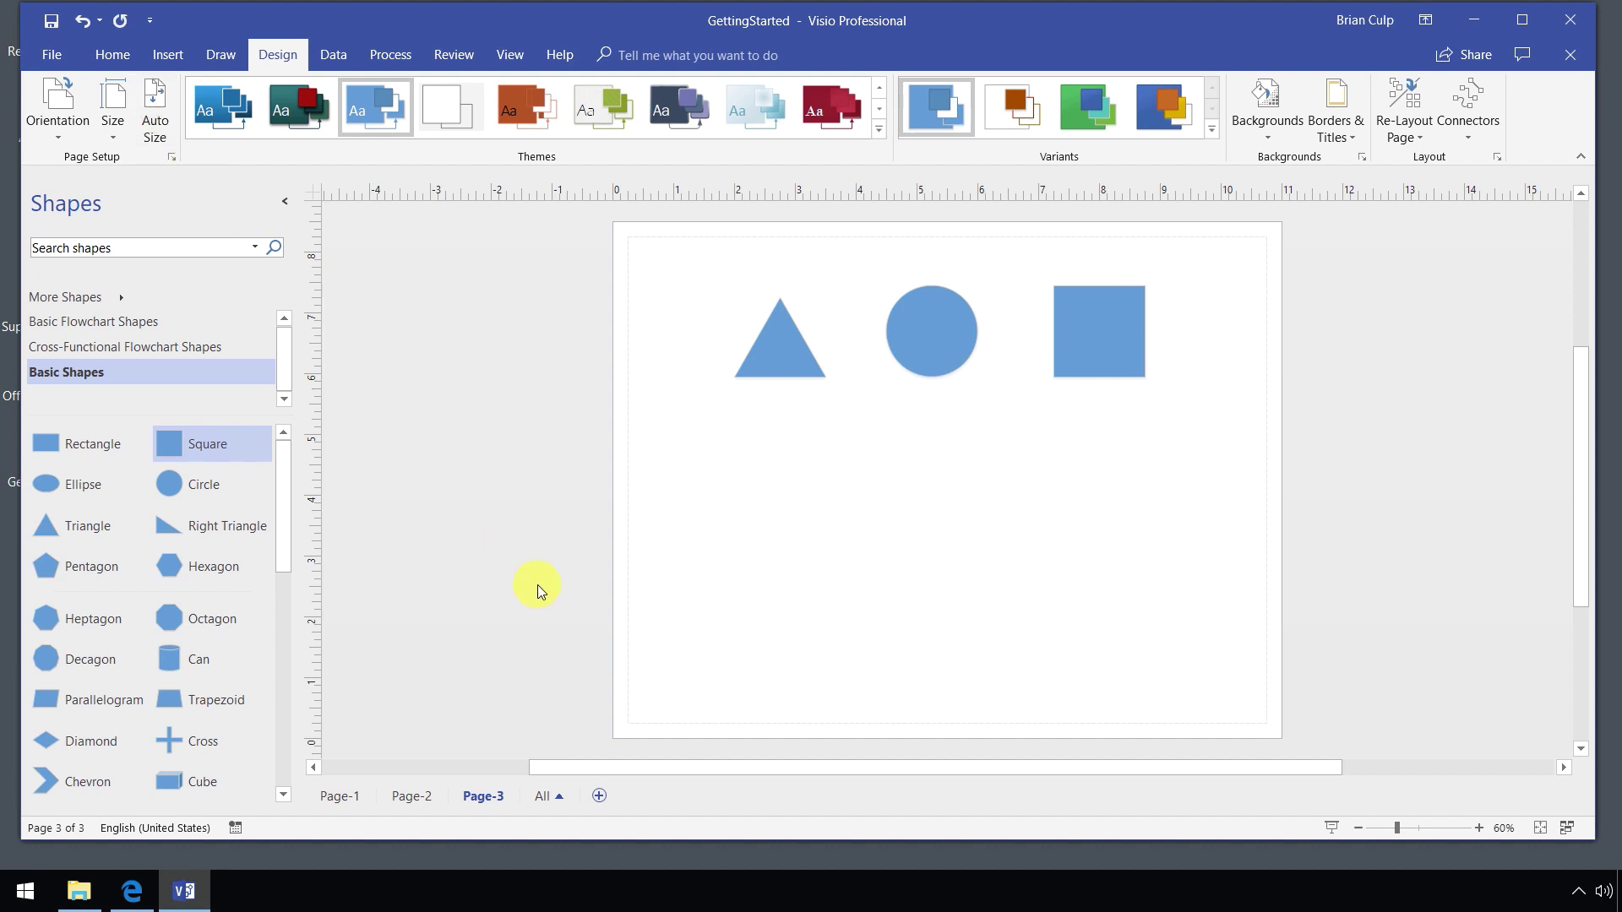
right_click(668, 625)
left_click(686, 694)
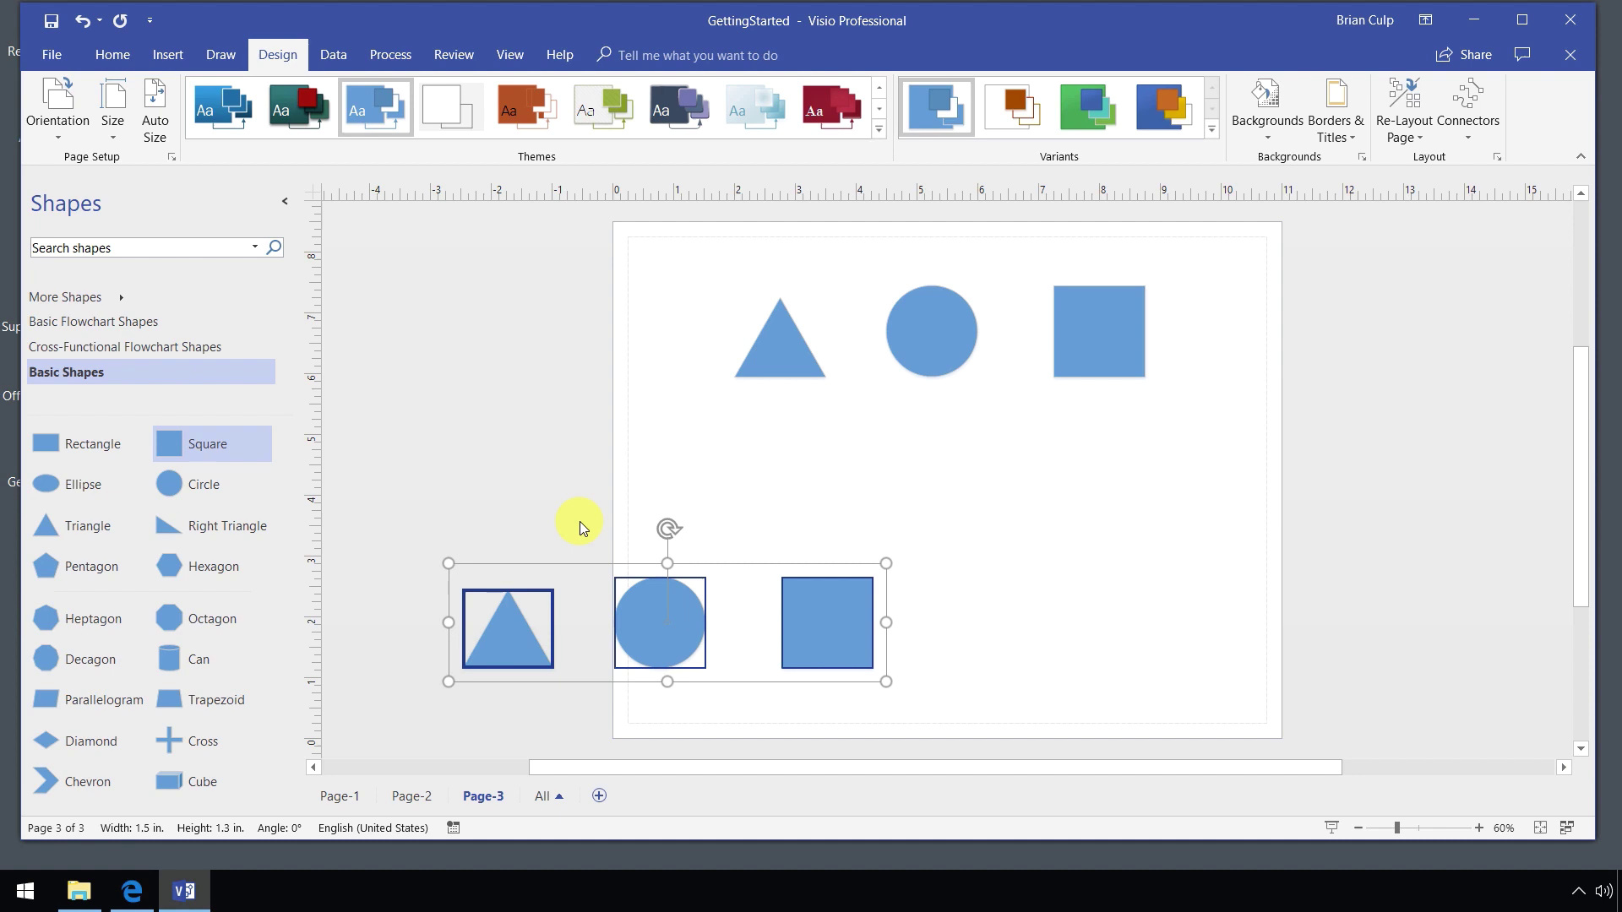
- Select the top circle and square and Ctrl-drag copies directly below them
left_click_drag(700, 262, 1200, 434)
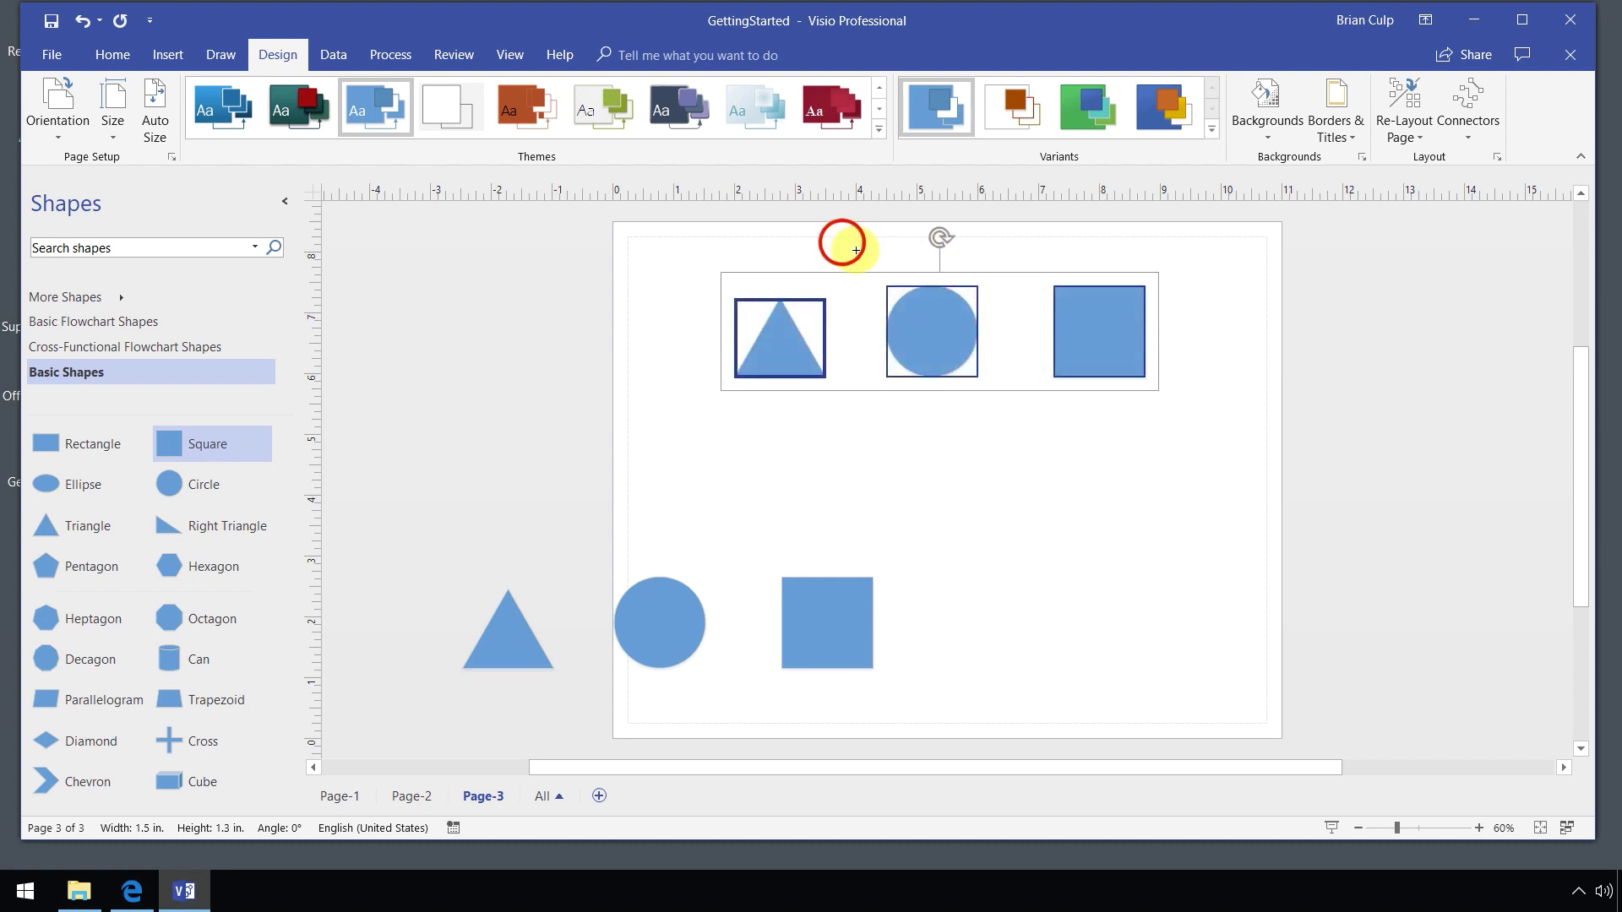
left_click_drag(841, 242, 1233, 419)
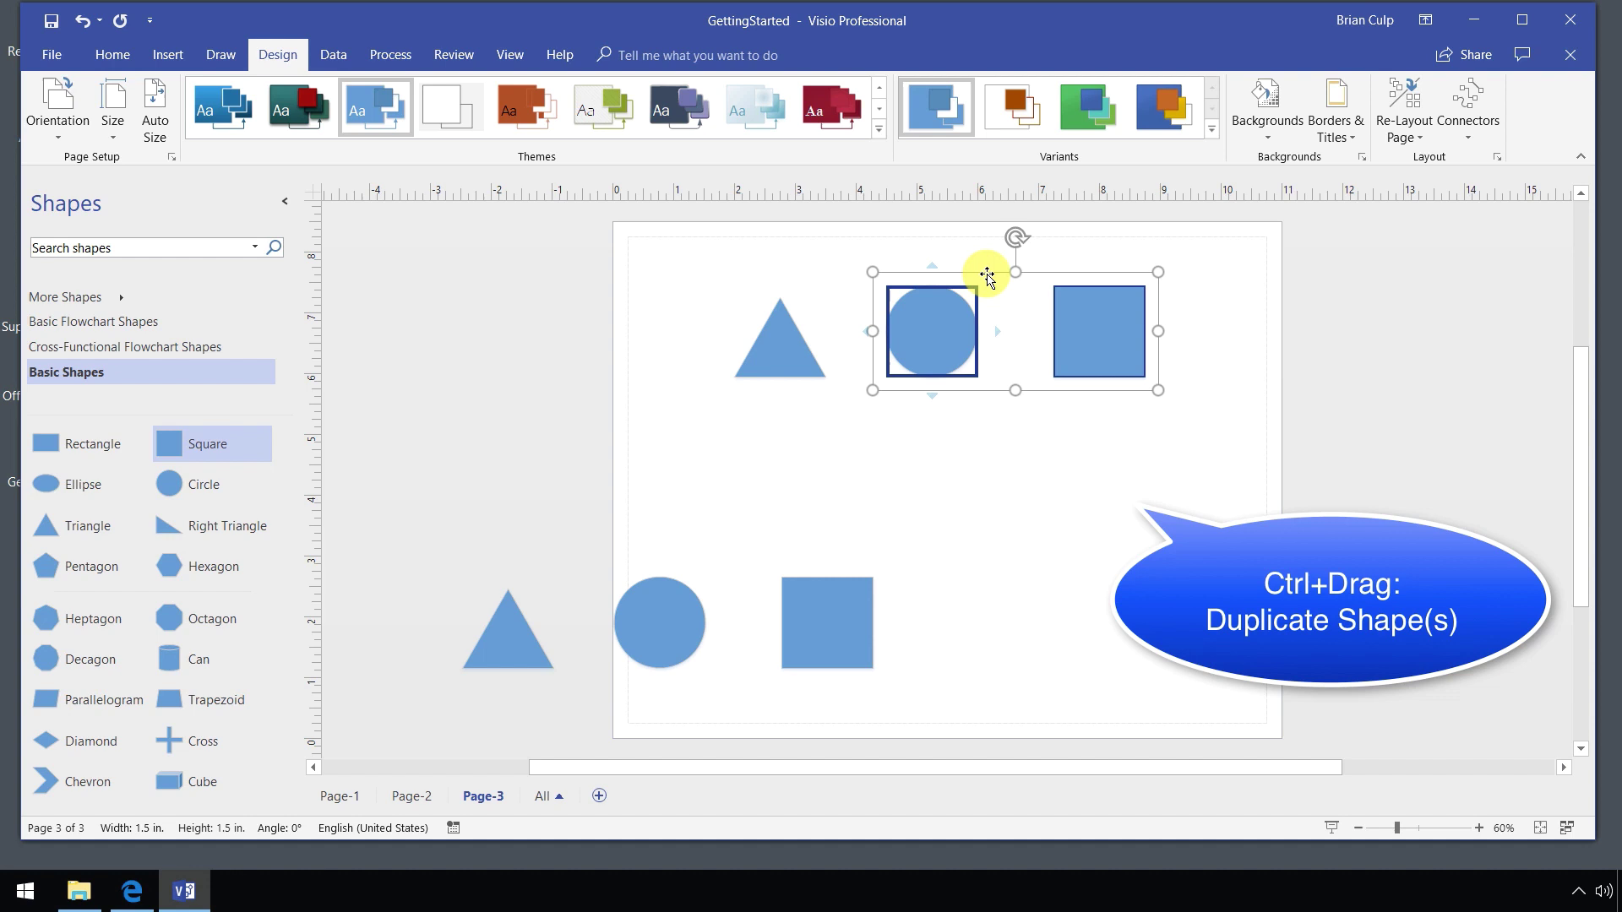
left_click_drag(997, 361, 1016, 495, "ctrl")
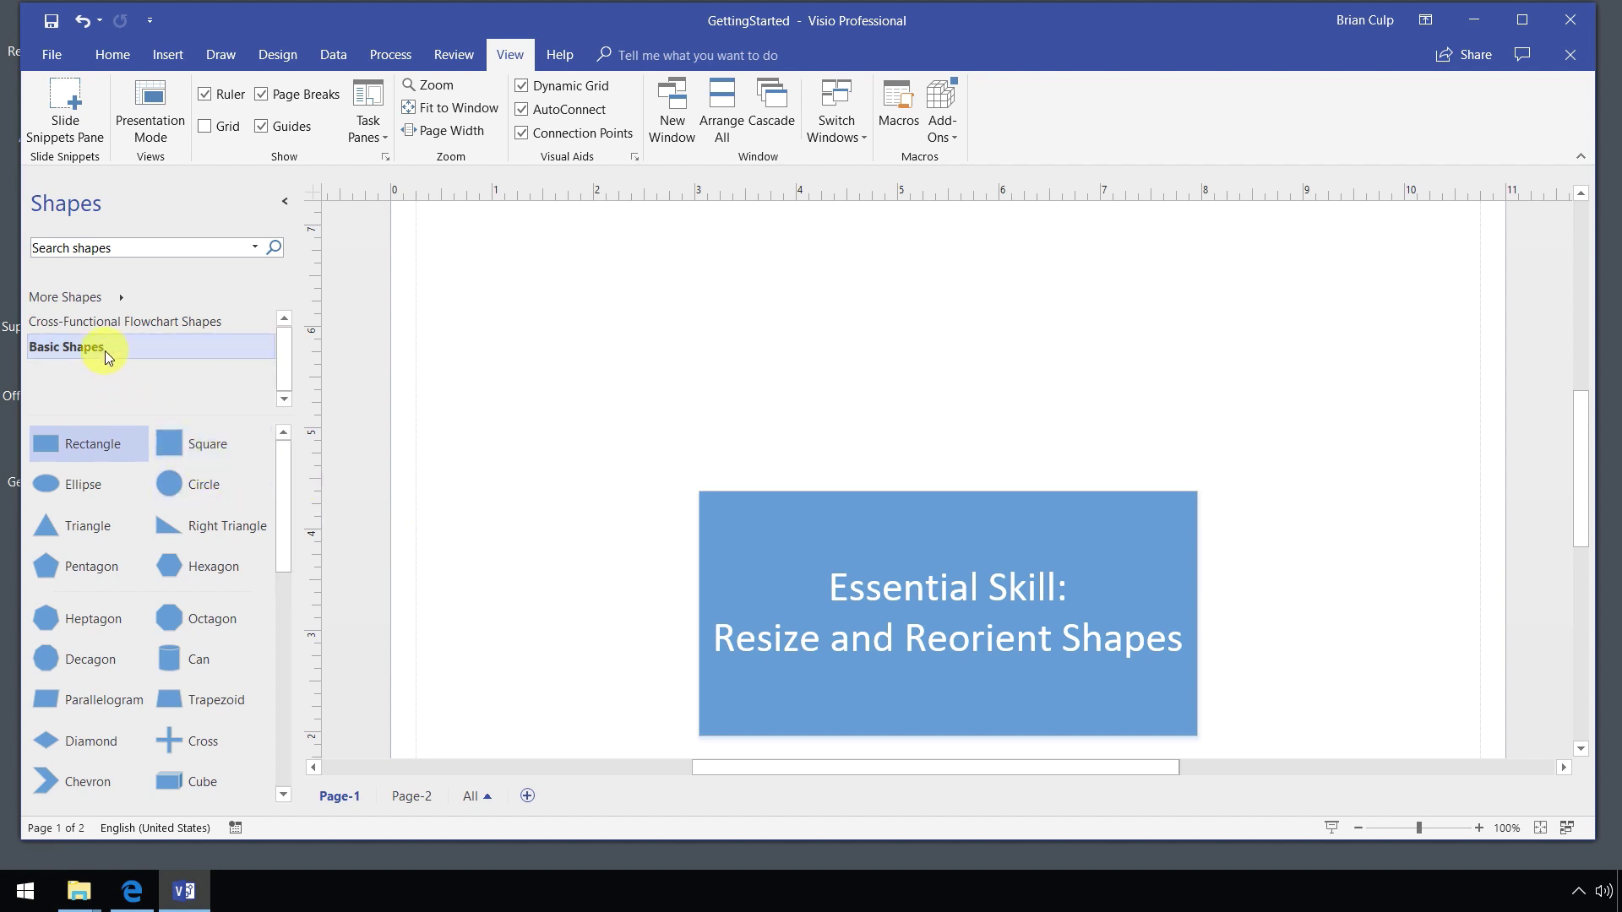
- Place a rectangle above the title box and resize it wider and taller
left_click(103, 445)
left_click_drag(103, 445, 955, 356)
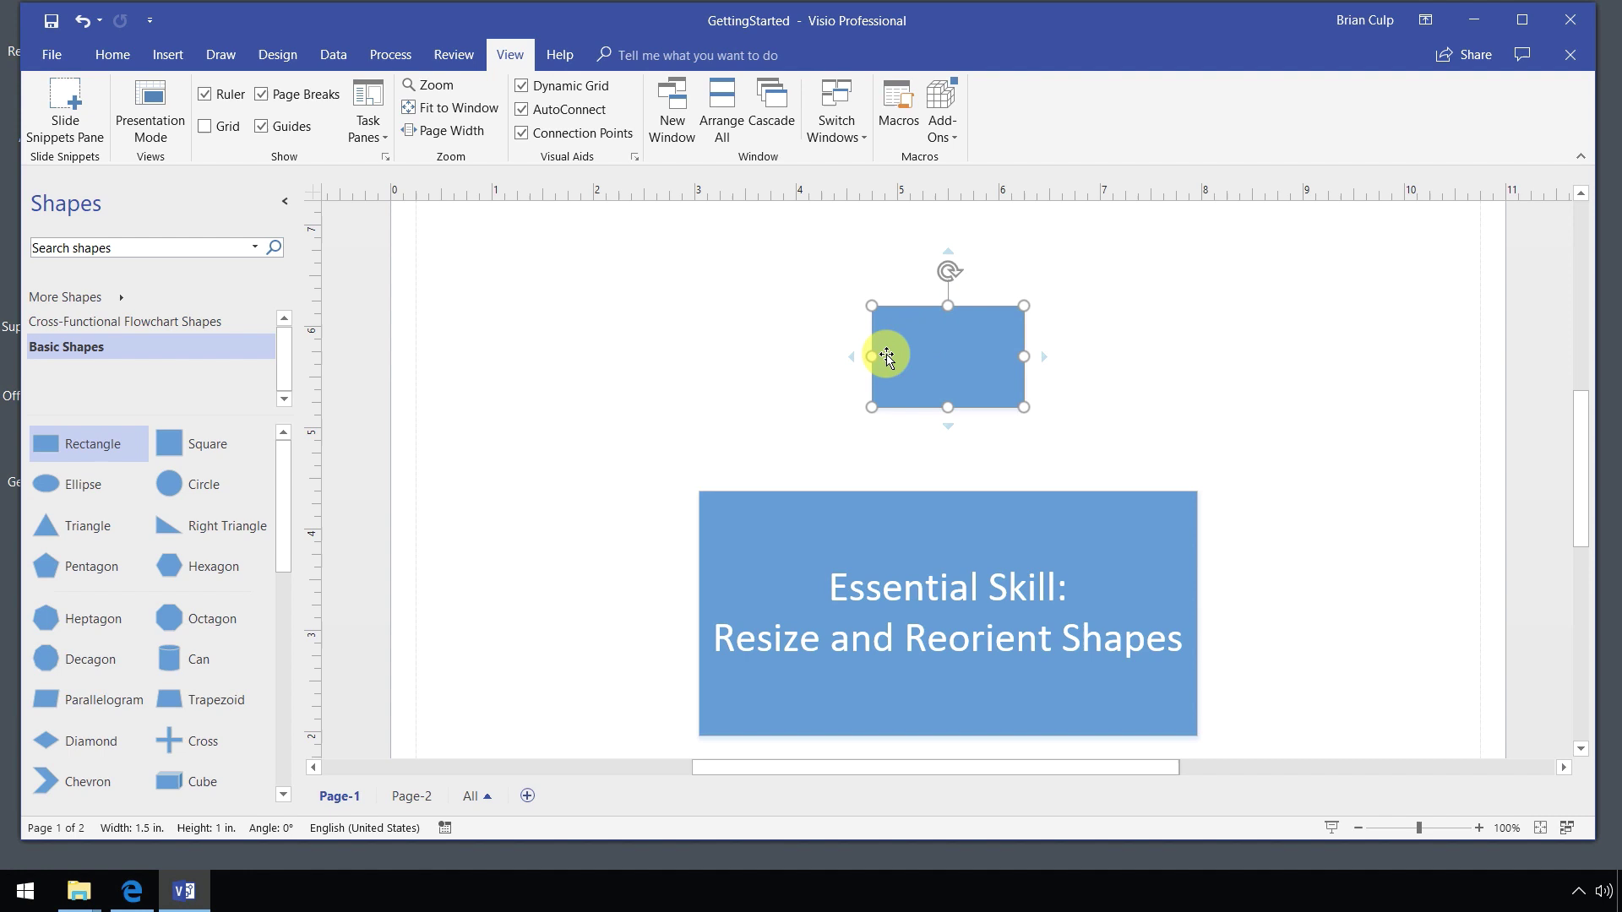
left_click_drag(871, 355, 834, 356)
left_click_drag(1023, 354, 1176, 346)
mouse_move(1004, 305)
left_mouse_down()
mouse_move(1006, 246)
mouse_move(1007, 290)
mouse_move(1005, 276)
left_mouse_up()
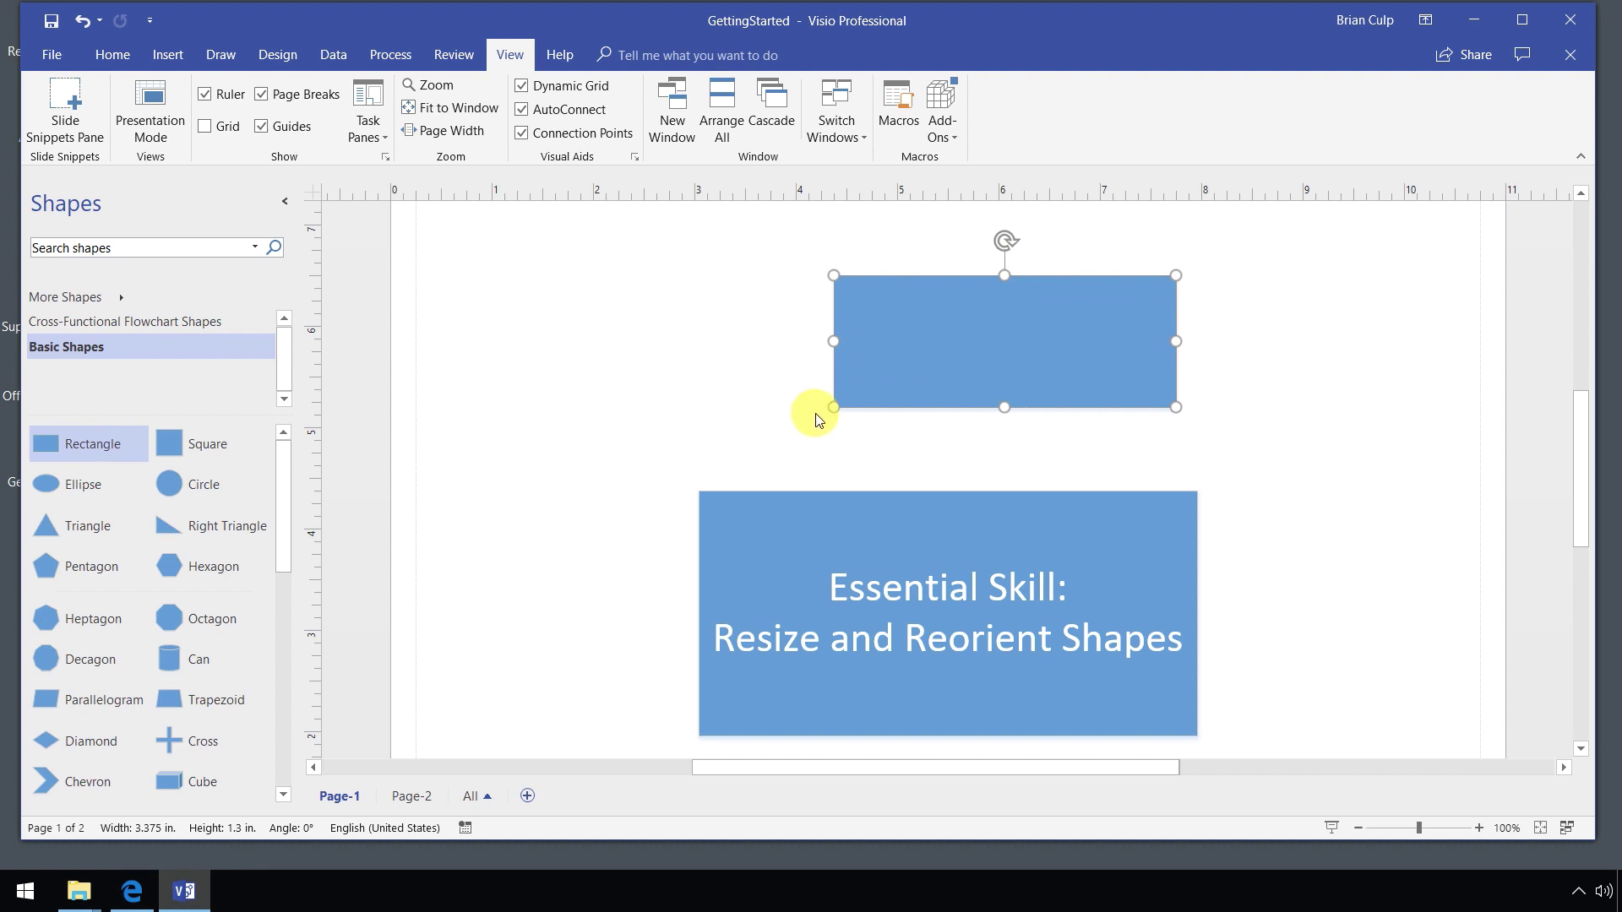
left_click_drag(830, 409, 757, 437)
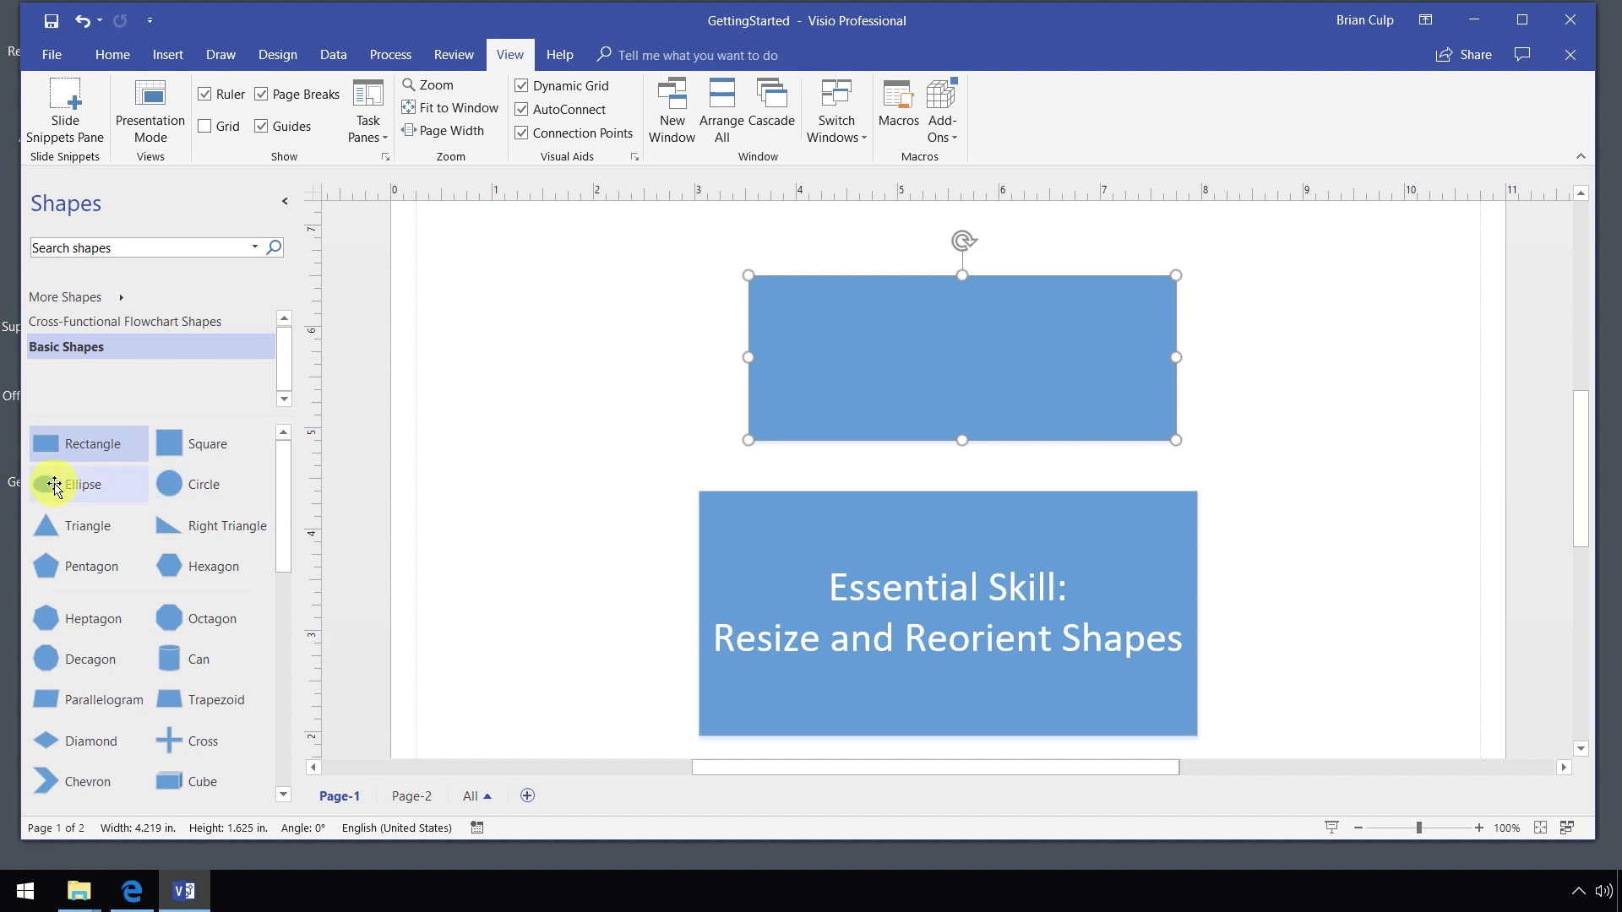
- Add and delete an ellipse and a square, undoing the rectangle, leaving only the title box
left_click_drag(53, 484, 584, 399)
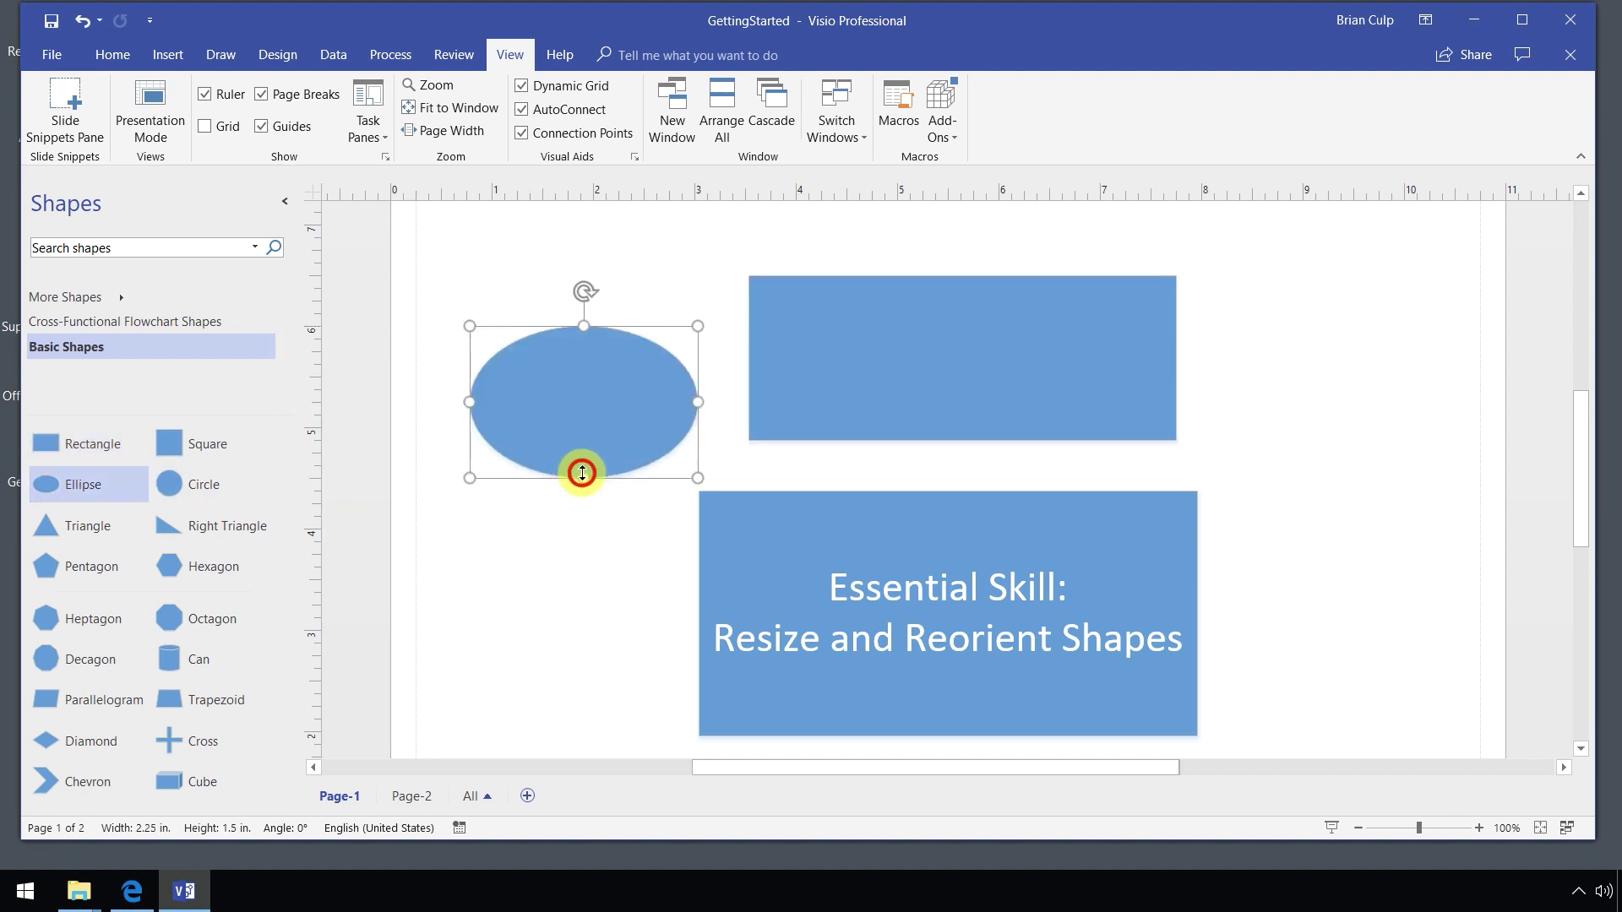
left_click_drag(581, 467, 583, 402)
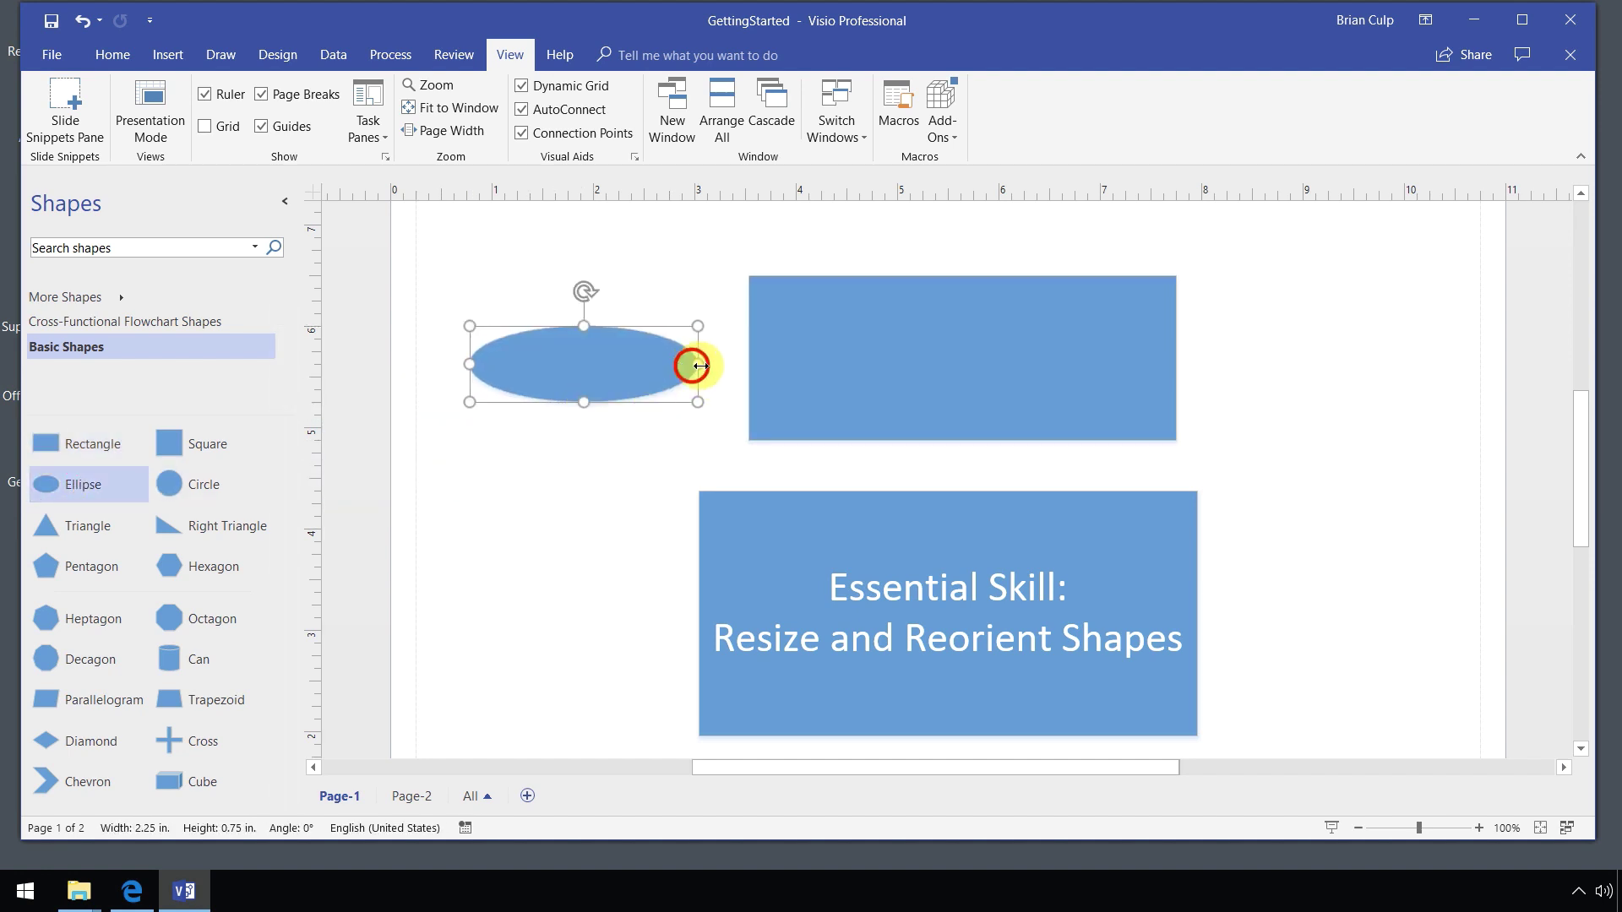
left_click_drag(695, 364, 1005, 364)
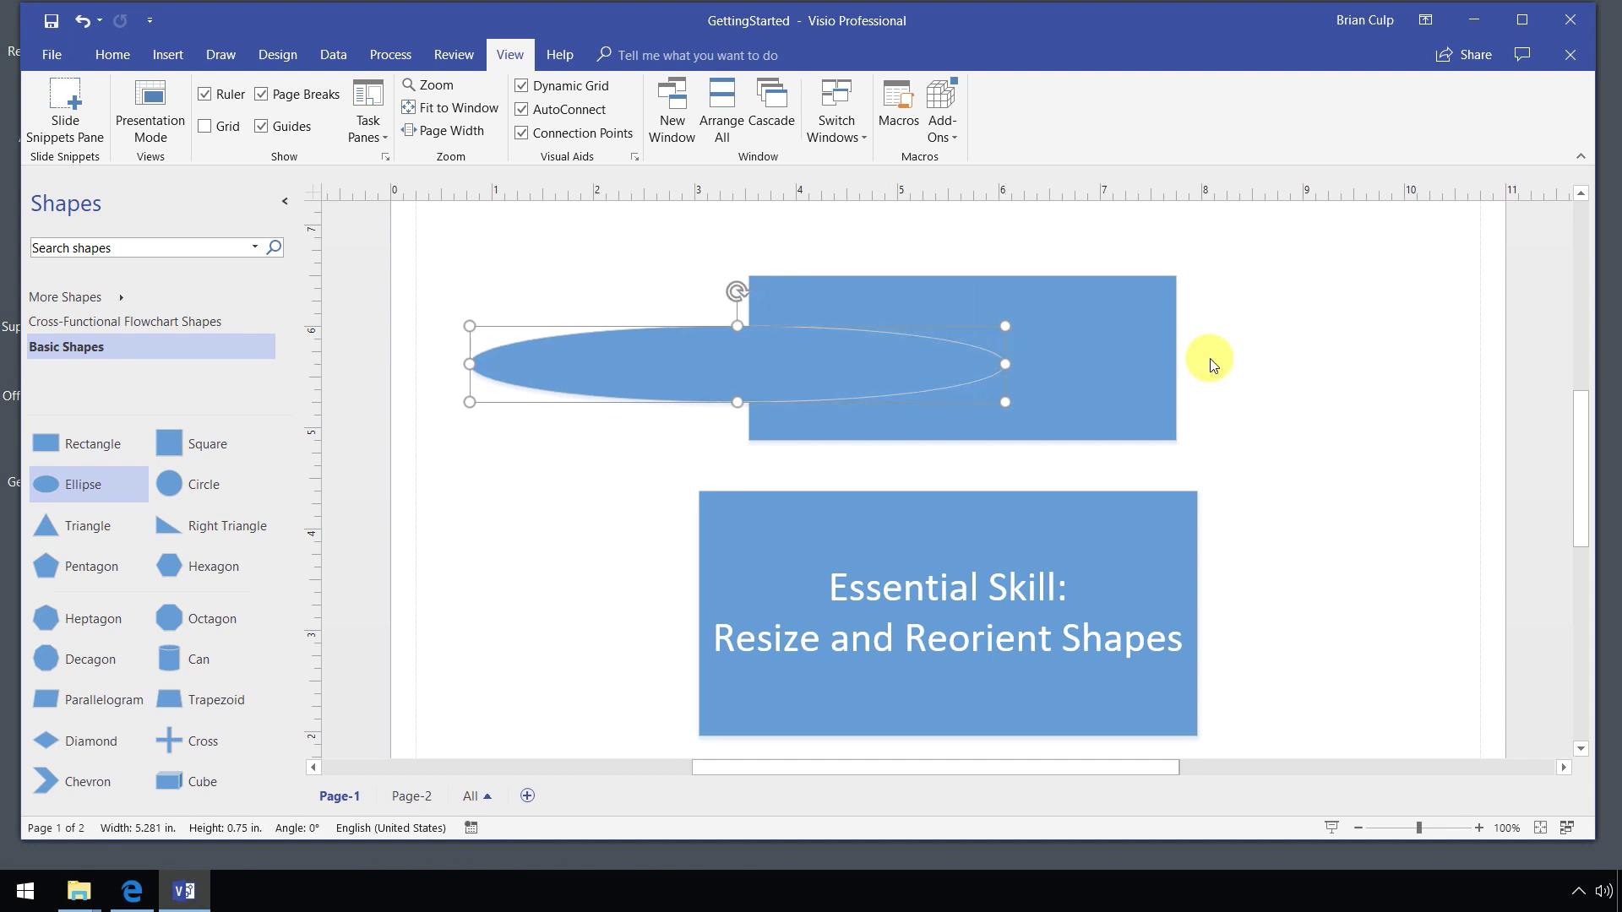
key("Delete")
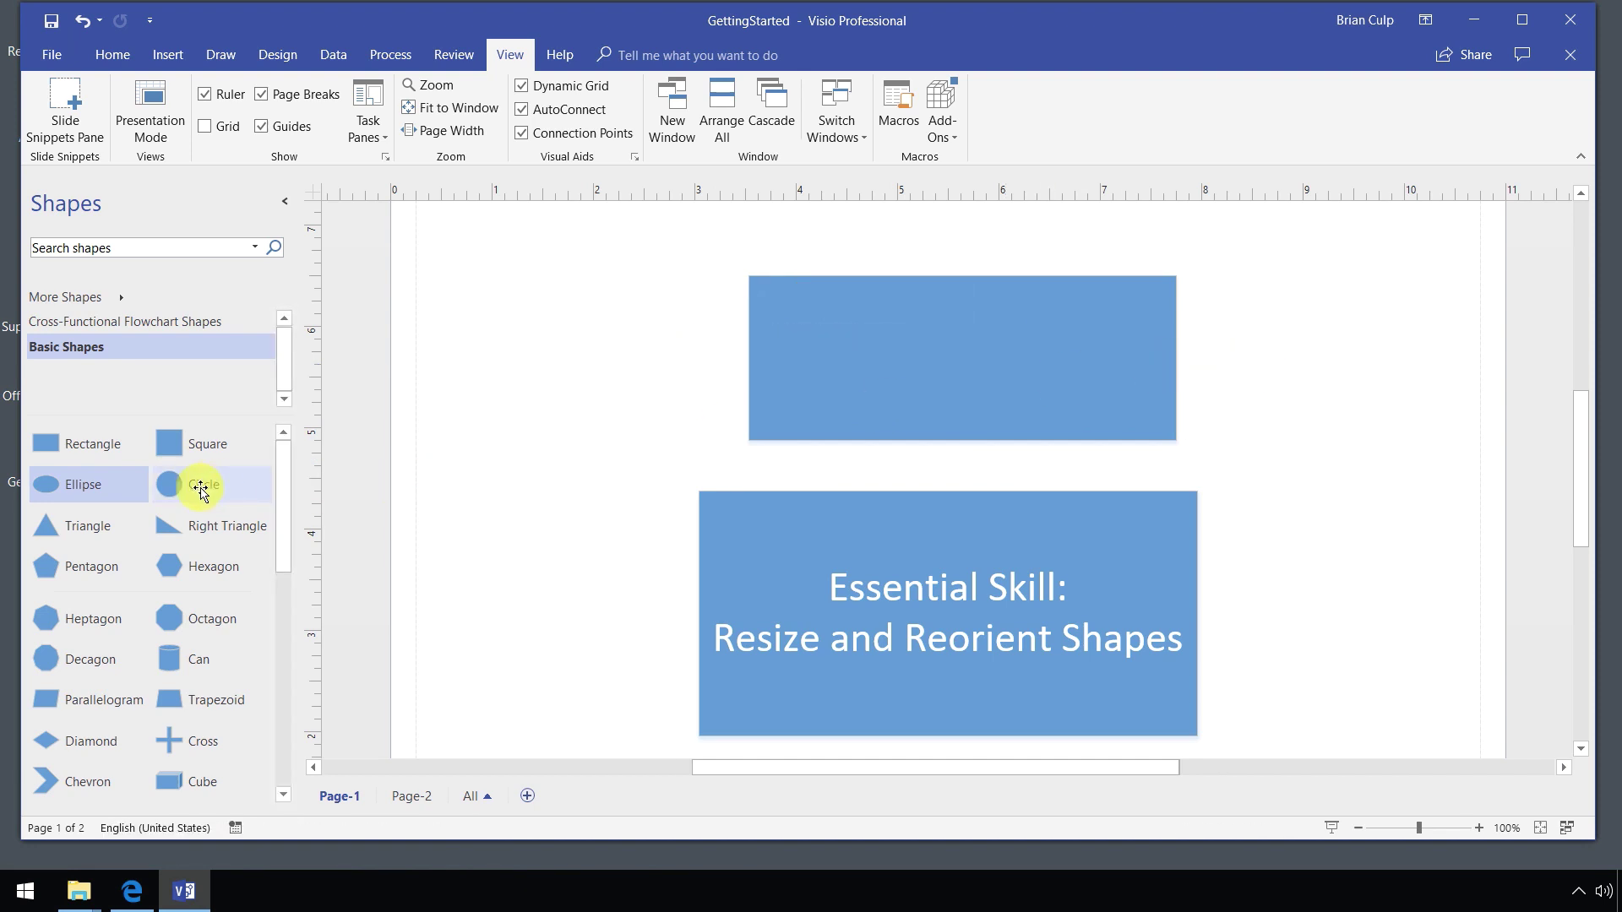
left_click_drag(173, 454, 593, 384)
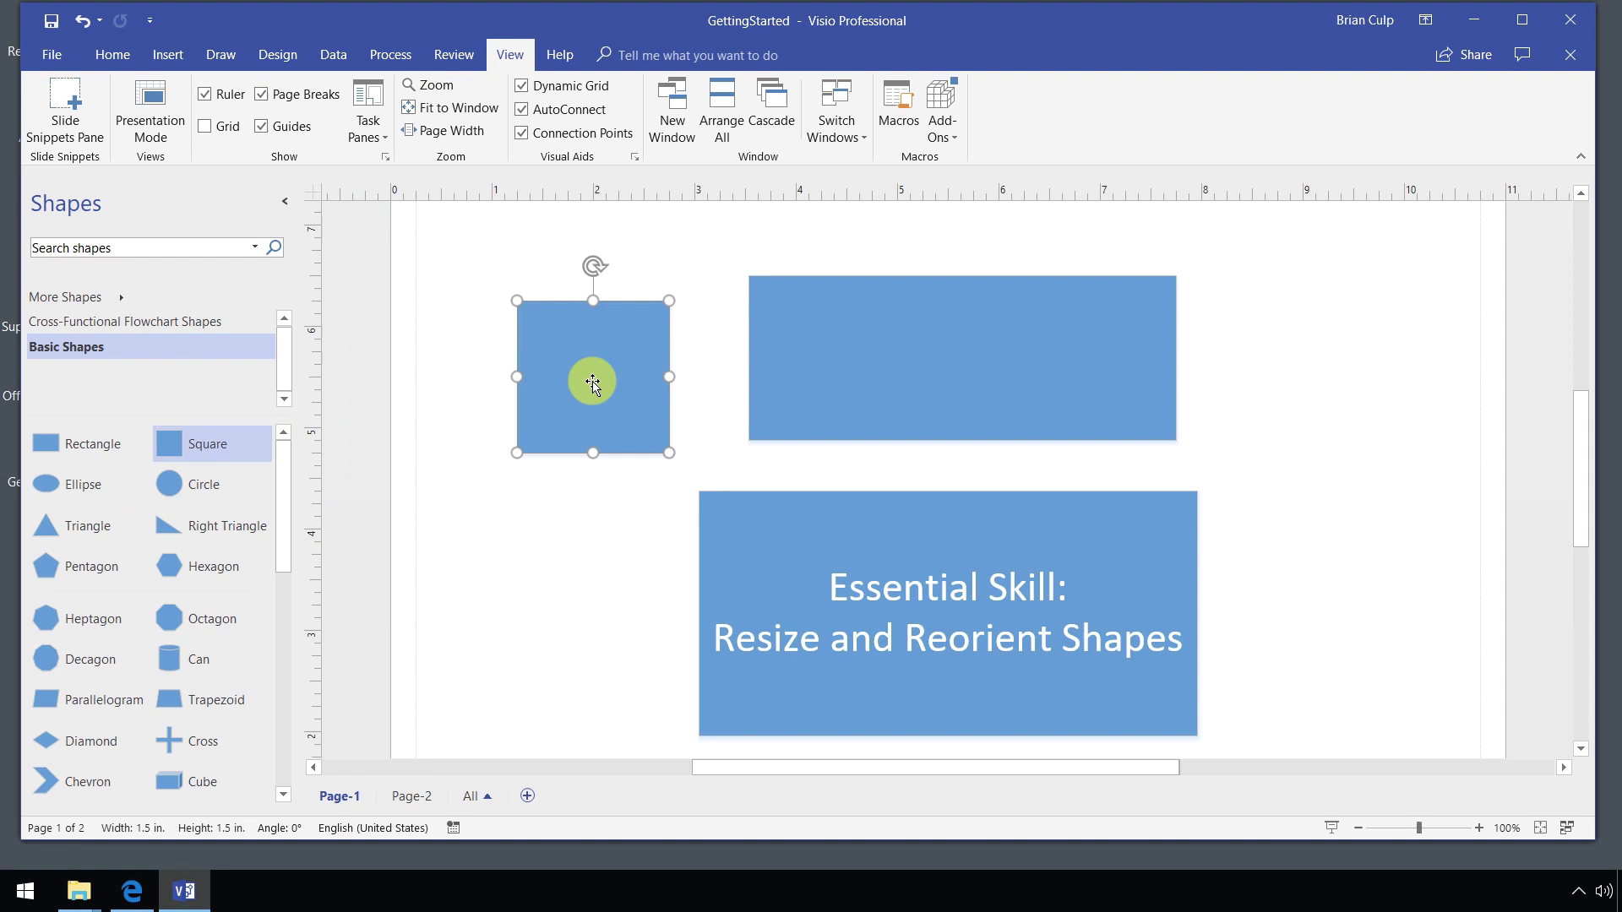
key("ctrl+z")
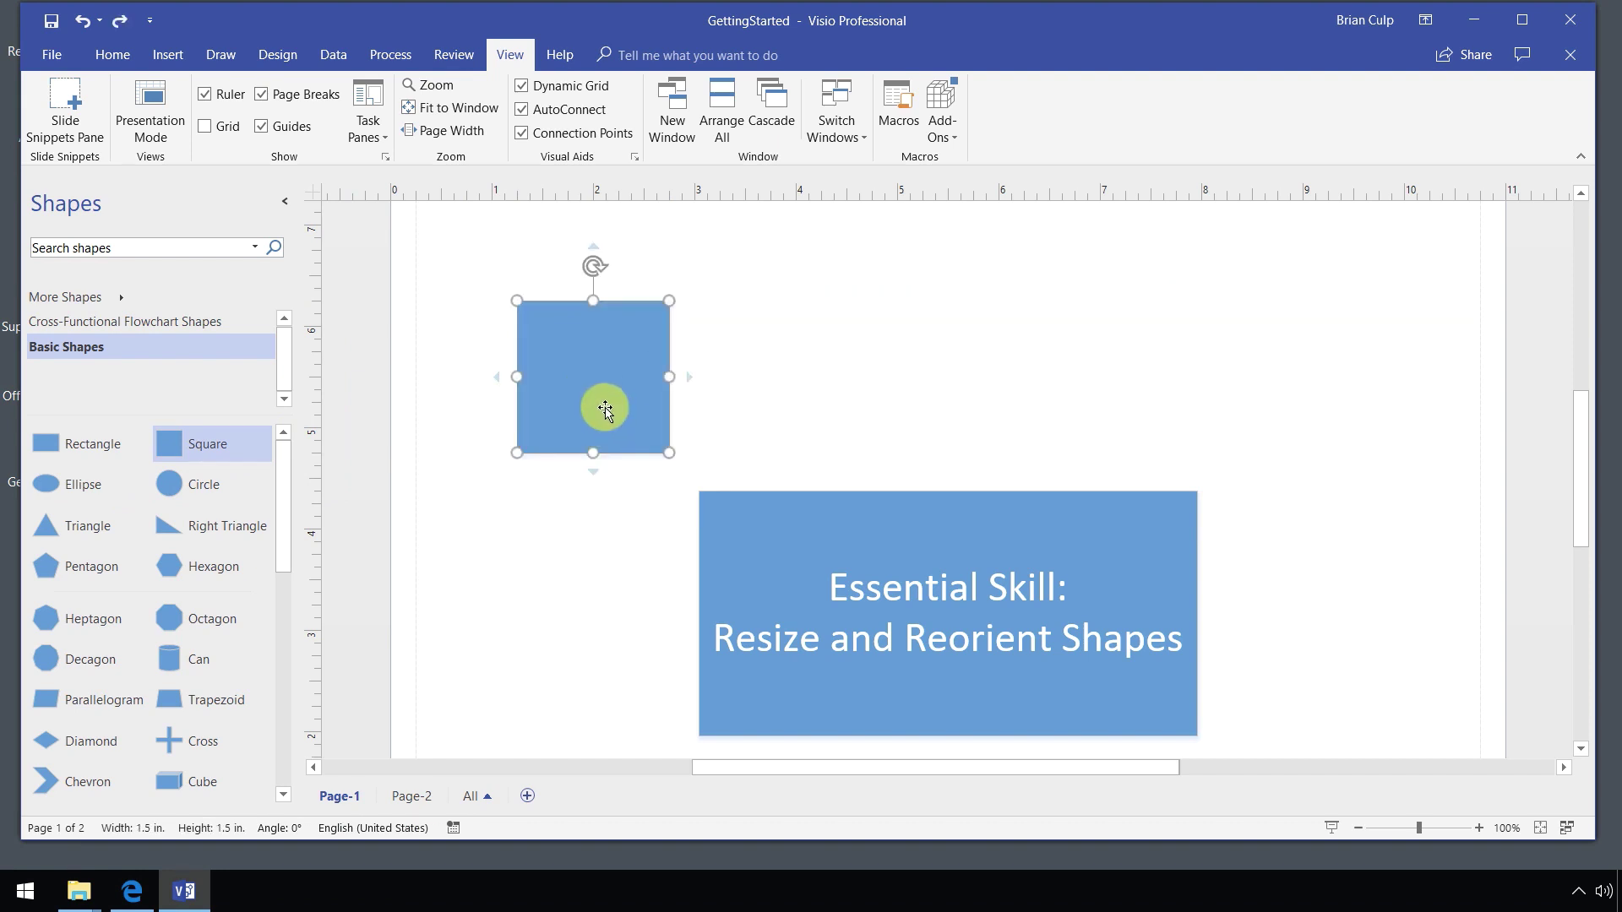
left_click_drag(606, 397, 825, 350)
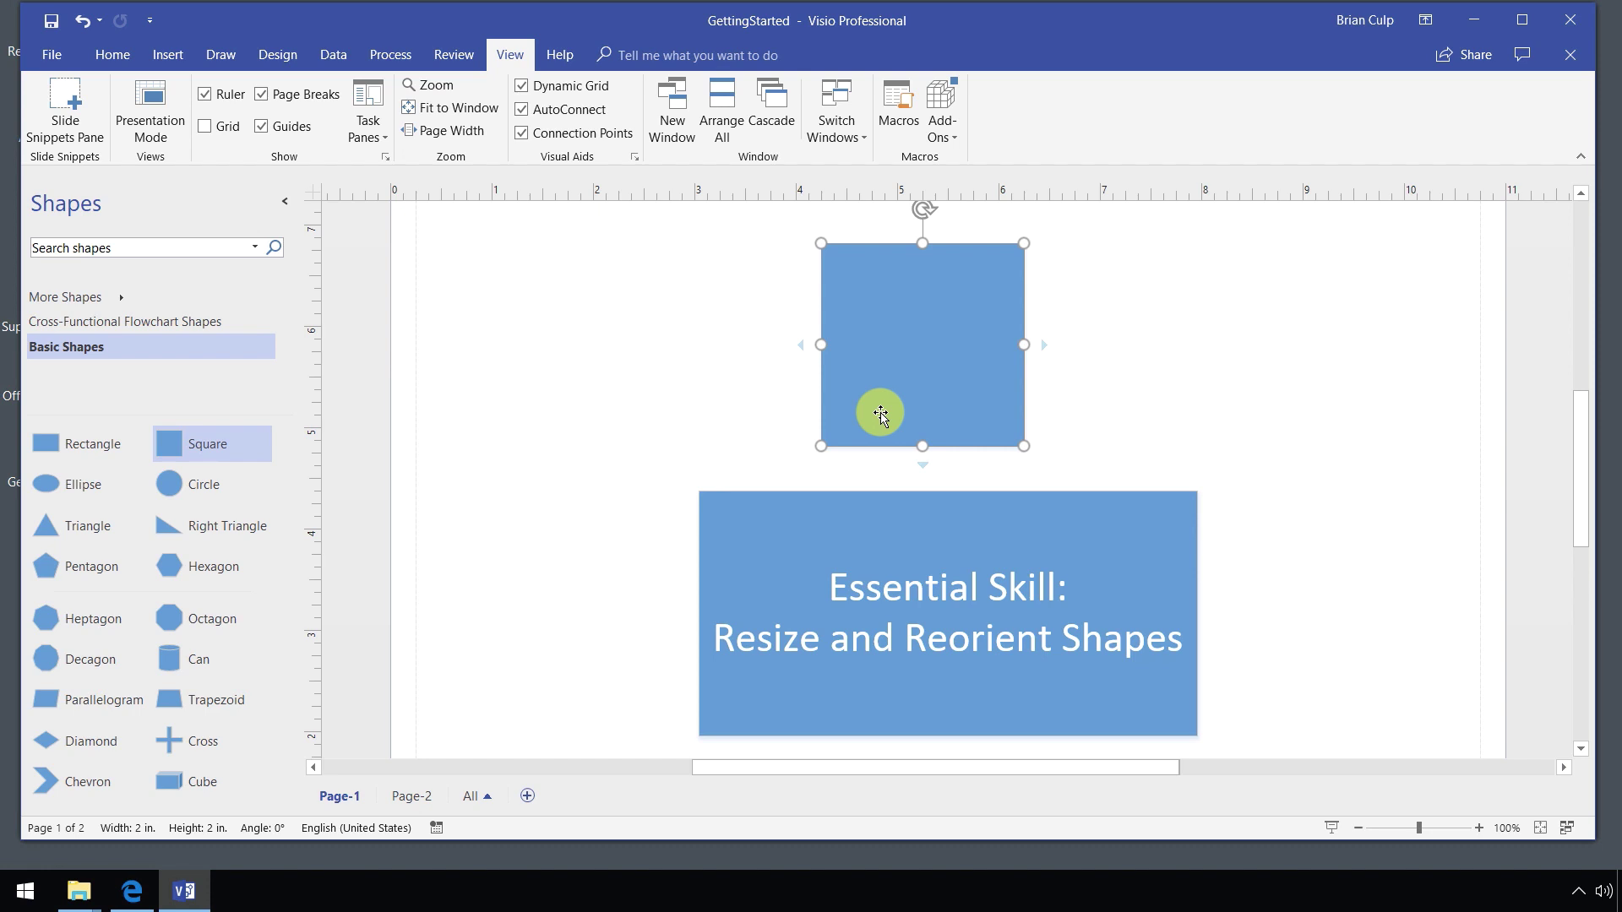
key("Delete")
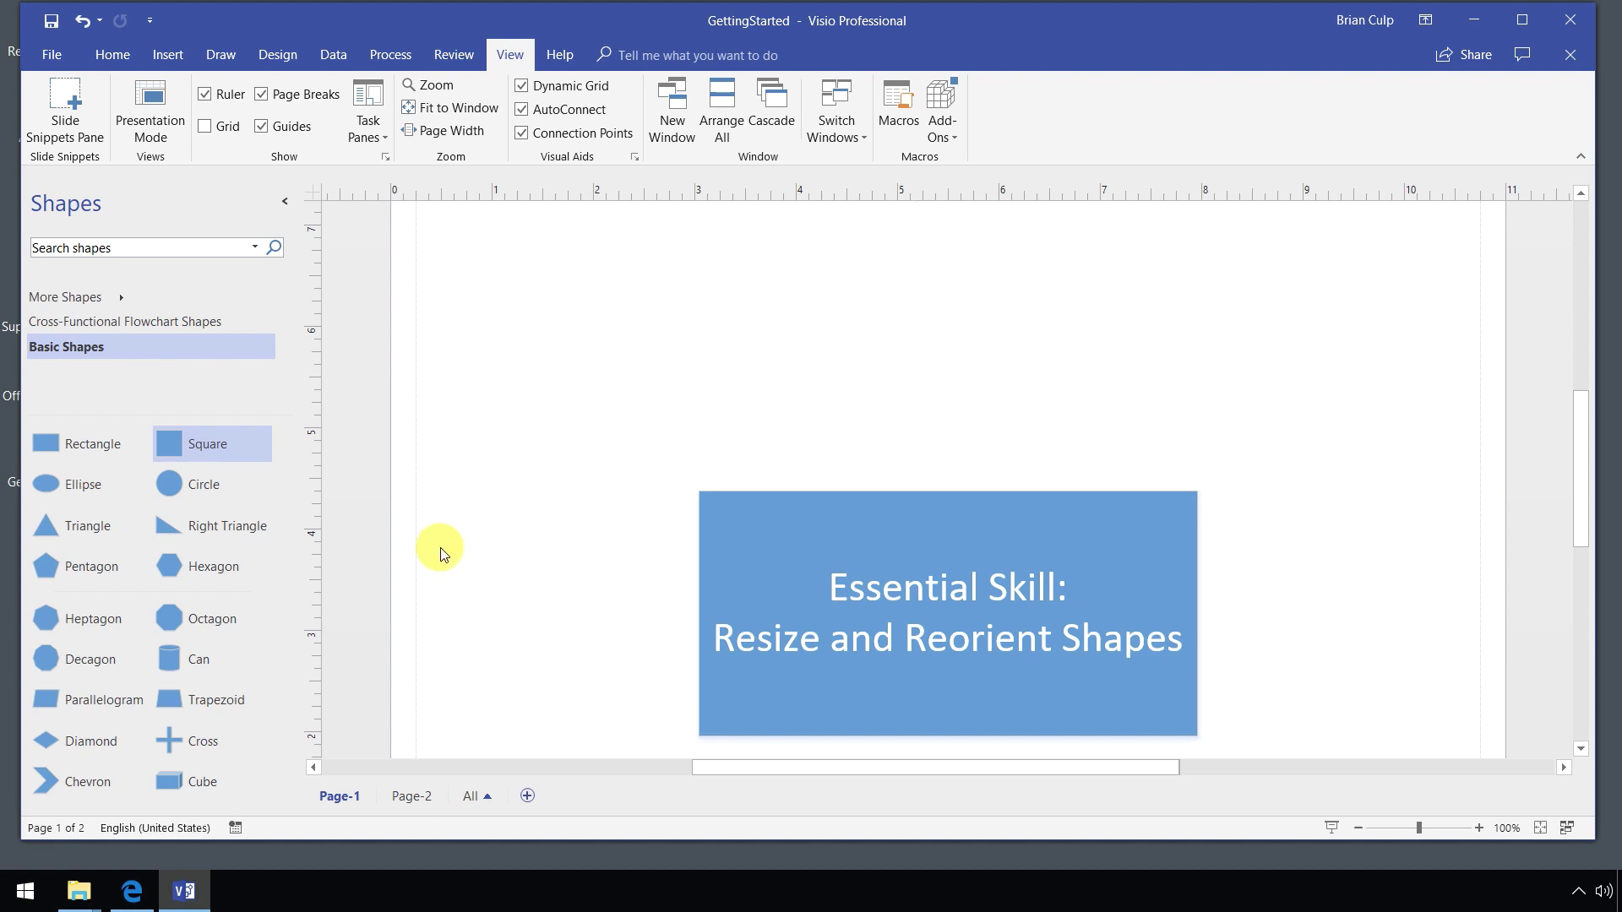
- Add a cross and a cube above the title box and widen the cube to 2.5 in
left_click_drag(206, 741, 642, 365)
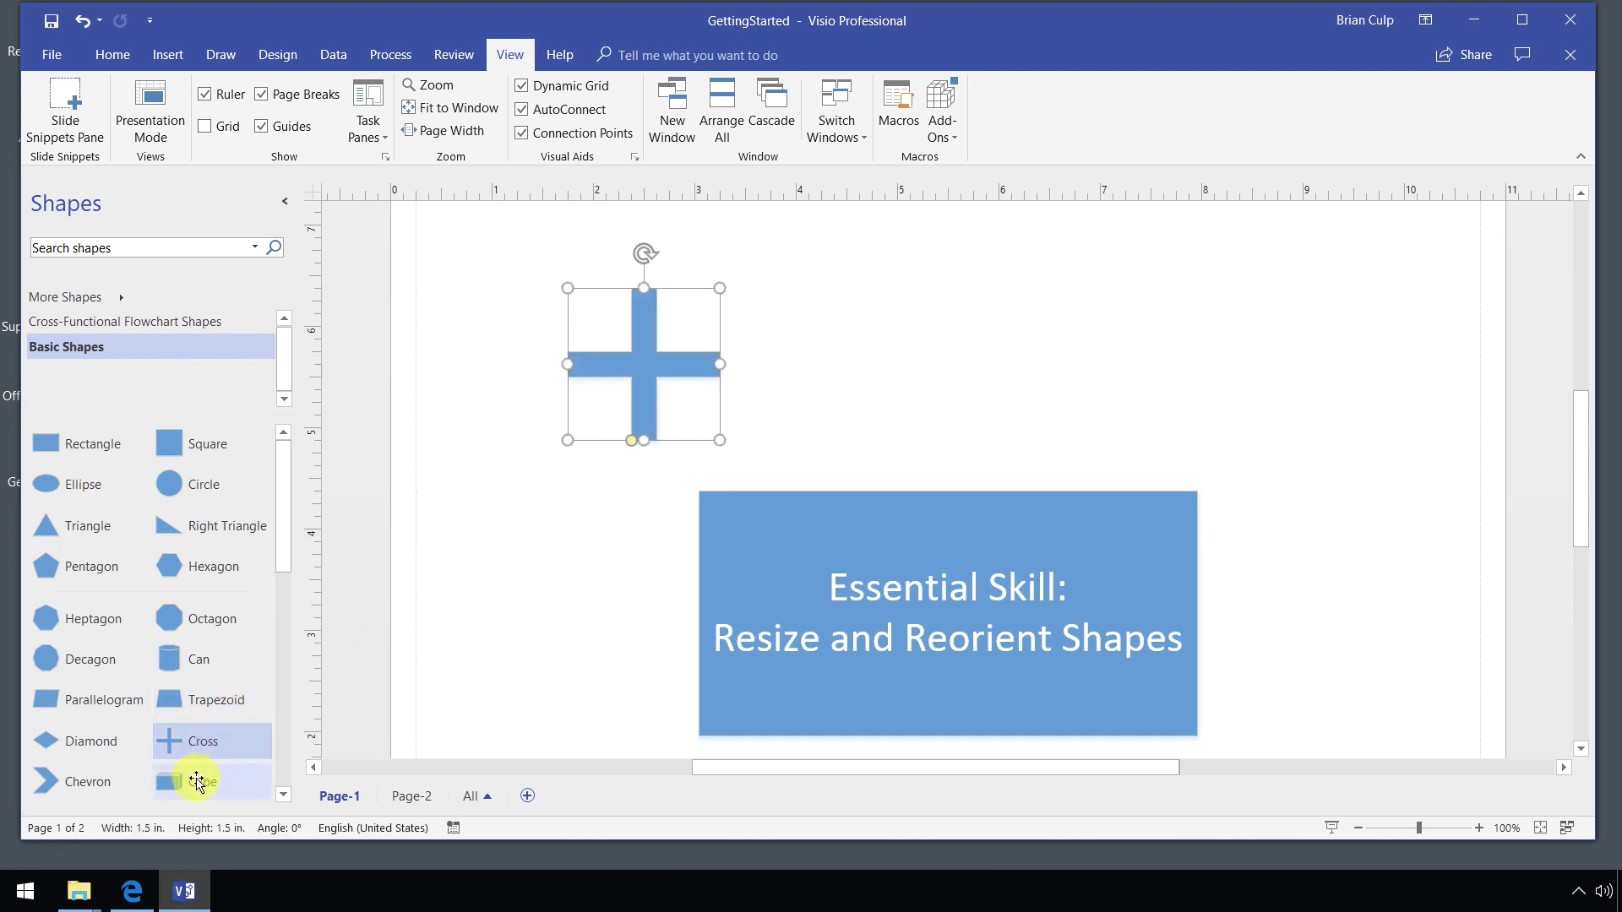
left_click_drag(229, 765, 1144, 360)
left_click(667, 370)
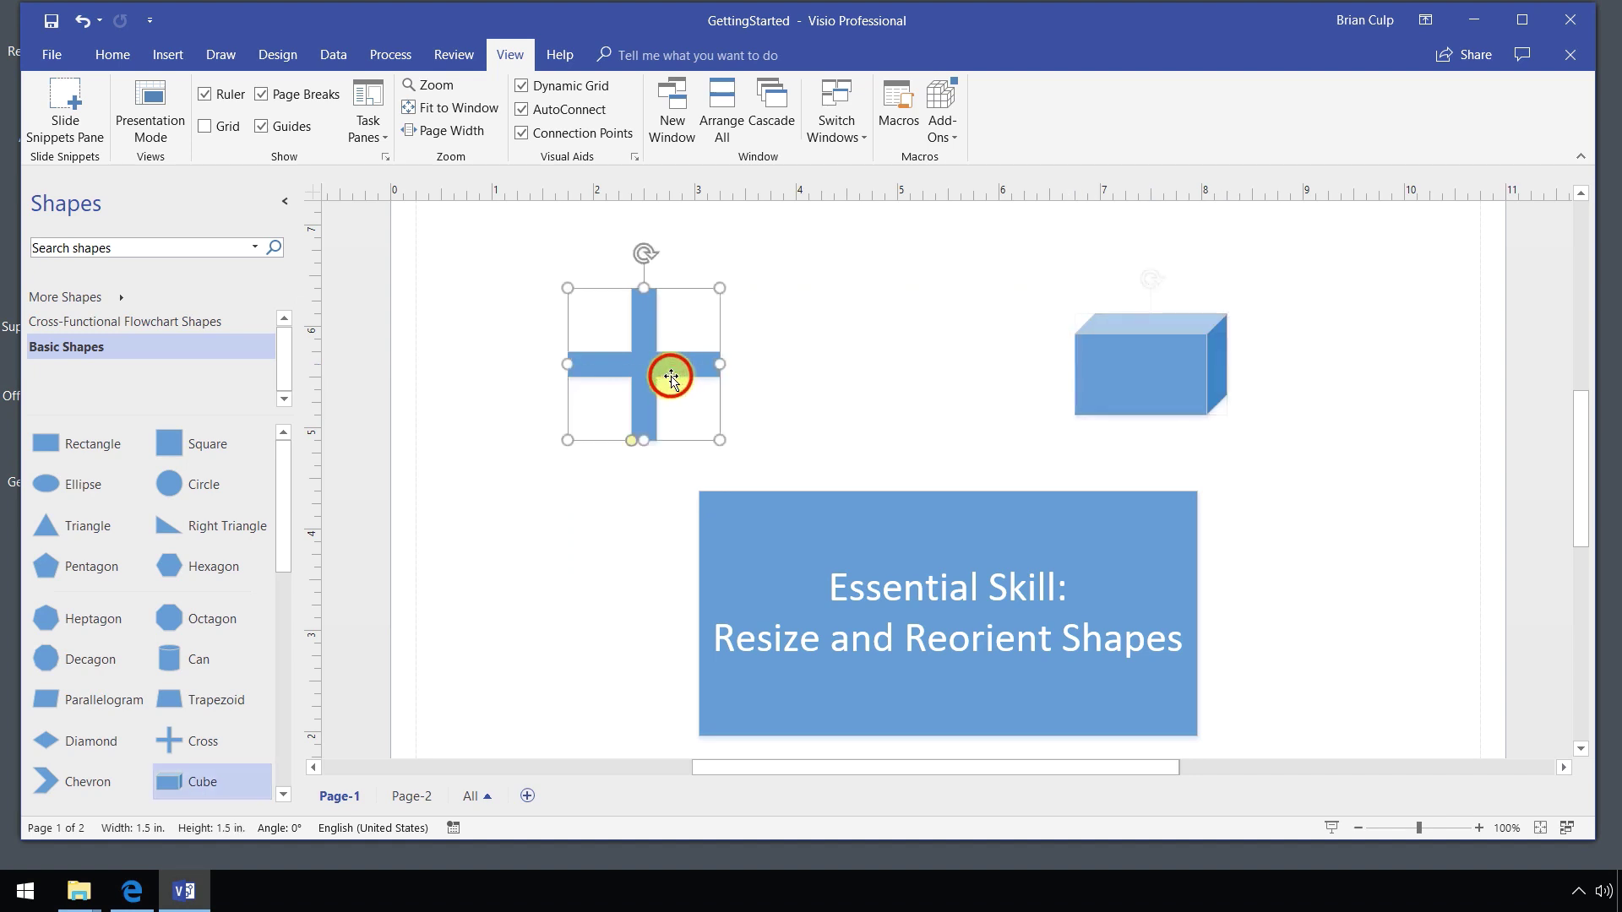
left_click(1094, 394)
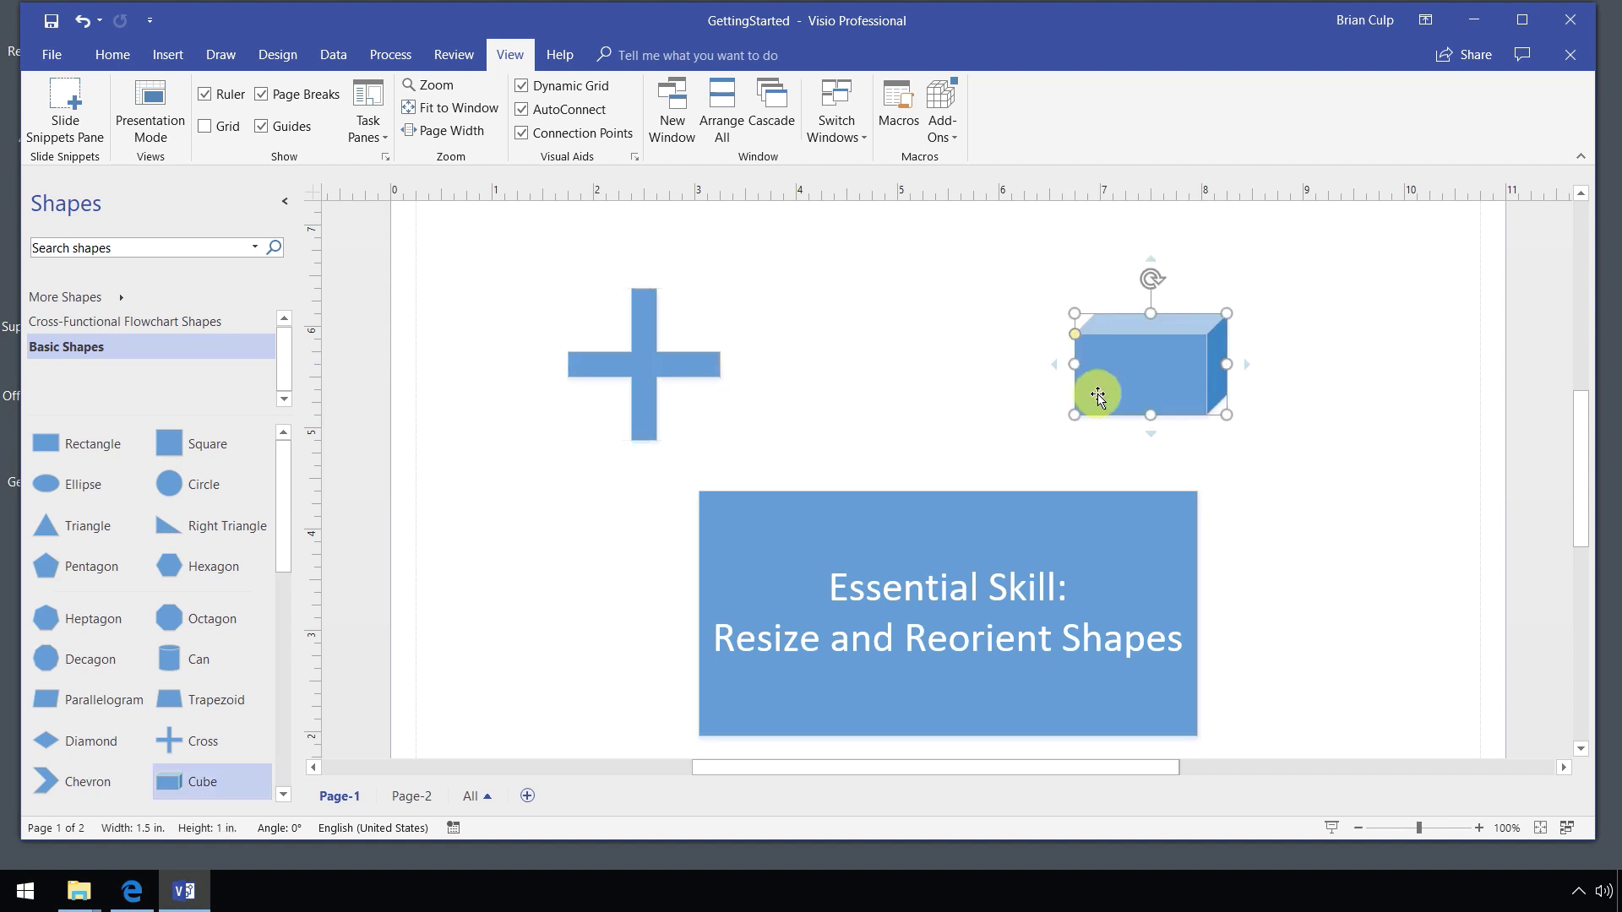
left_click_drag(1075, 365, 977, 306)
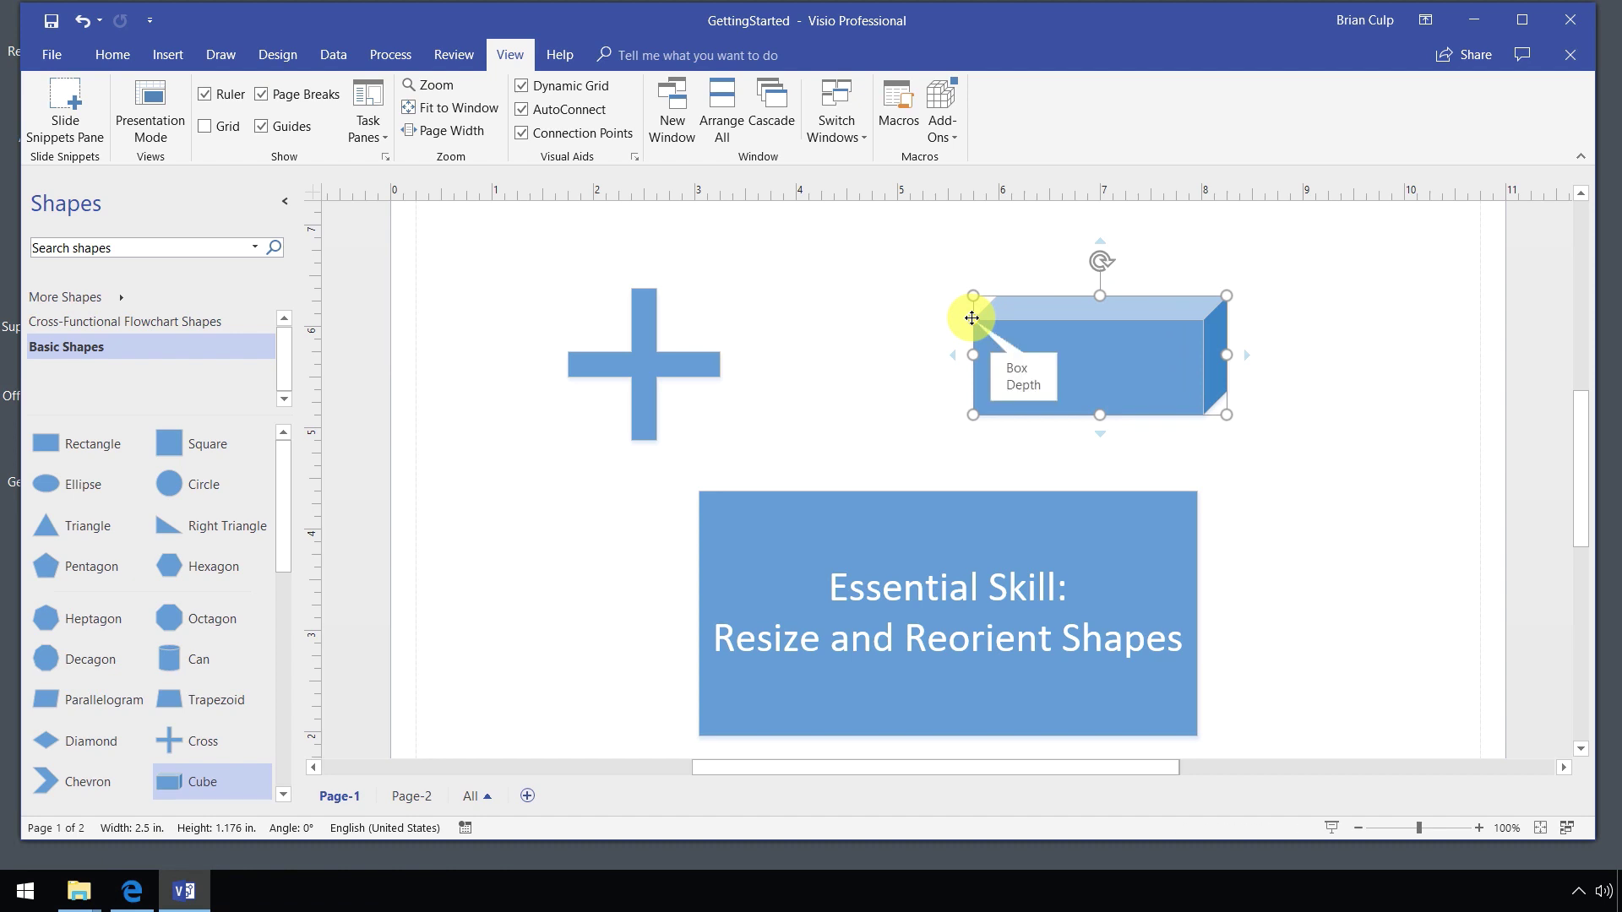
- Thicken the cross's arms and deepen the cube's top face with their control handles
left_click(698, 366)
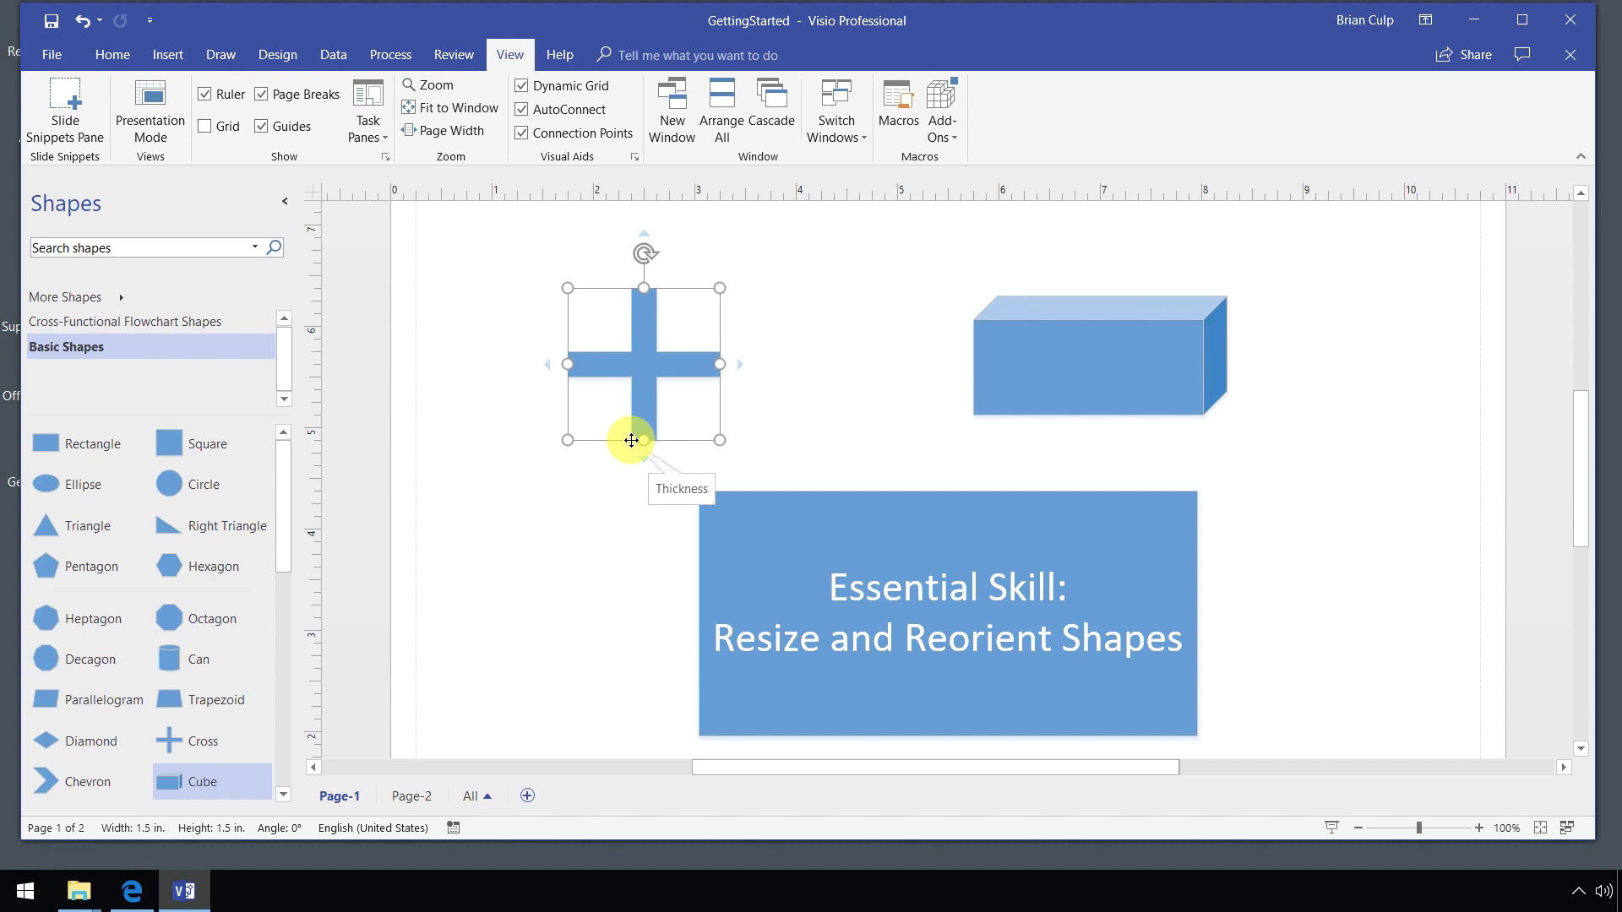
left_click_drag(631, 440, 617, 438)
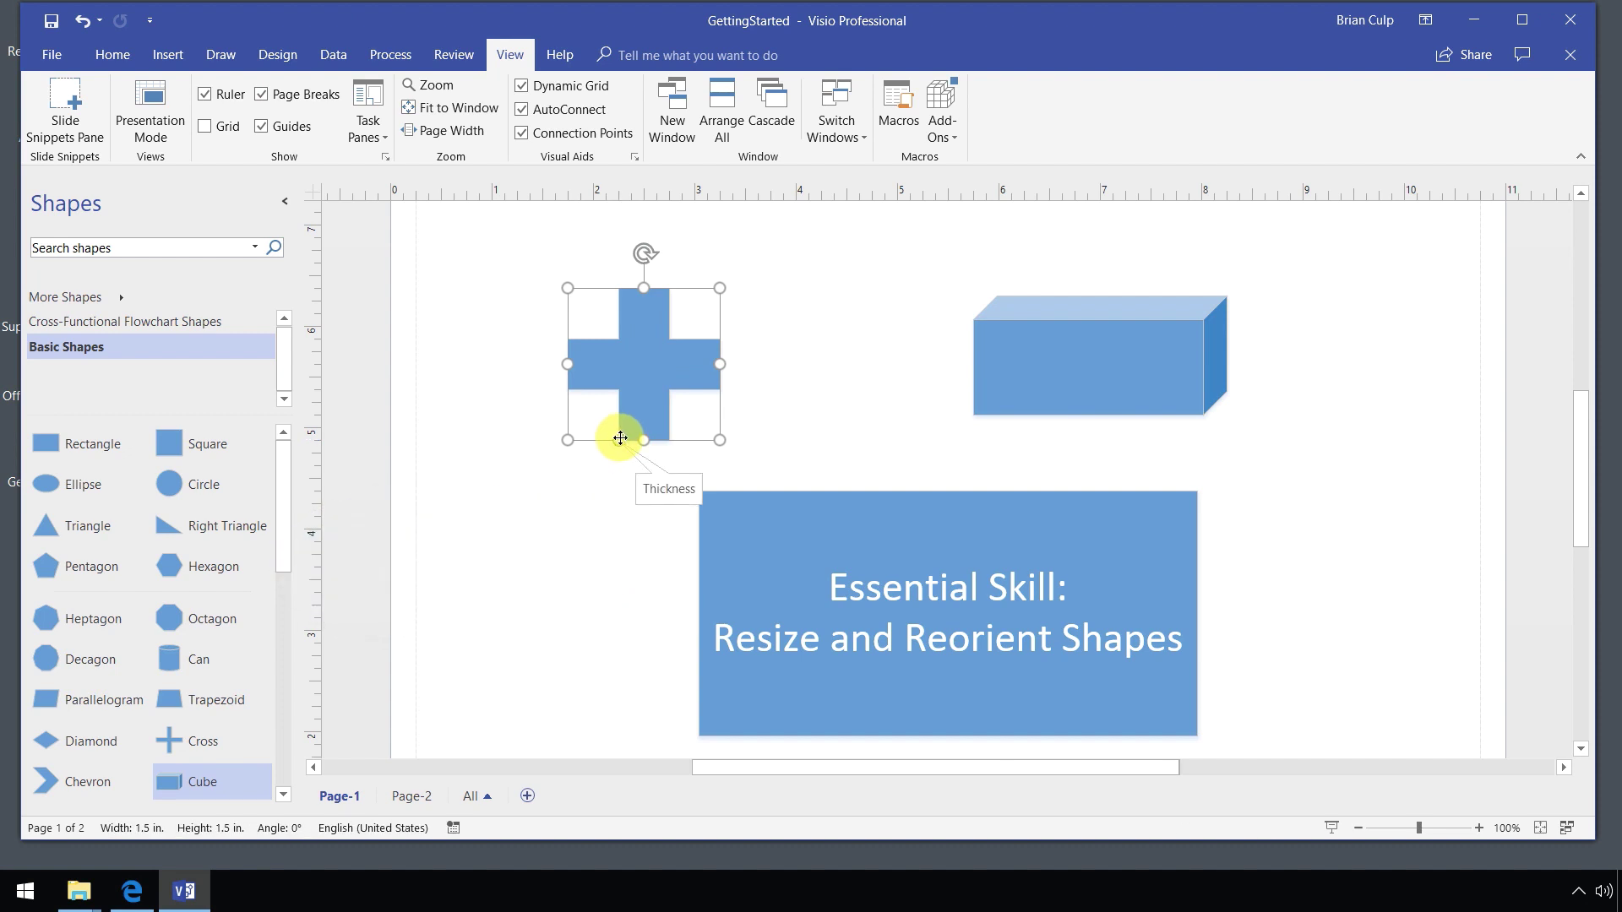
left_click(1047, 391)
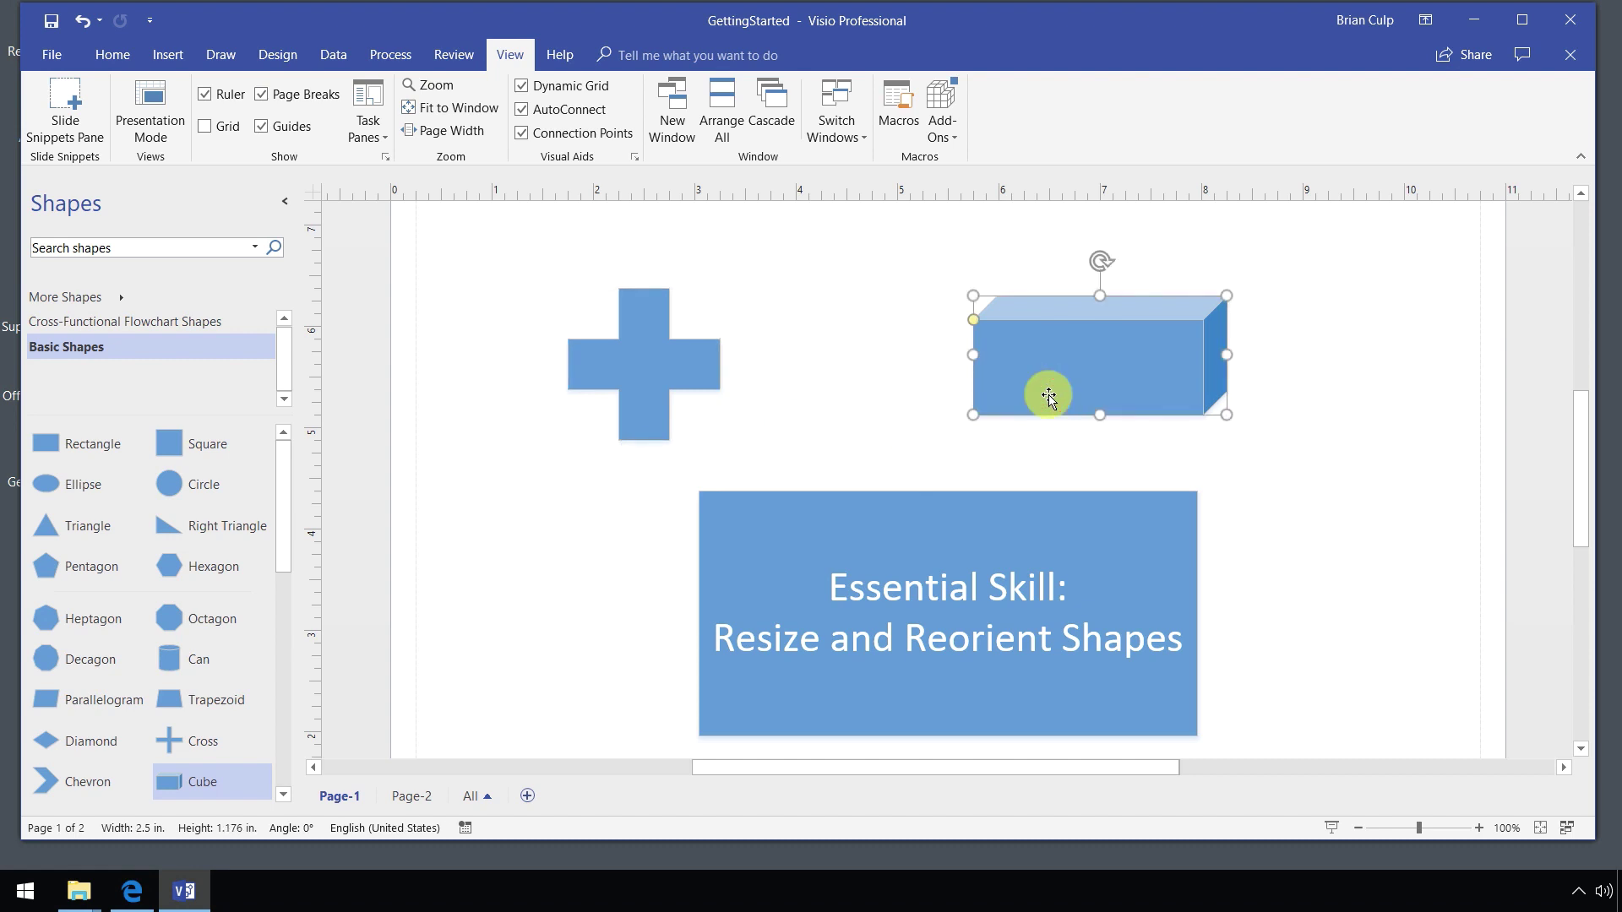
left_click_drag(975, 321, 1006, 333)
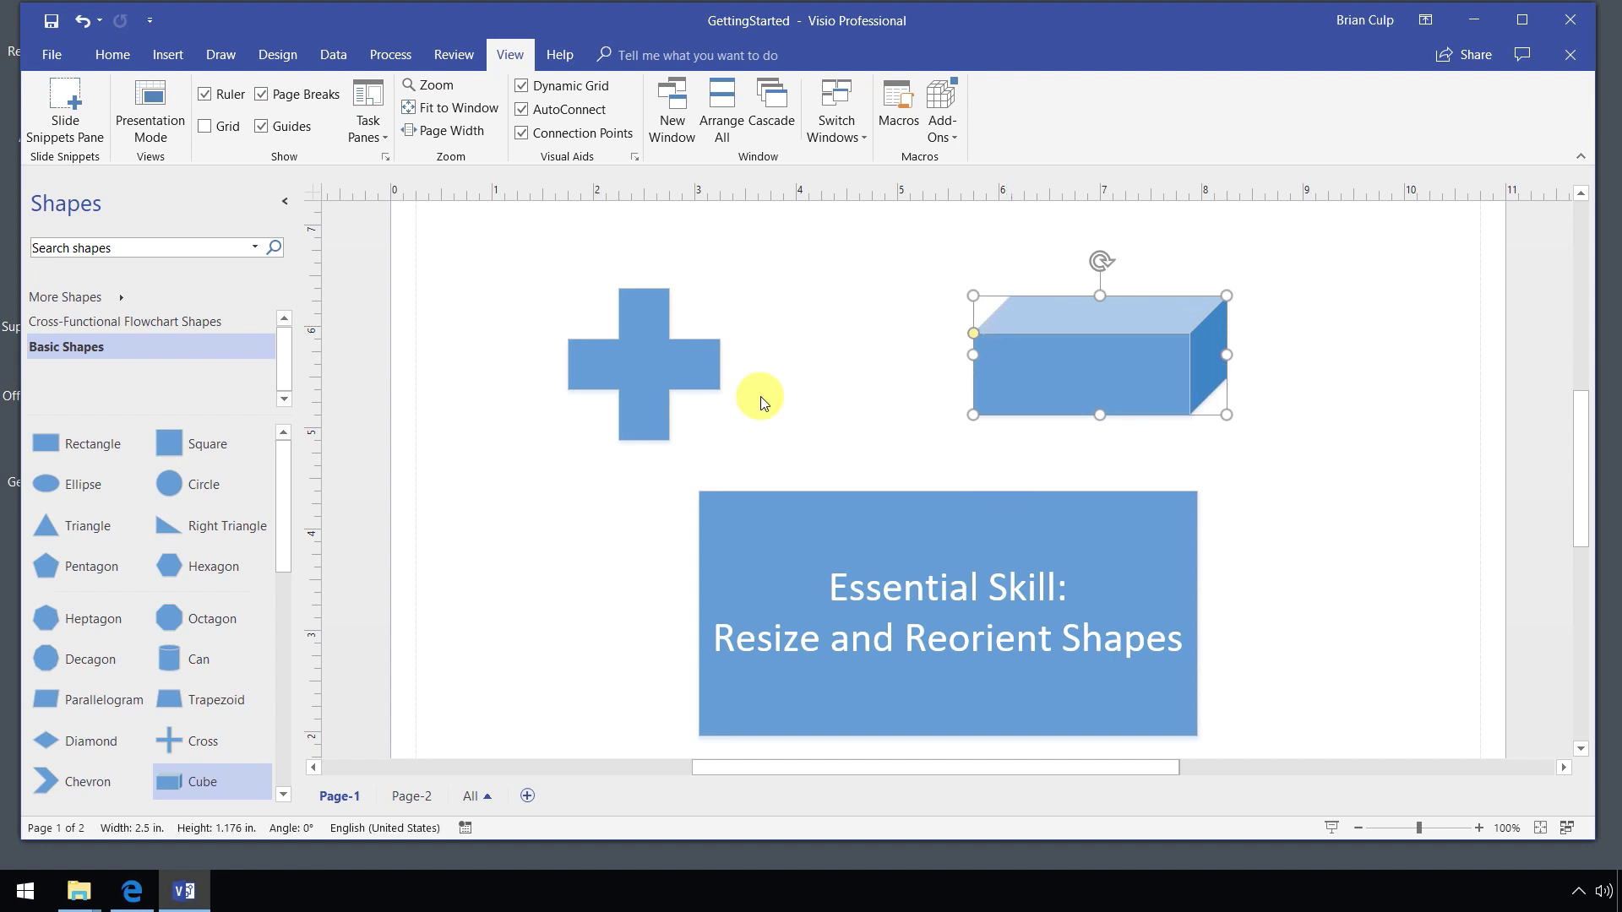
- Rotate the cross with its rotation handle to roughly -60 degrees
left_click(680, 379)
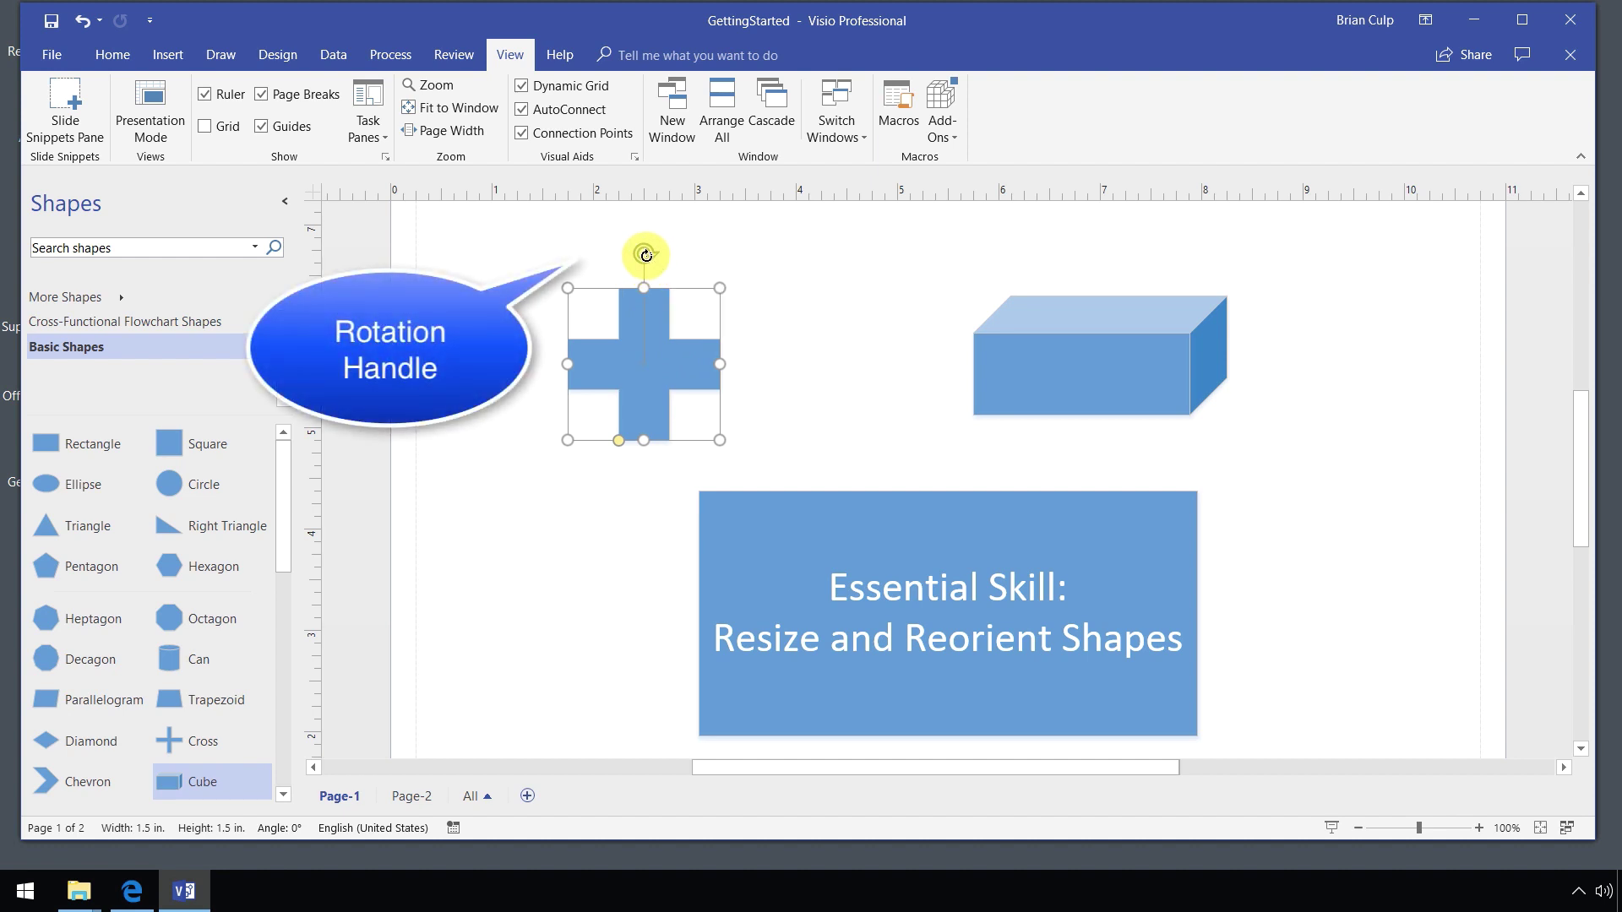
left_click_drag(646, 253, 705, 296)
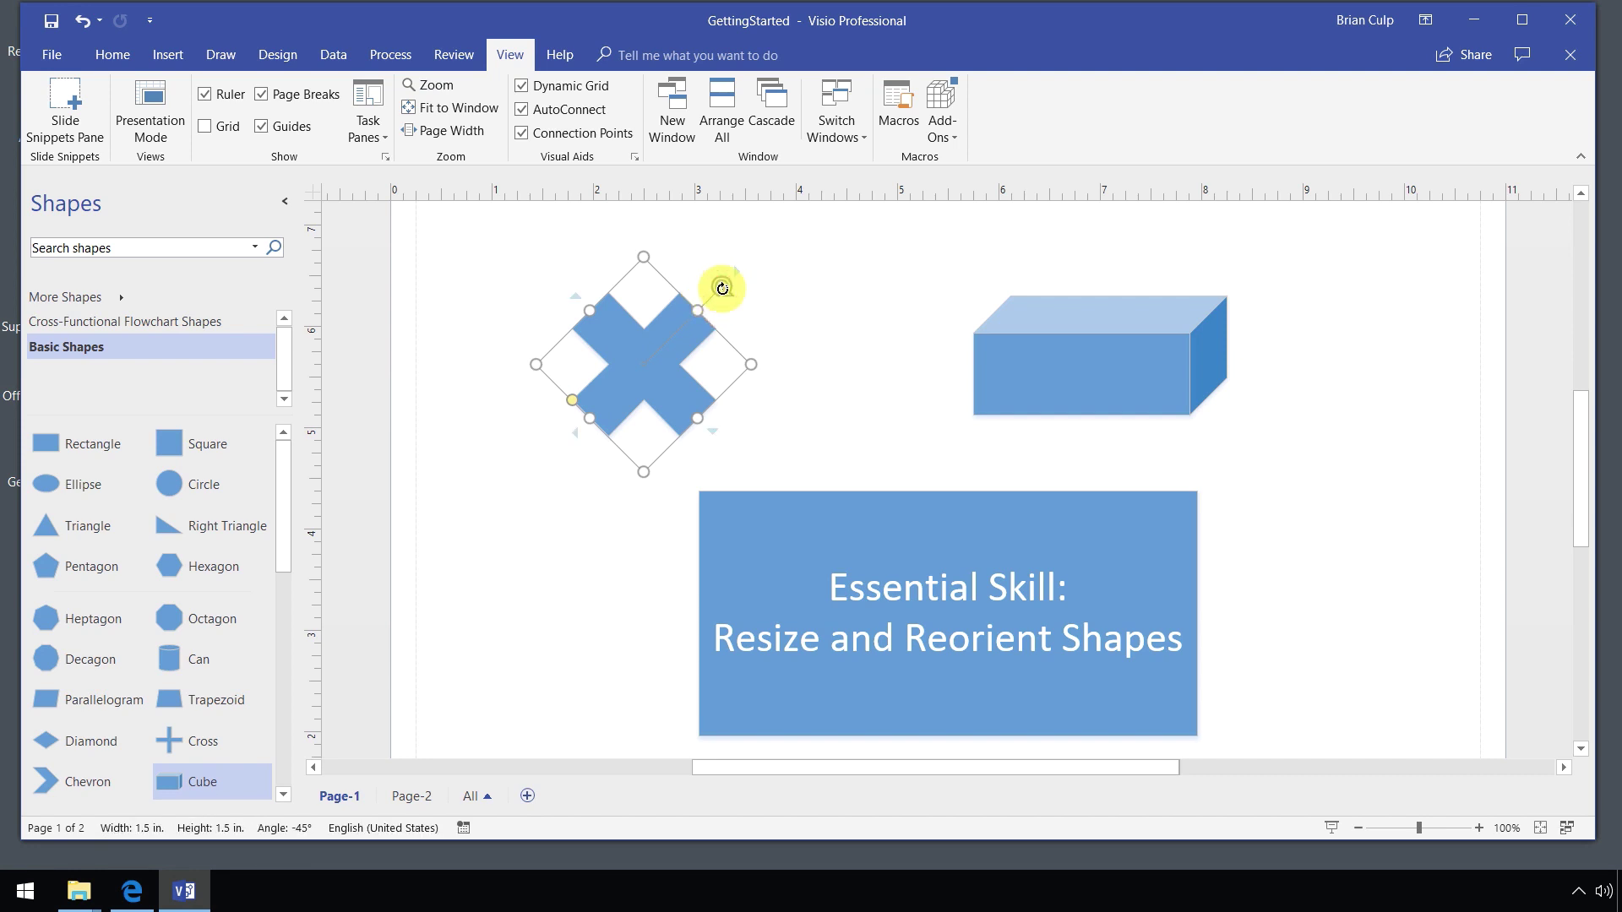
left_click_drag(722, 288, 968, 240)
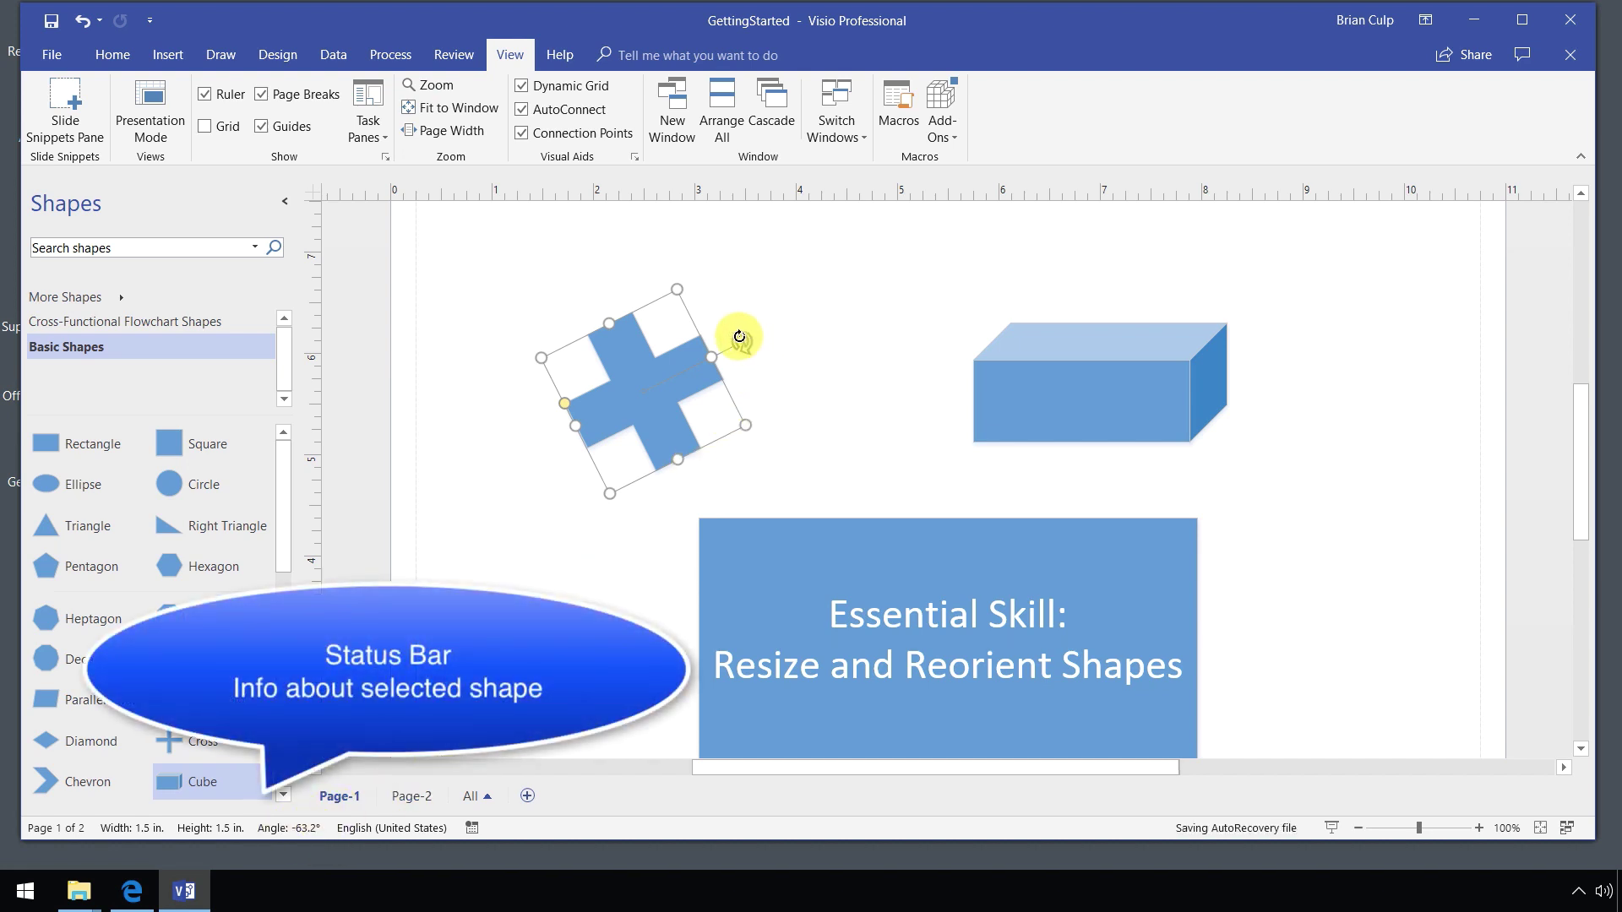
left_click_drag(744, 339, 938, 293)
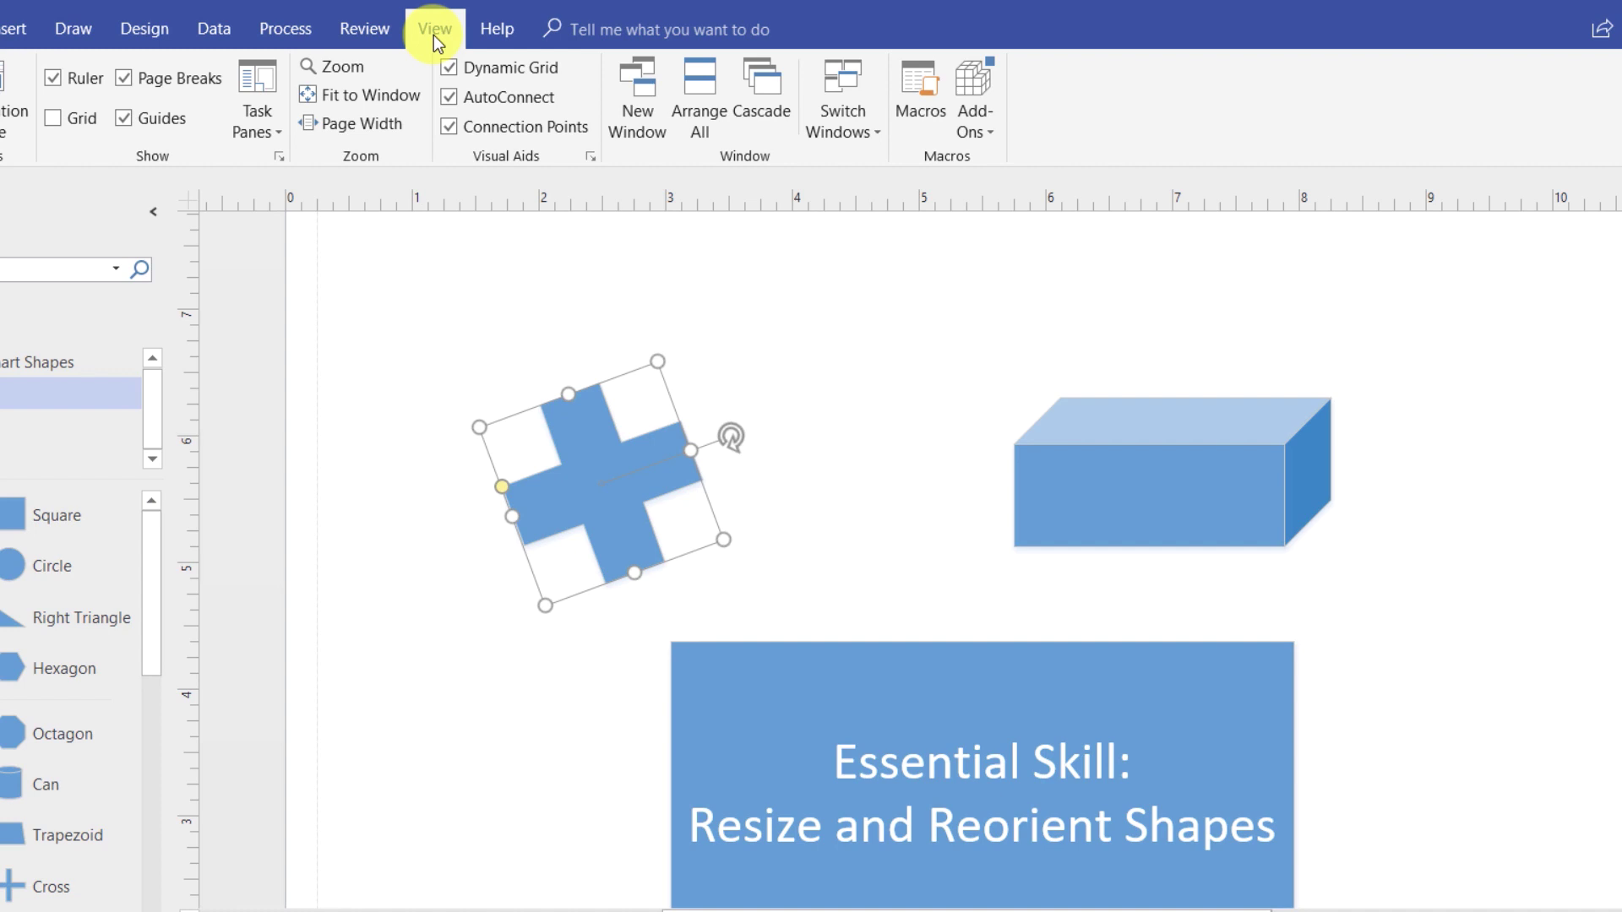
- In the Size & Position pane, set the cross to width 3 in and height 1 in
left_click(268, 134)
left_click(268, 254)
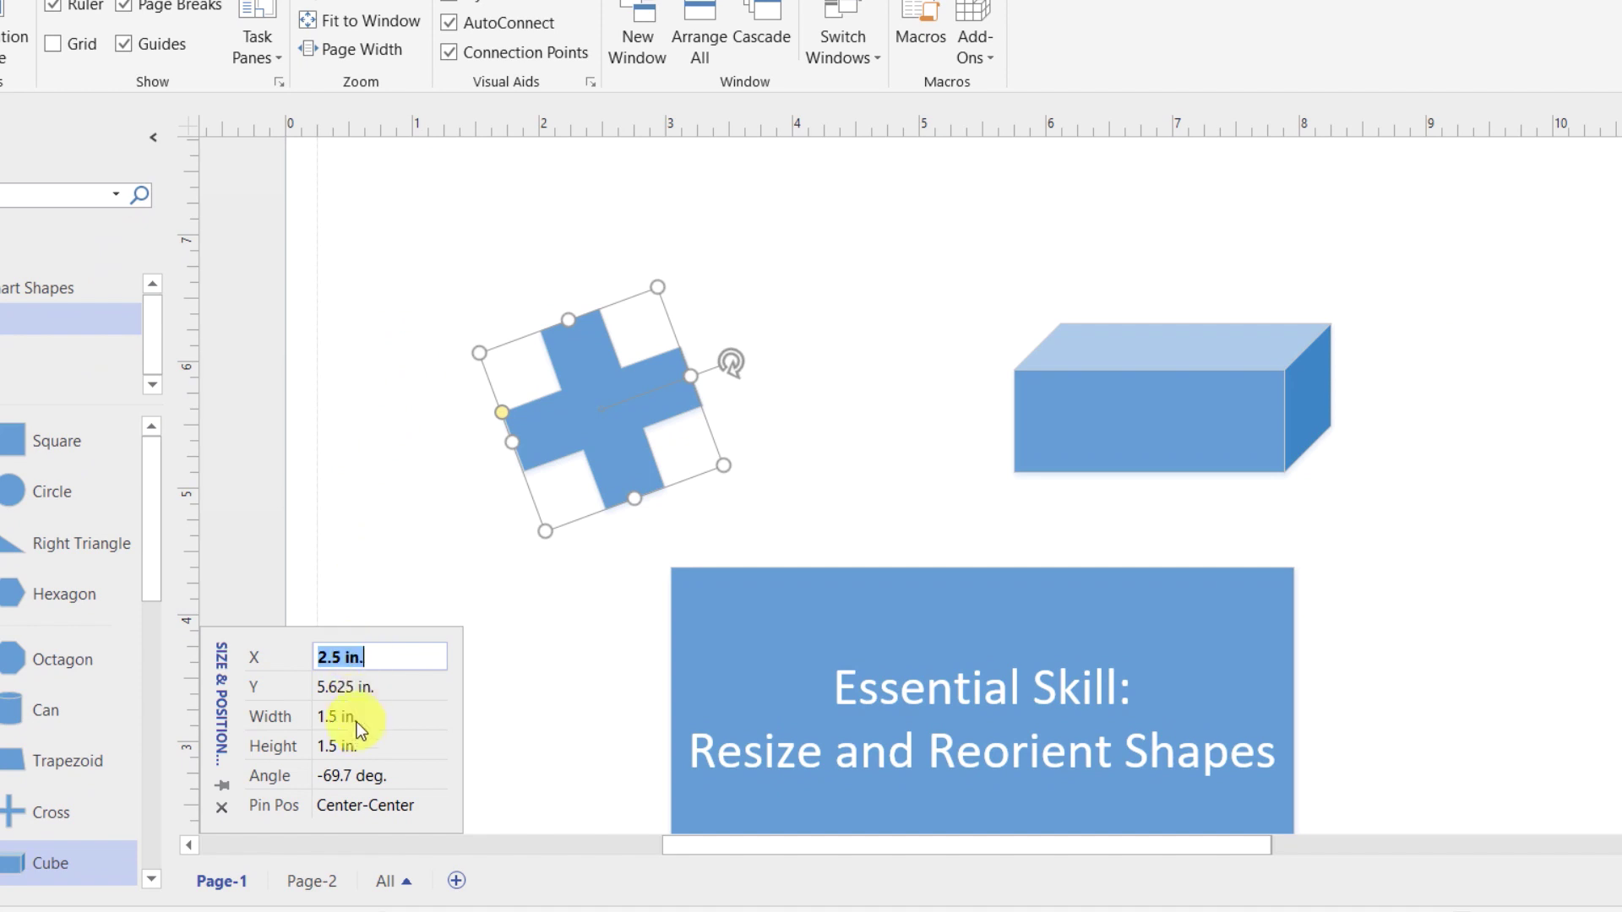
left_click(331, 724)
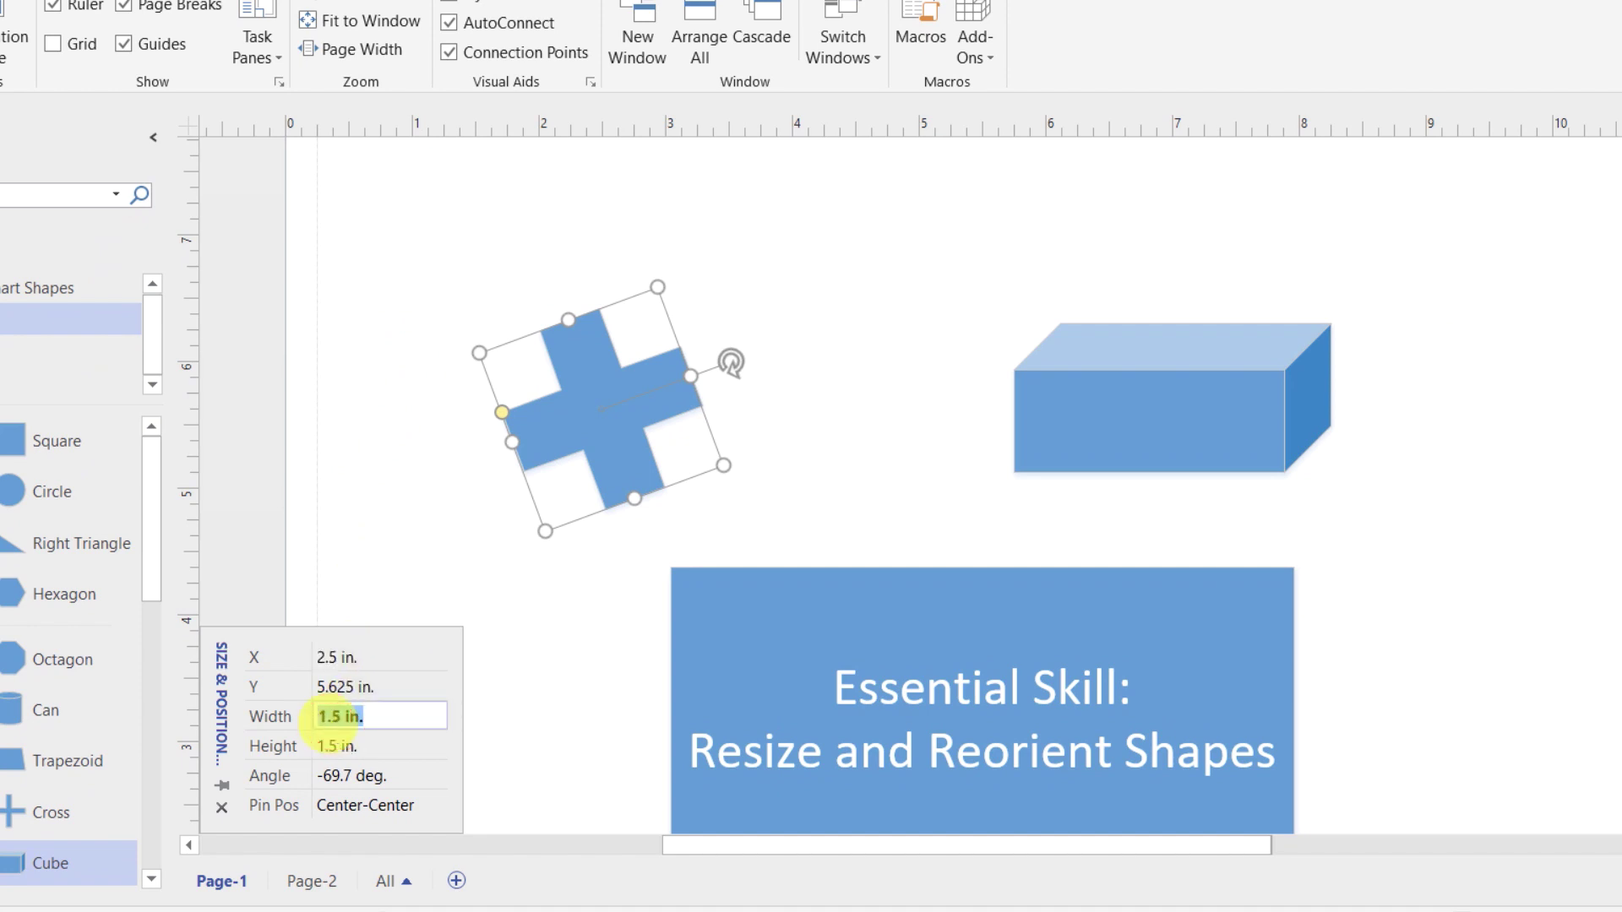
type("3")
key("Return")
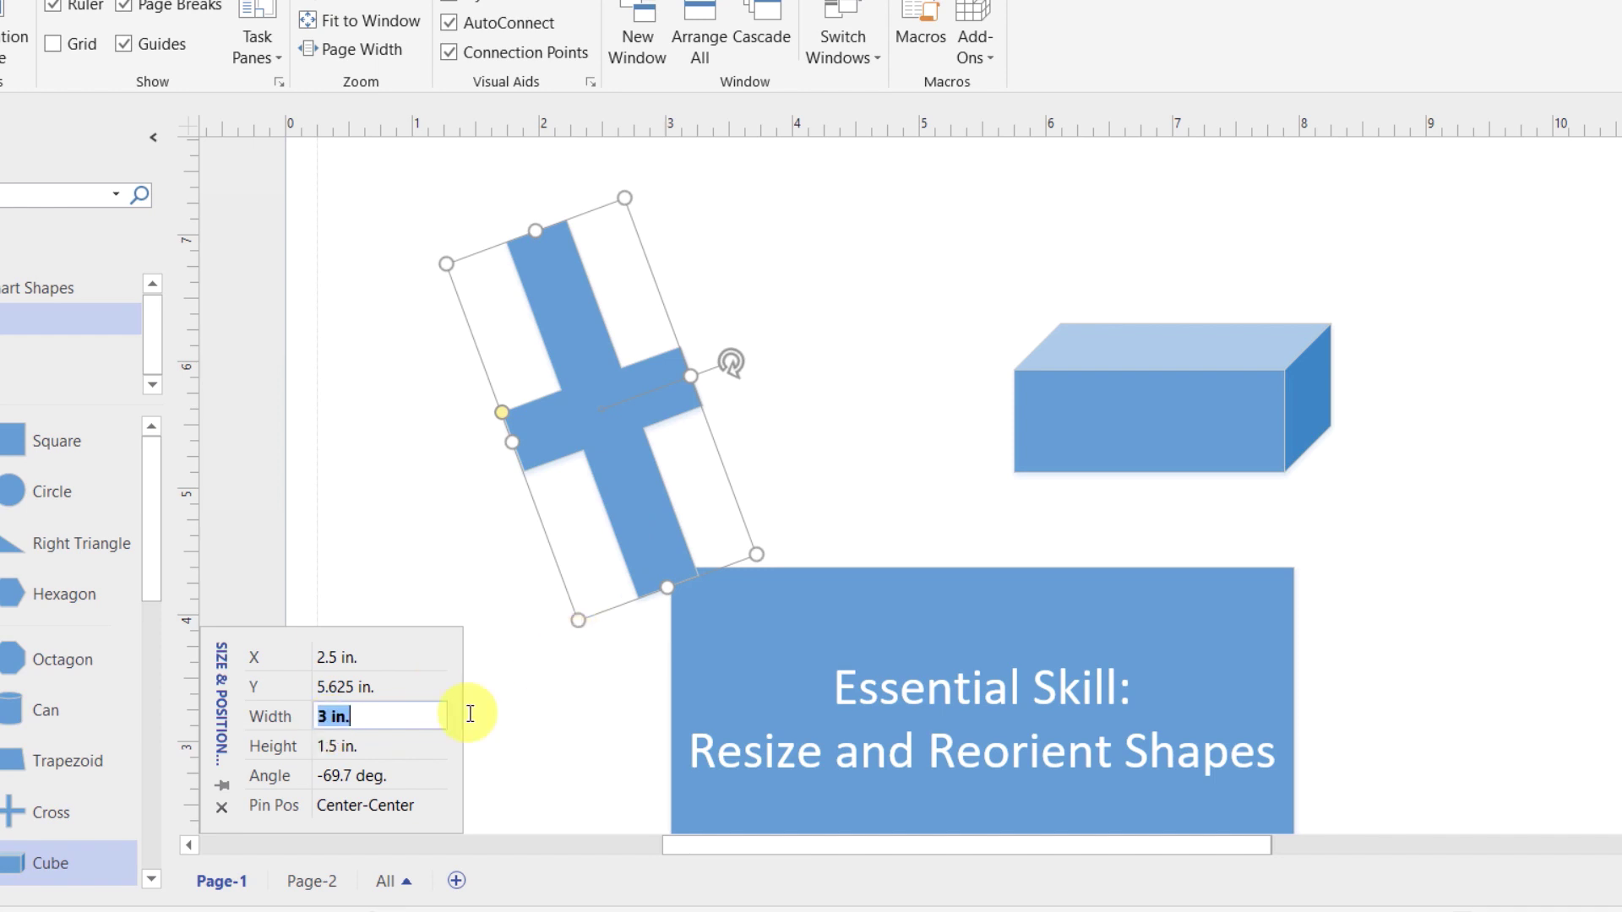
left_click(352, 749)
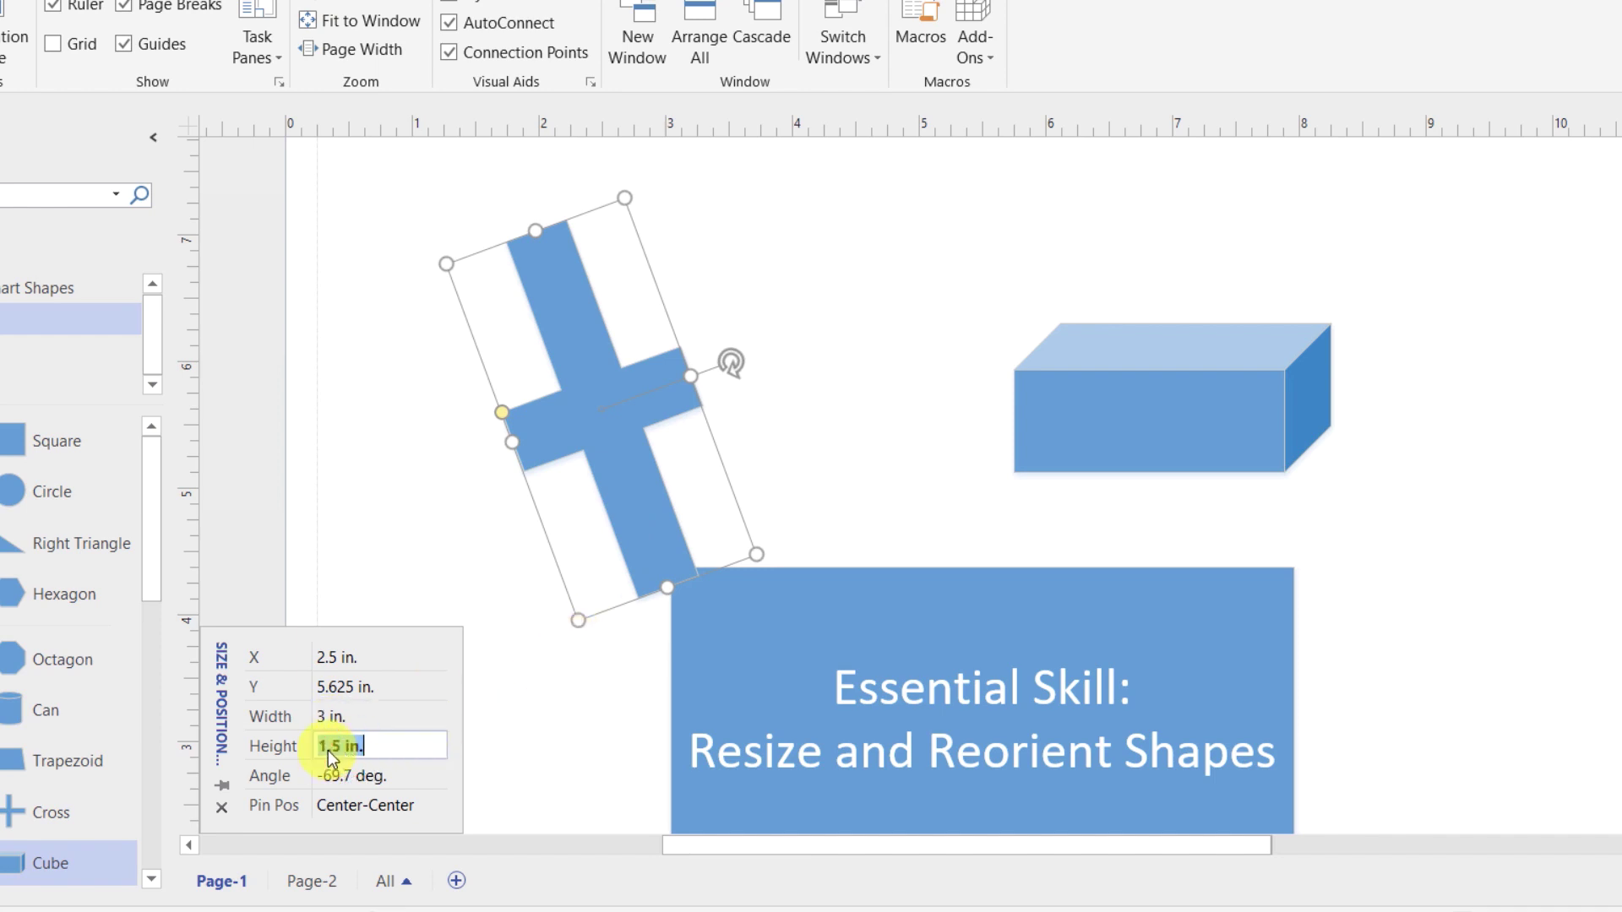
type("1")
key("Return")
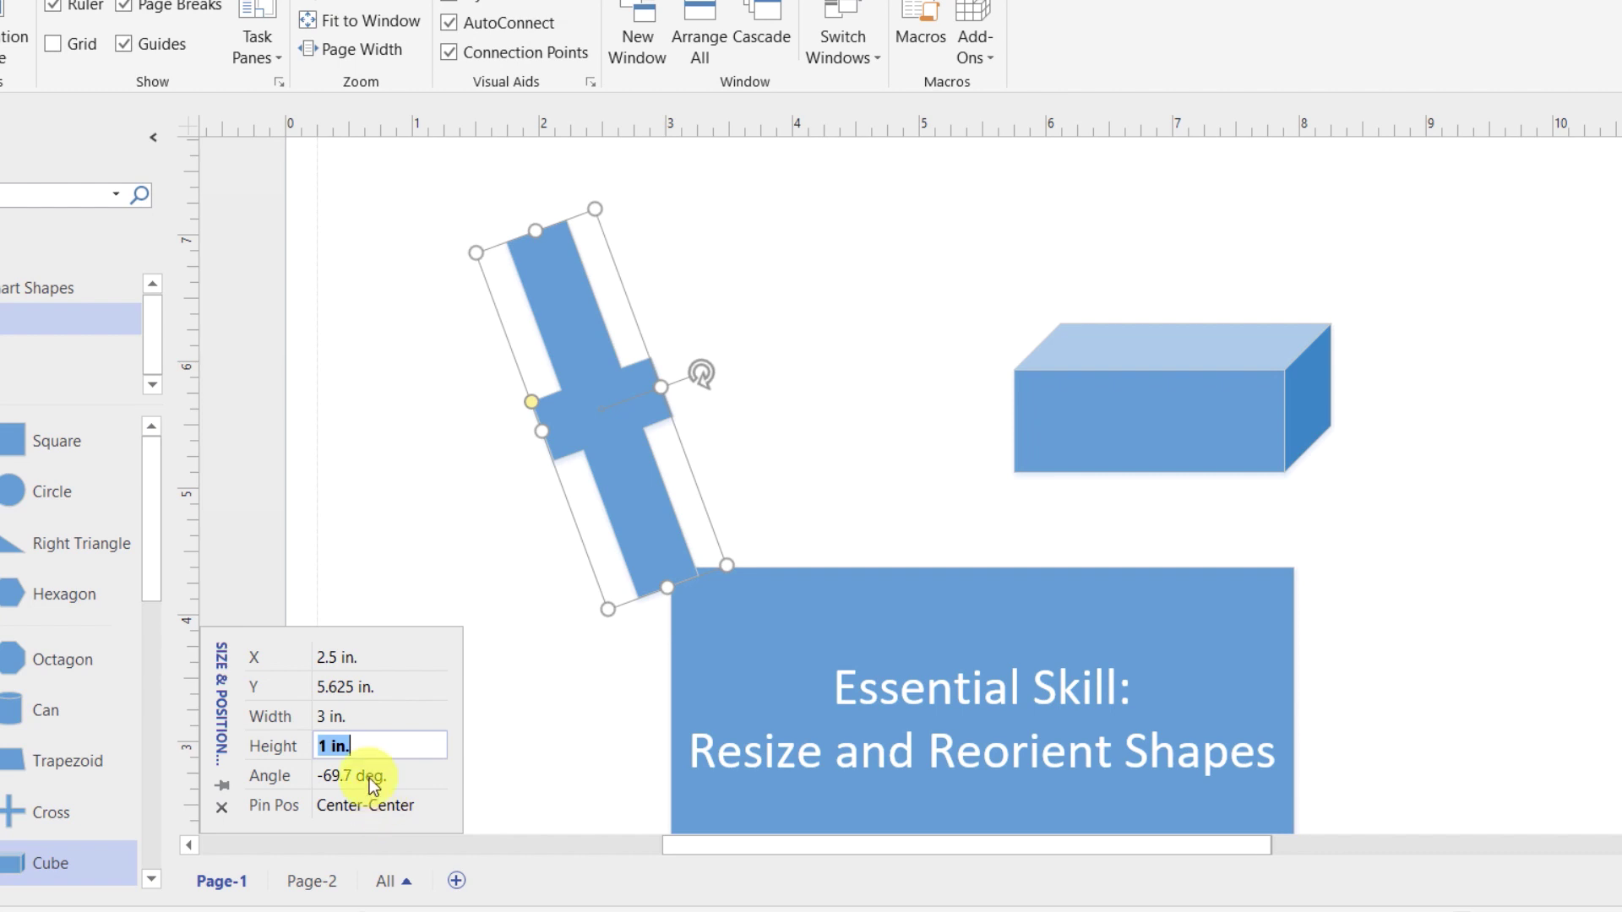
- Set the cross's angle to exactly 60 degrees, leaving the pin position unchanged
left_click(362, 778)
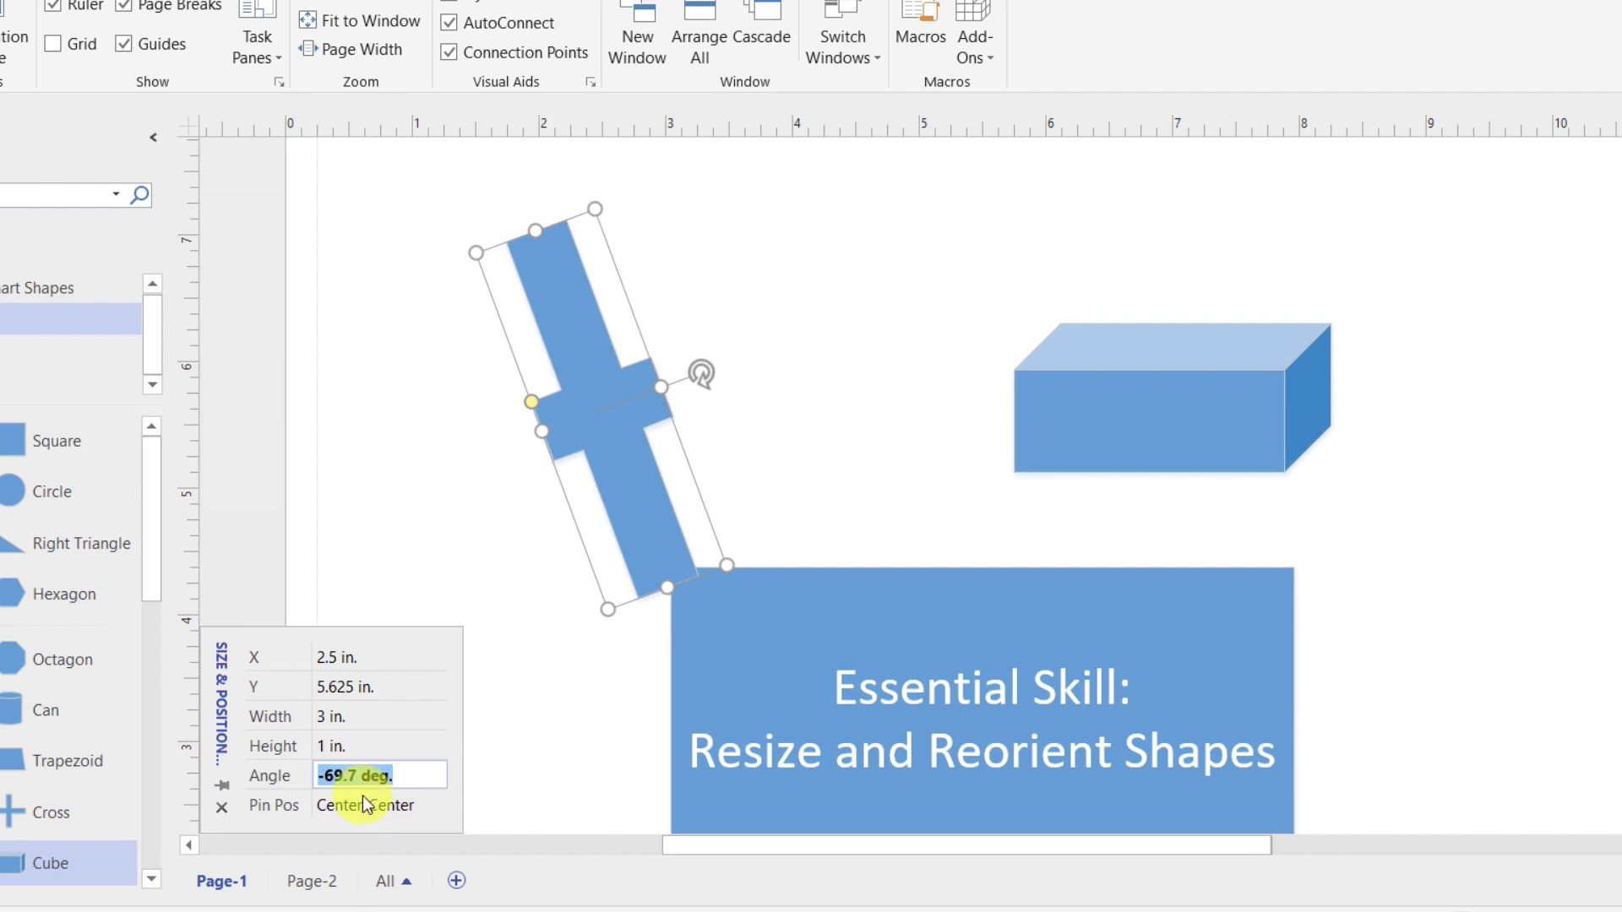
left_click(362, 801)
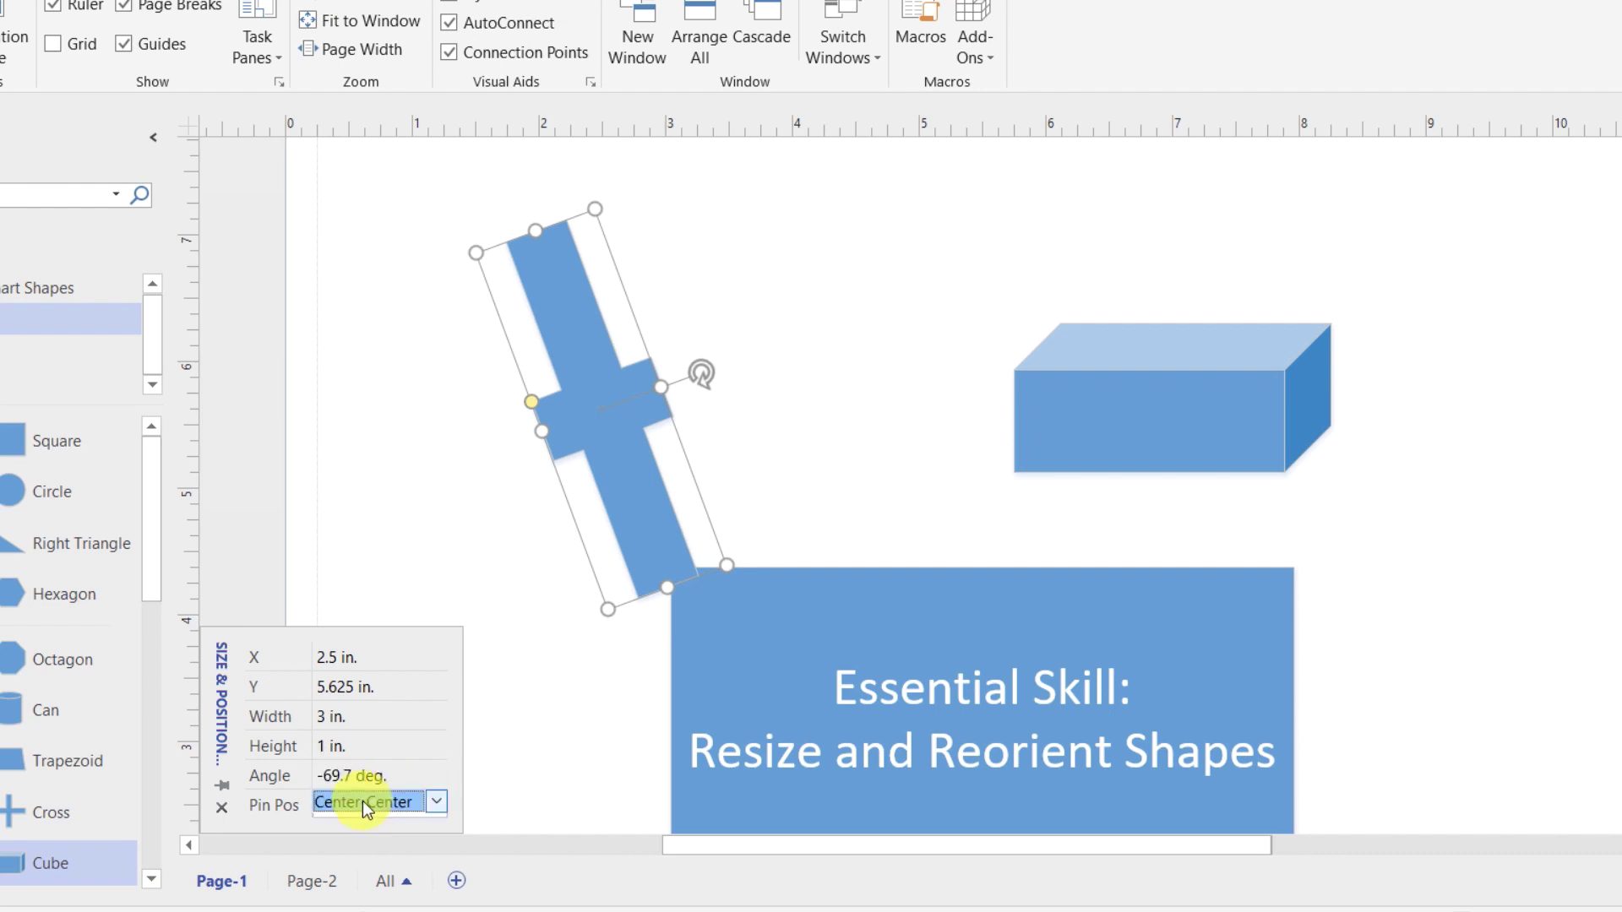
left_click(435, 801)
left_click(435, 801)
left_click(346, 774)
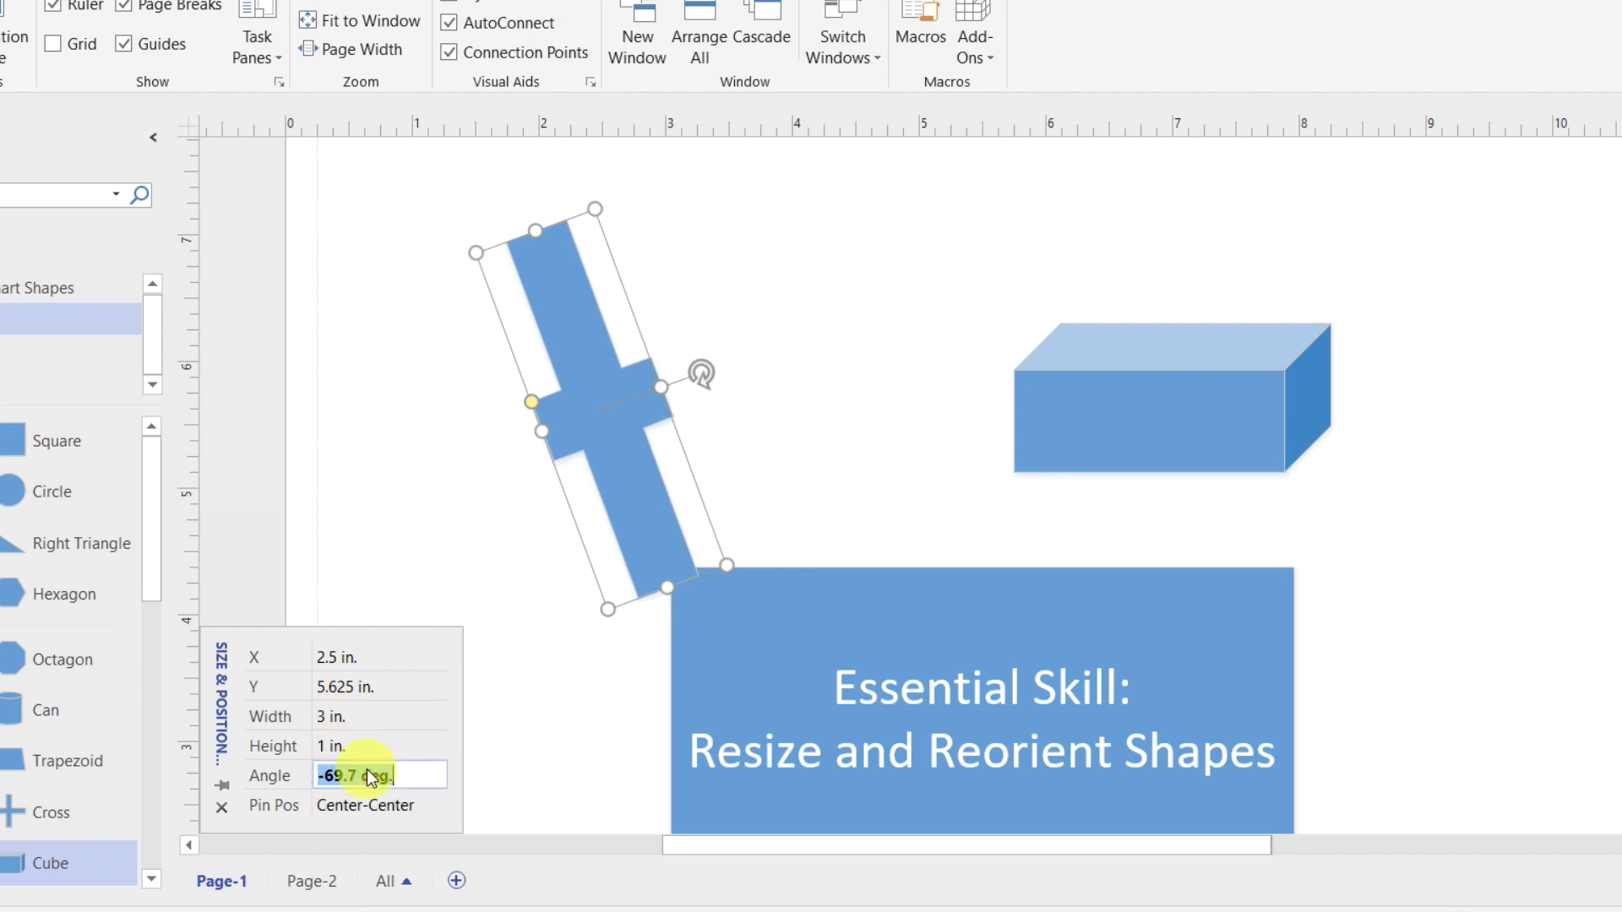
type("60")
key("Return")
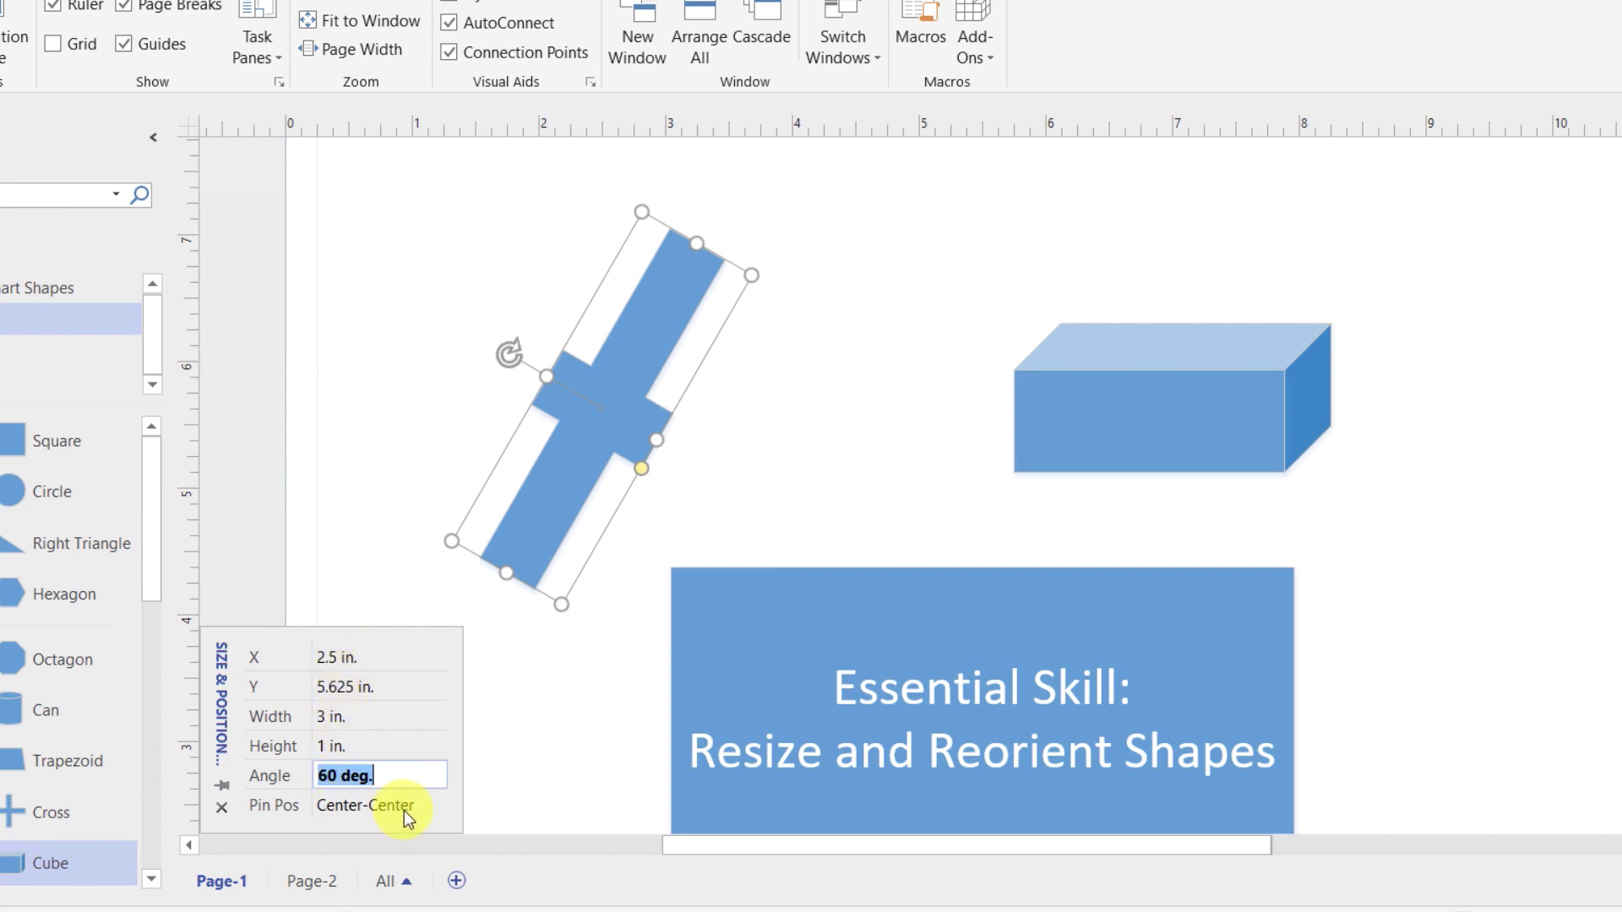
- Enter X 4 in and Y 6 in for the cross's position
left_click(323, 660)
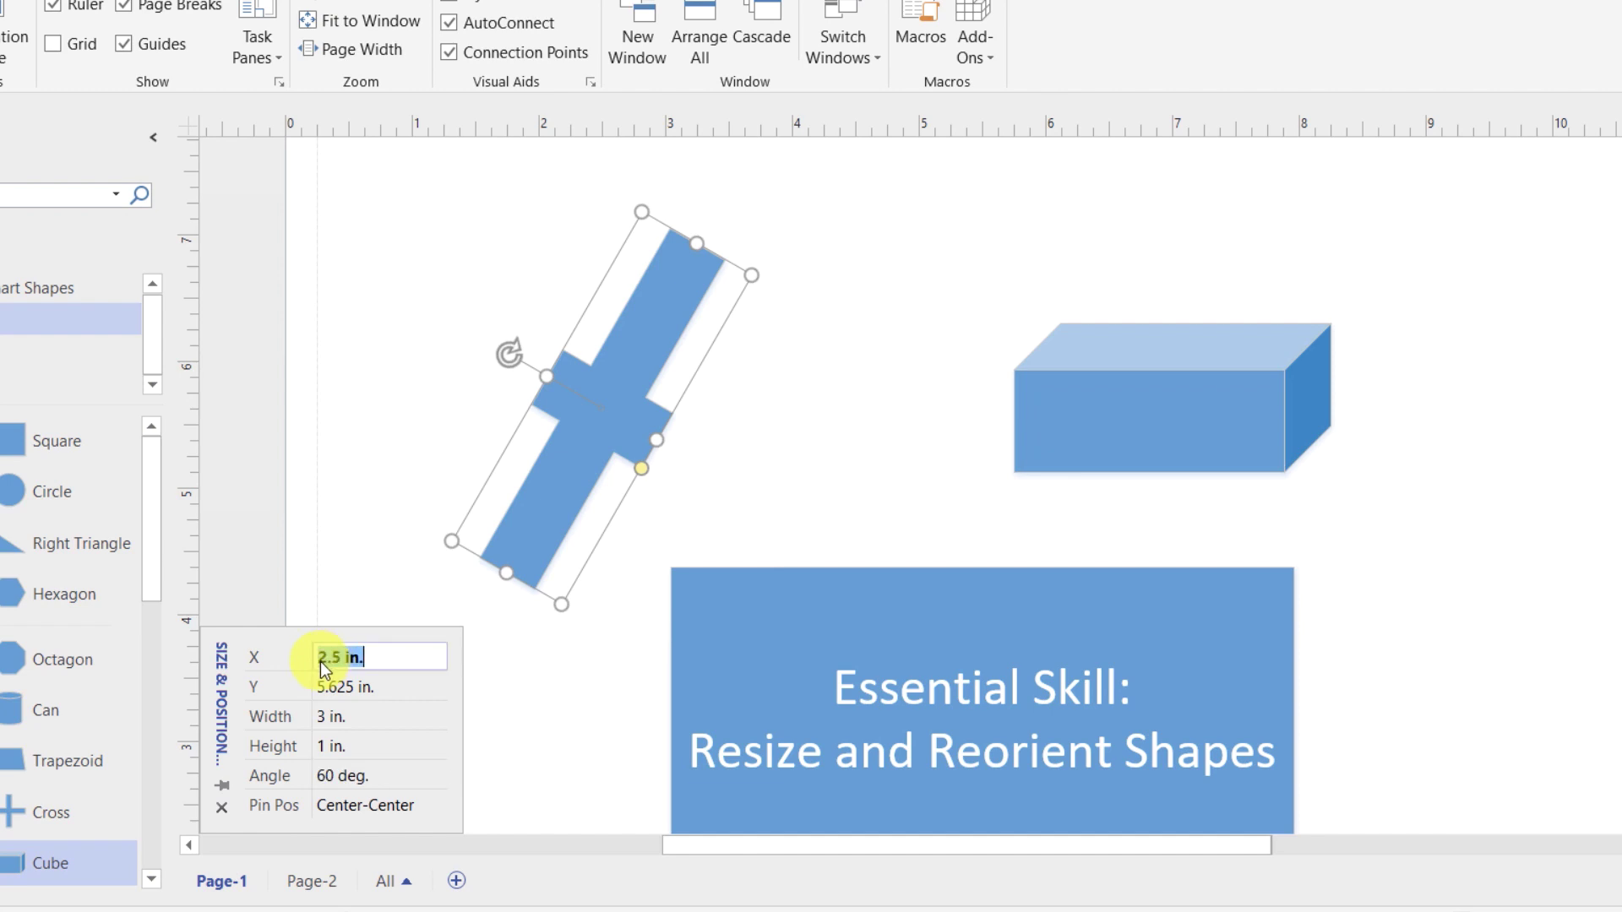
type("4")
key("Tab")
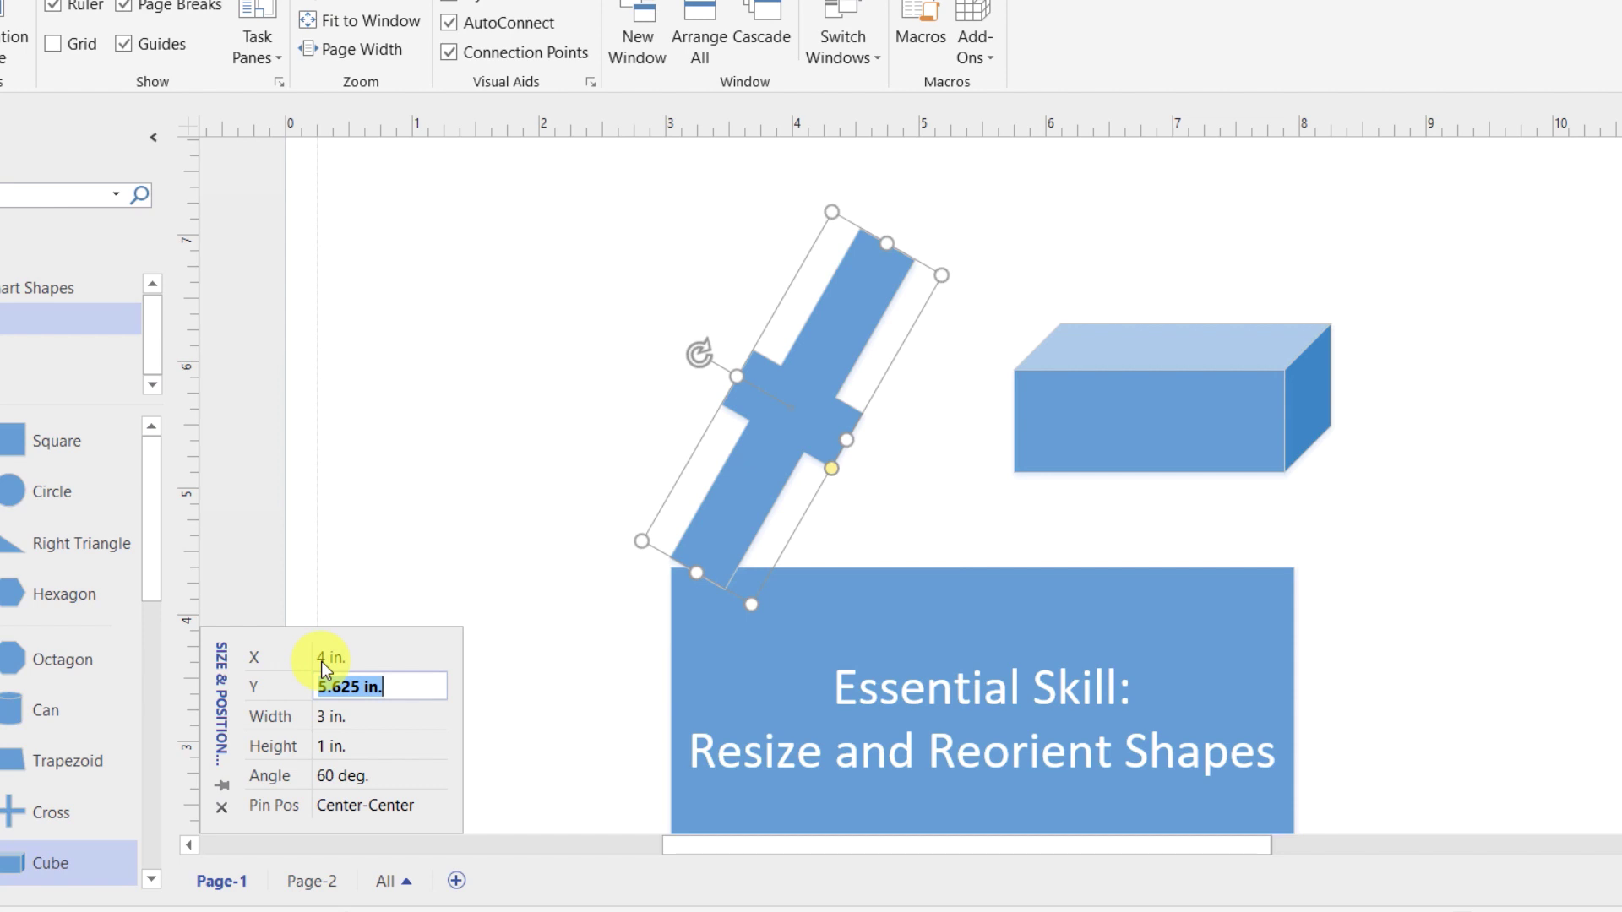
type("6")
left_click(321, 660)
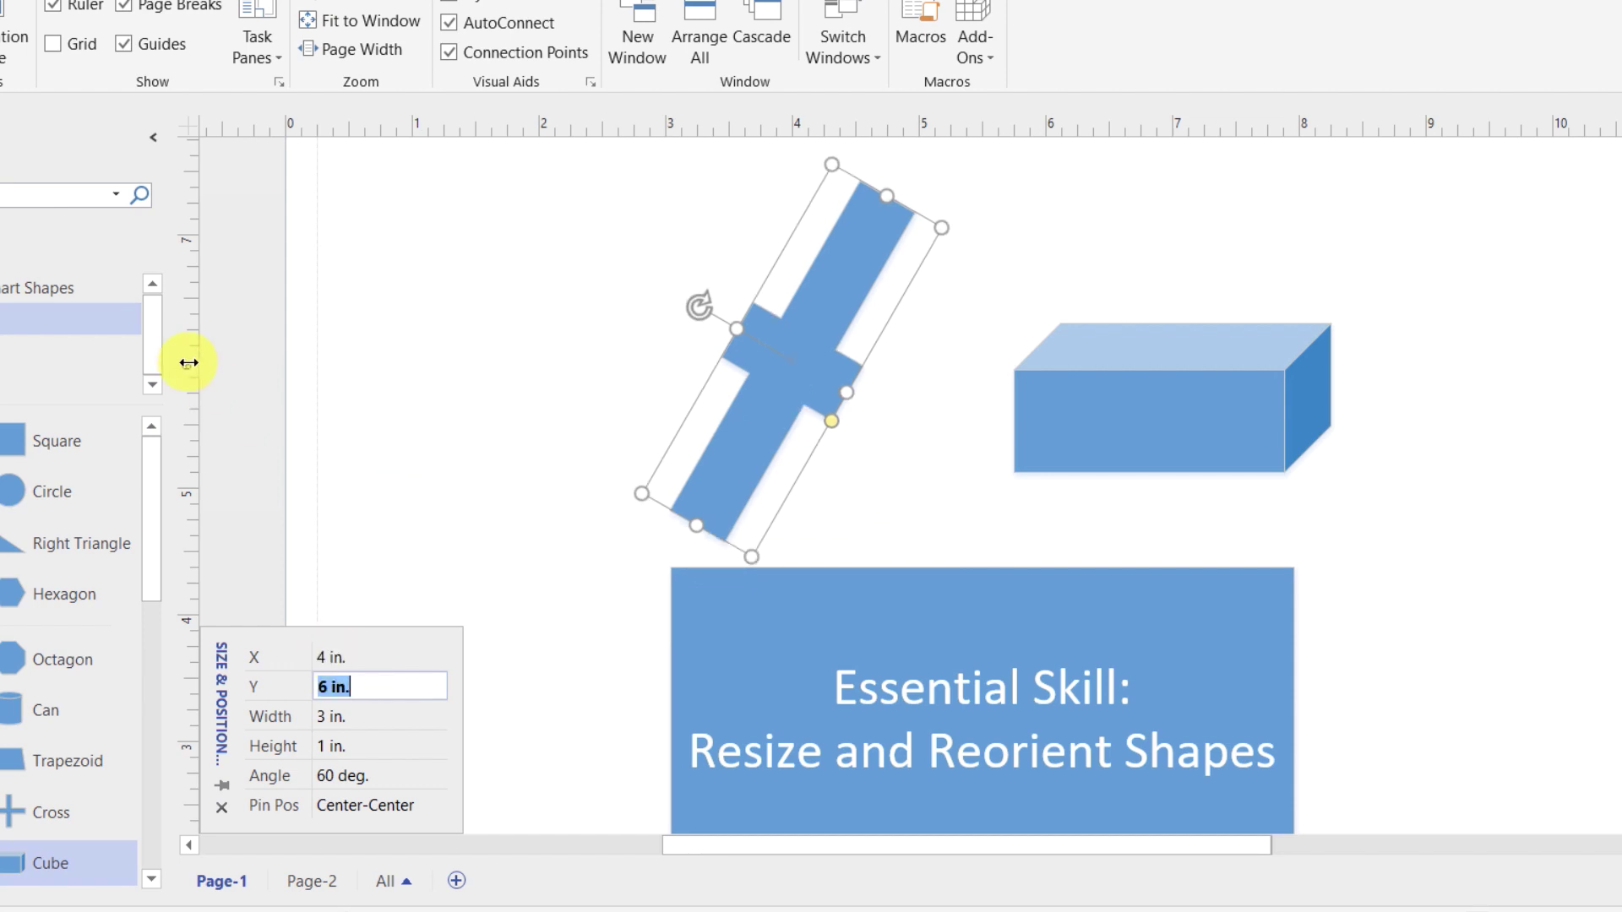